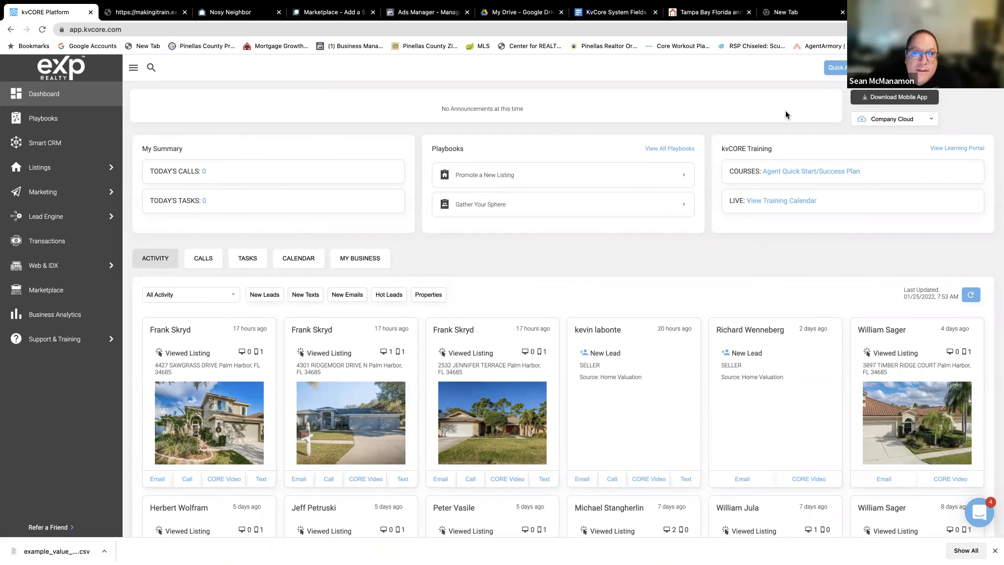
mouse_move(179, 4)
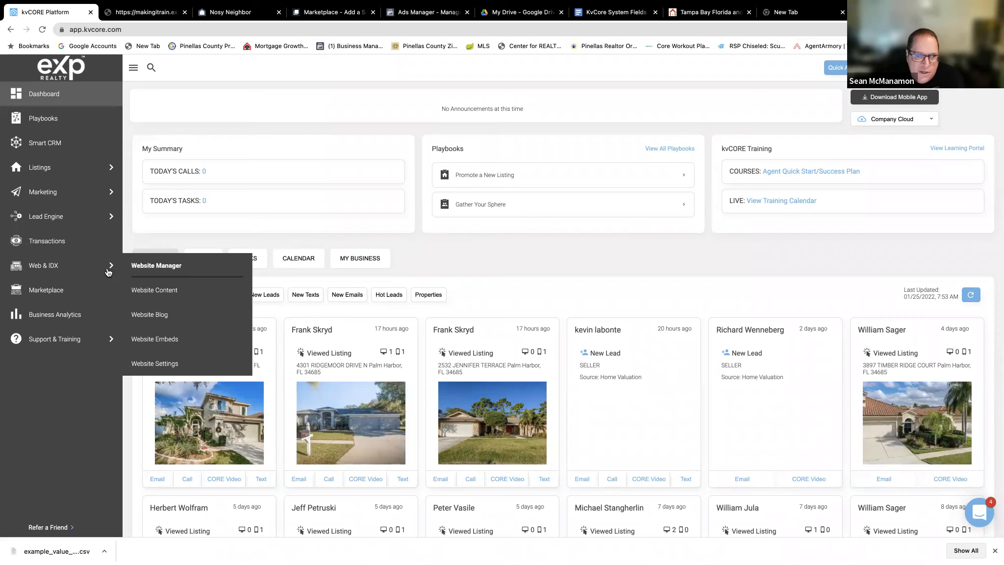
mouse_move(32, 216)
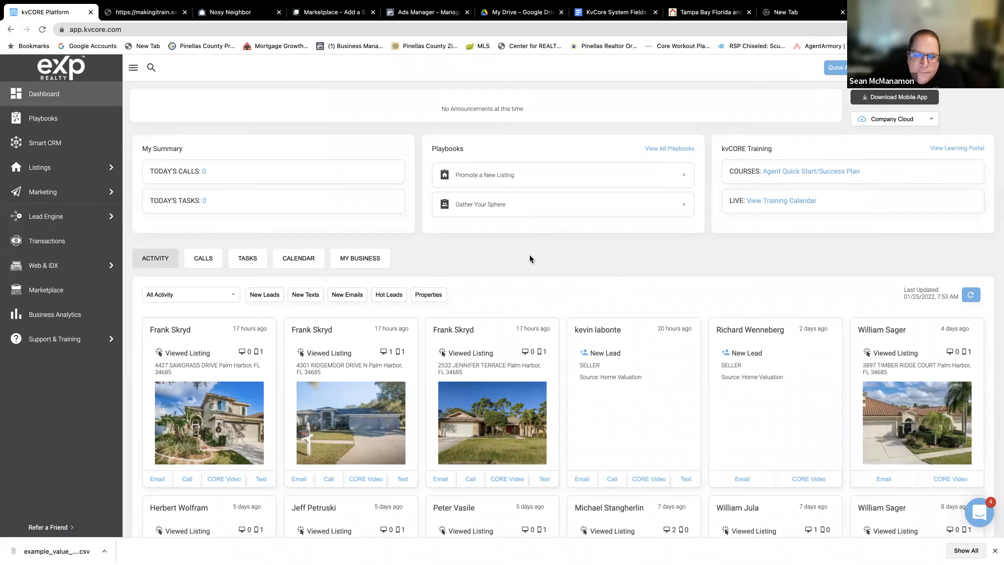
scroll(529, 259, down, 1)
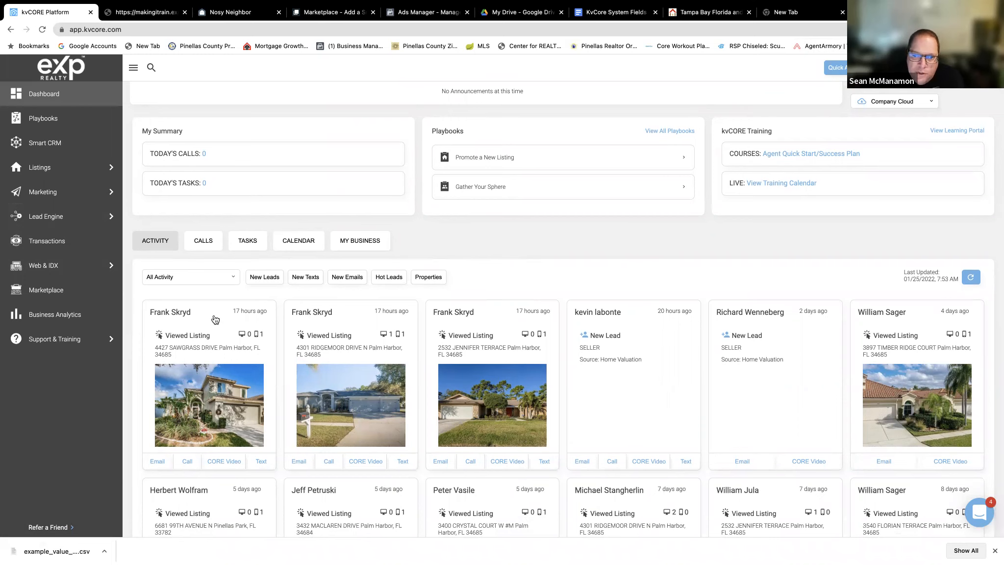
scroll(215, 319, down, 3)
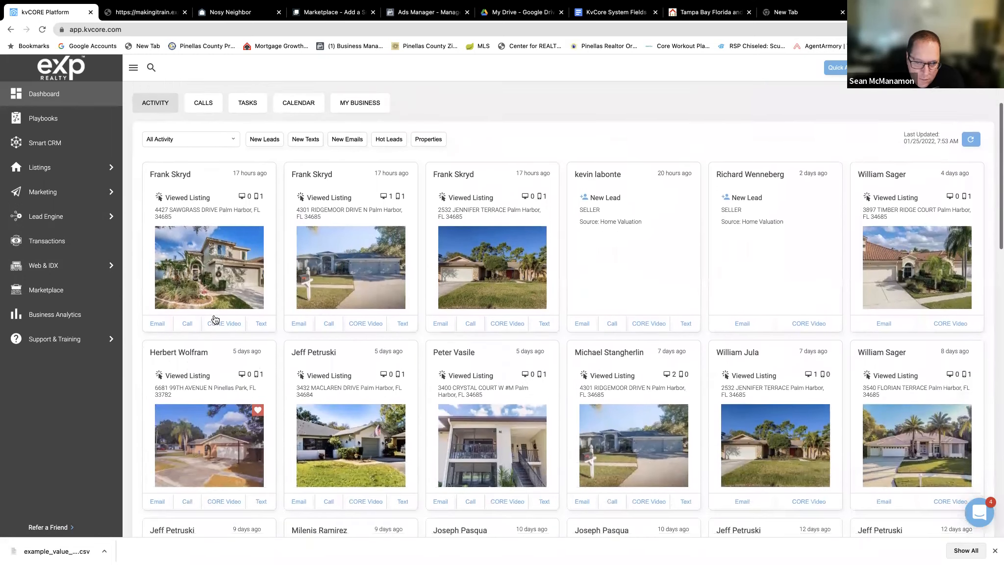
scroll(214, 319, up, 1)
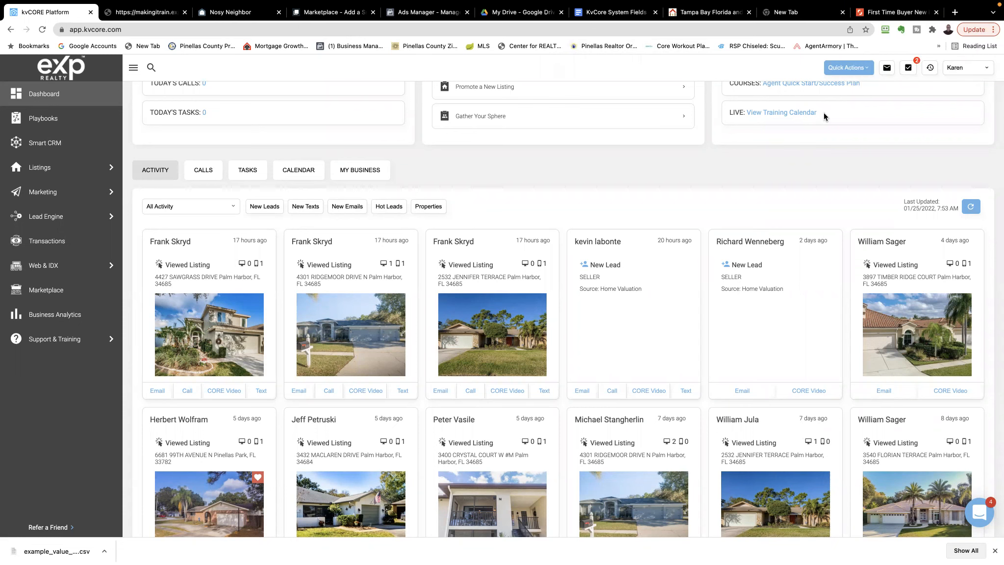
Open the signed-in agent's own profile and review its contact info, social media, About Me and signature sections
click(959, 69)
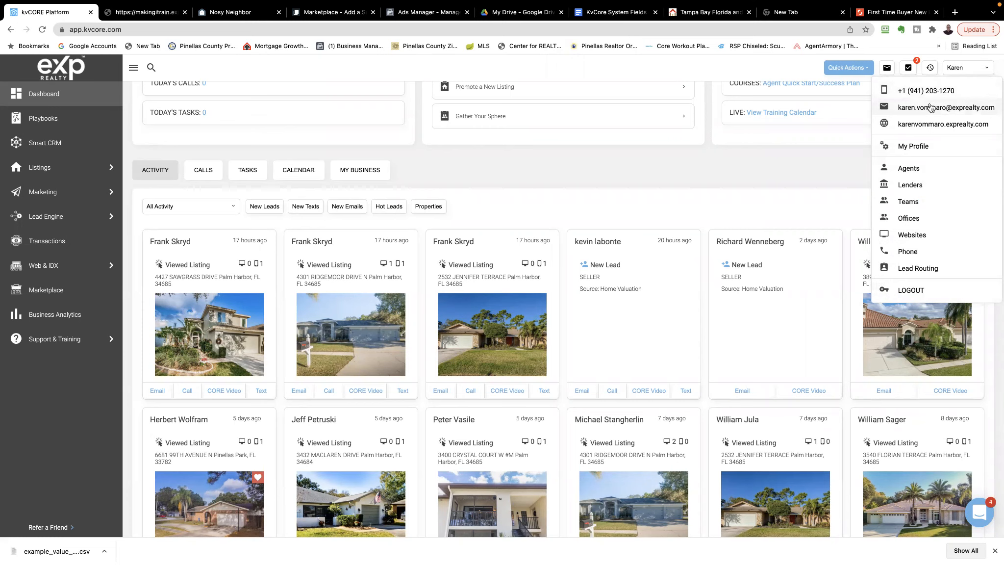
click(933, 146)
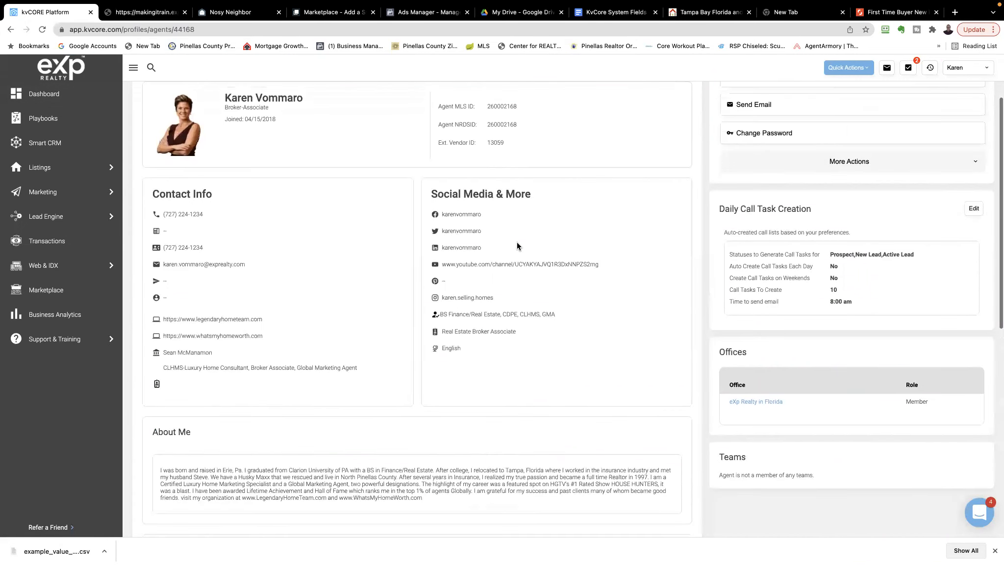
scroll(517, 242, up, 3)
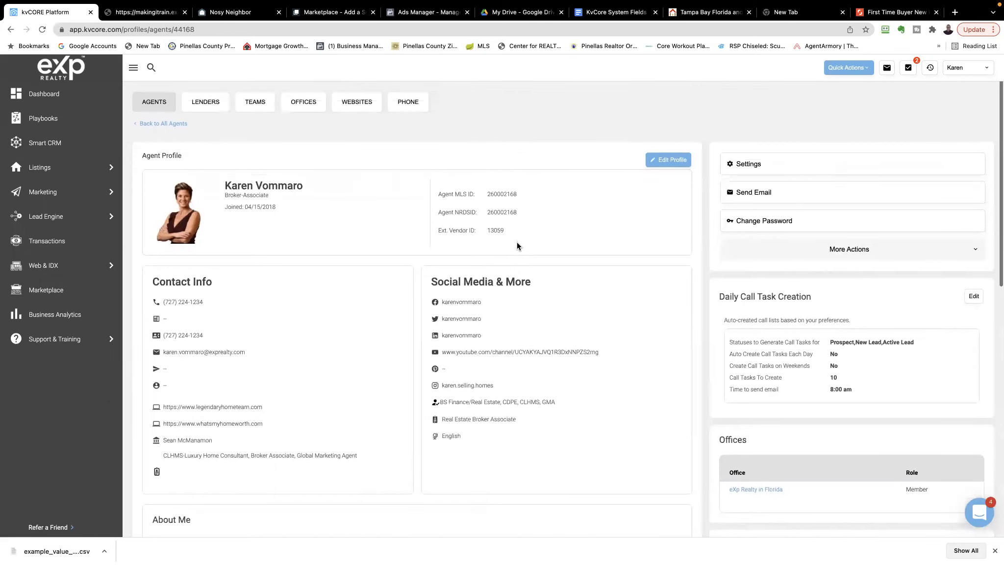
scroll(517, 243, down, 4)
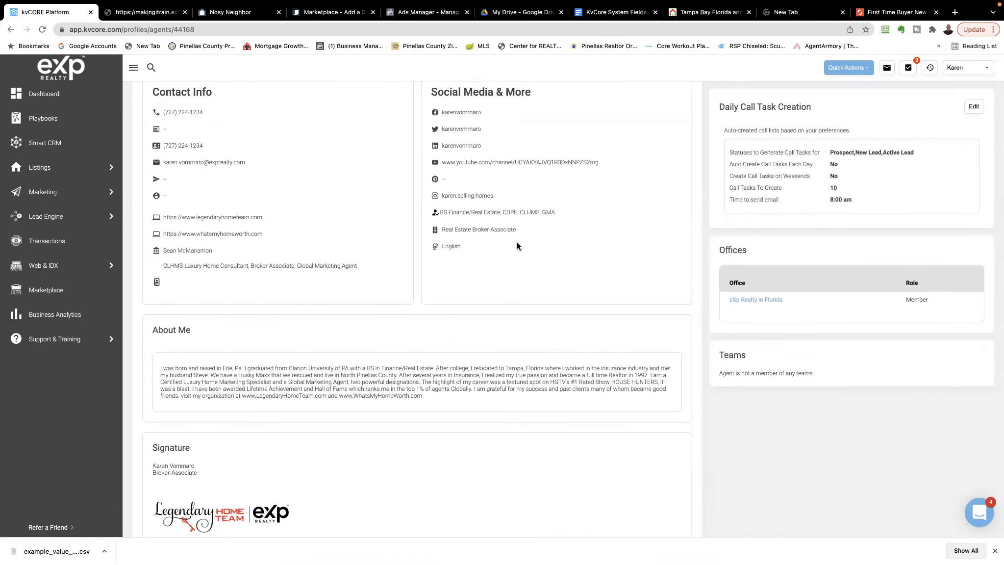
scroll(517, 243, down, 4)
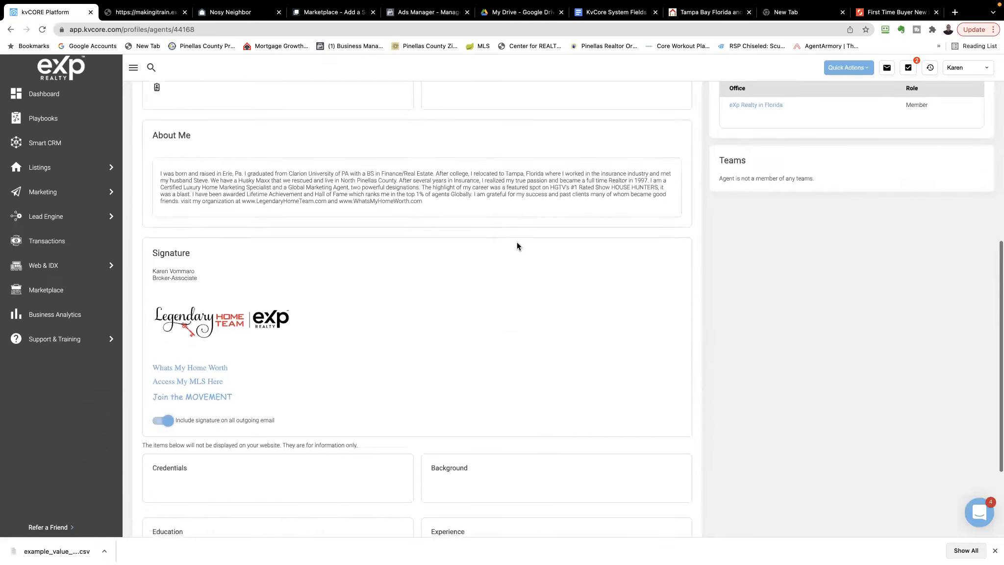
scroll(516, 242, down, 3)
scroll(517, 242, up, 10)
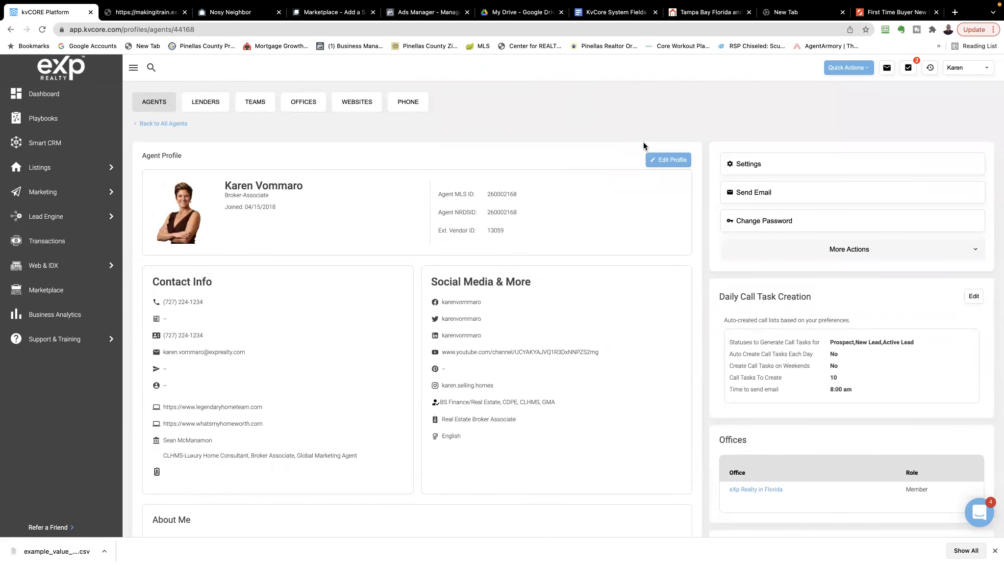
Open the agent profile for editing, check its contact, website, lender and social media fields, and save it
click(675, 162)
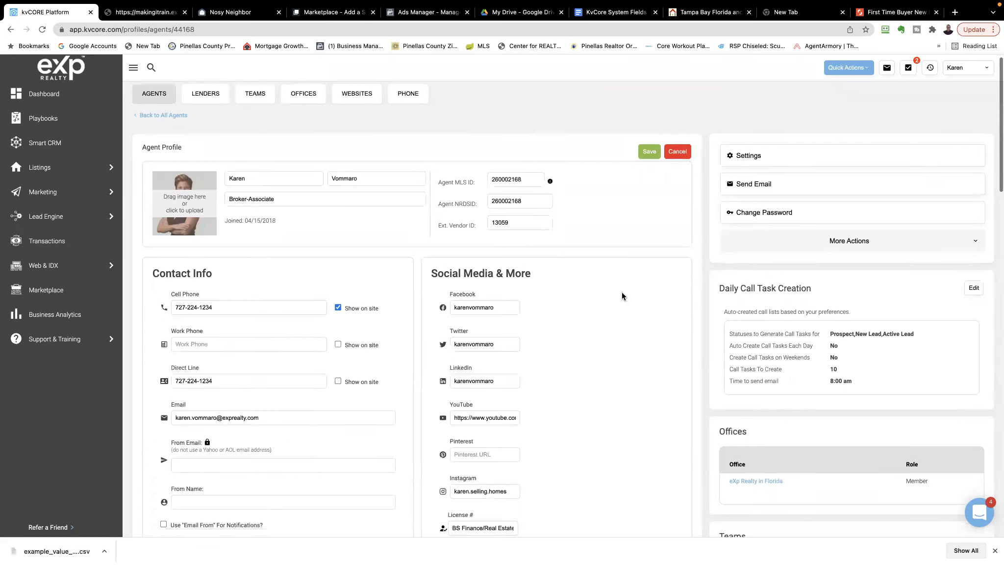
scroll(621, 293, down, 2)
scroll(622, 295, down, 5)
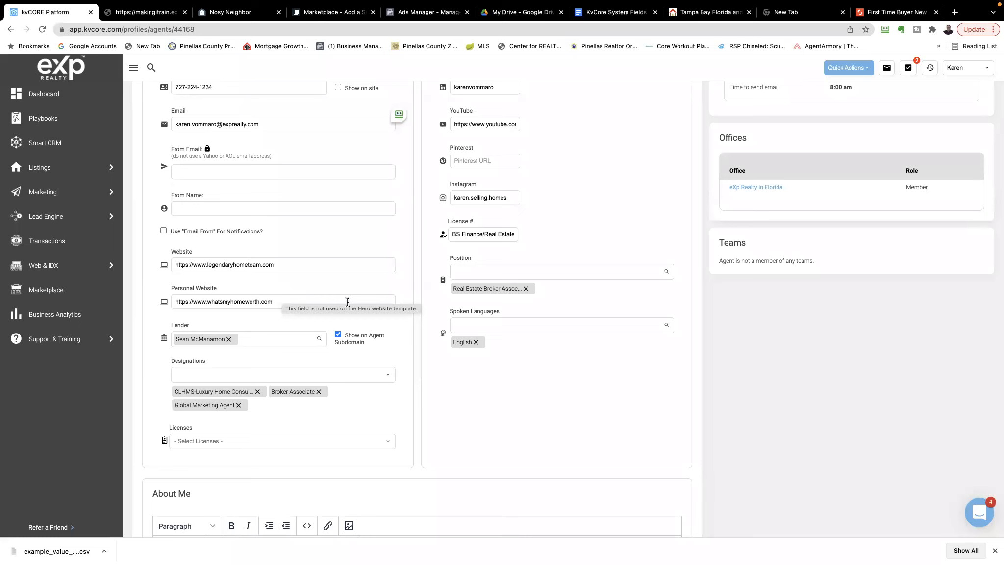
scroll(383, 219, up, 6)
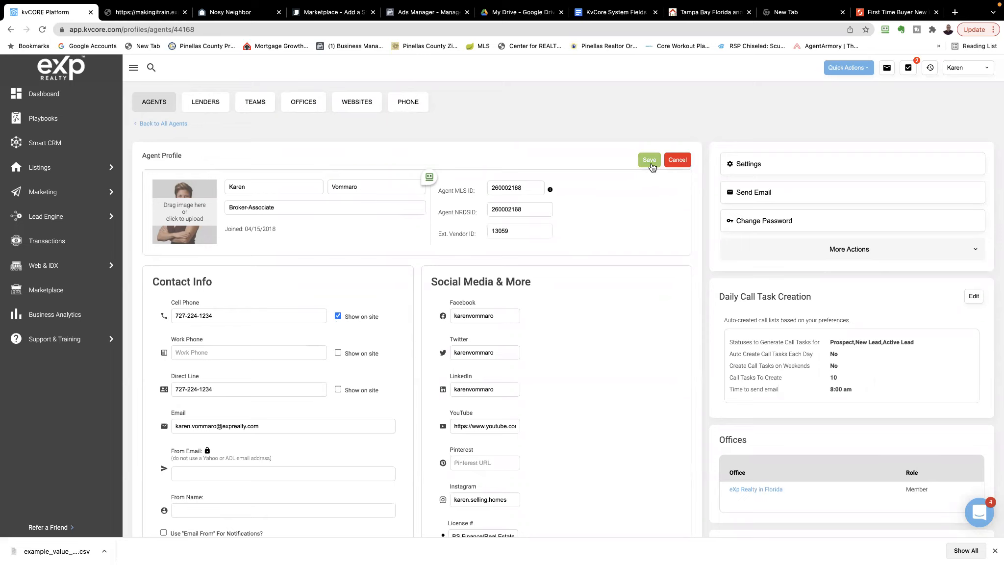
click(651, 161)
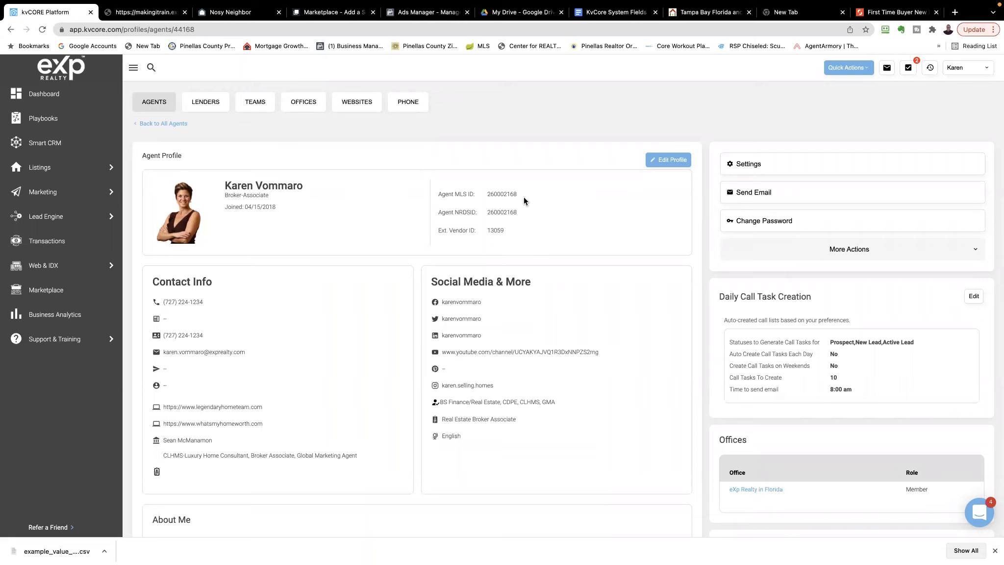
Show the account's assigned phone number, email and website address in the account details
mouse_move(7, 277)
click(959, 71)
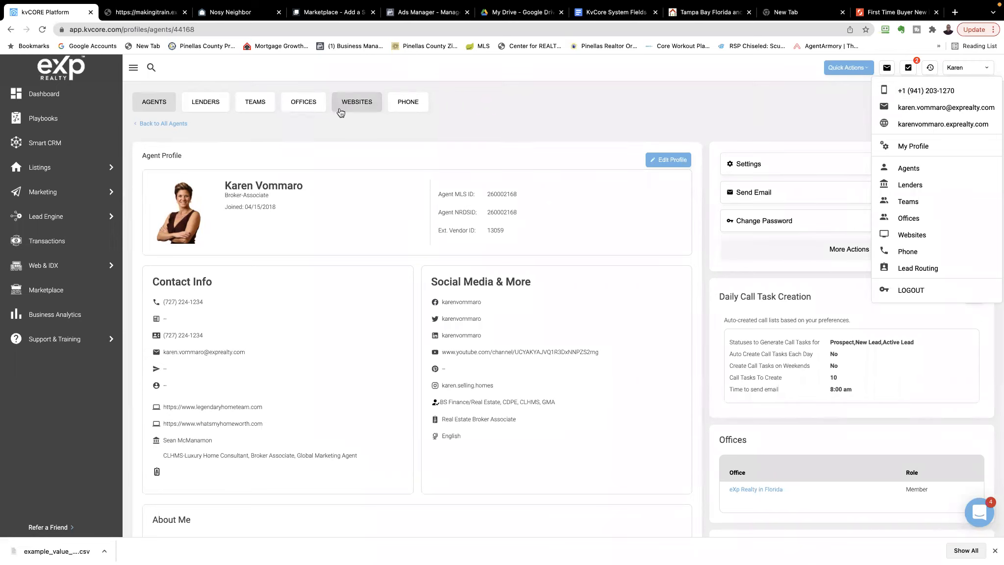
Open the Marketplace and look through the Most Popular add-ons to find the Smart Number Add-on
click(38, 293)
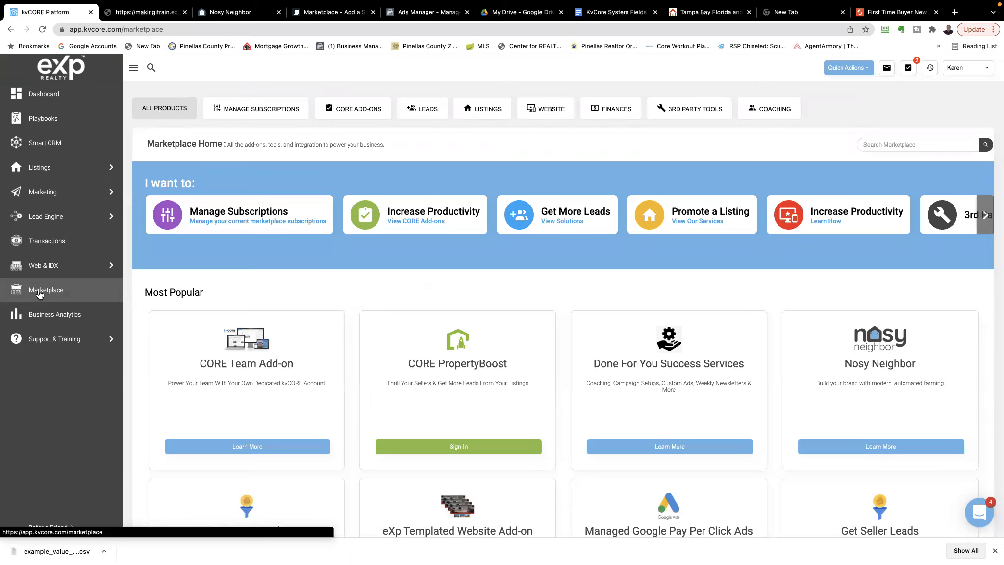
scroll(265, 294, down, 1)
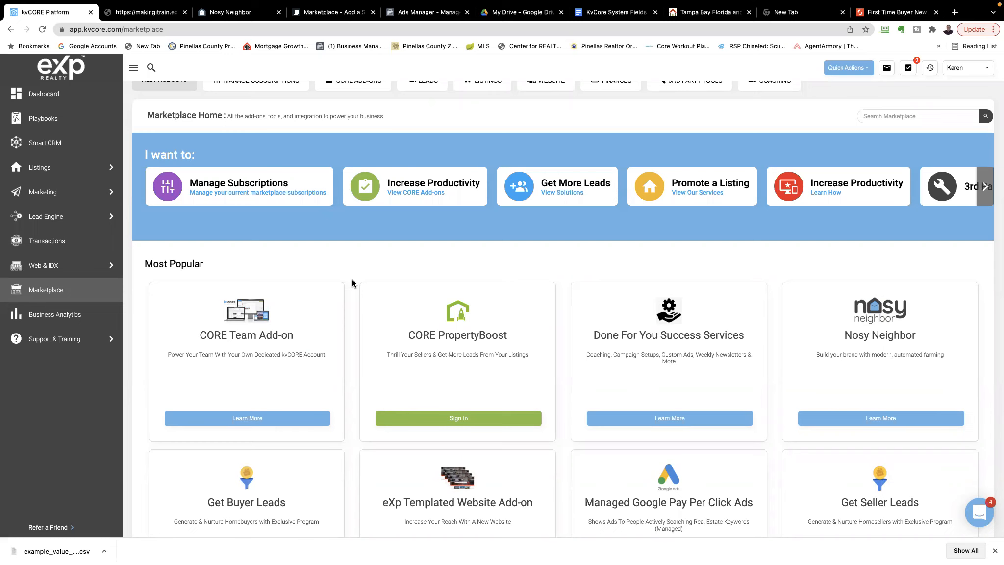
scroll(352, 279, up, 1)
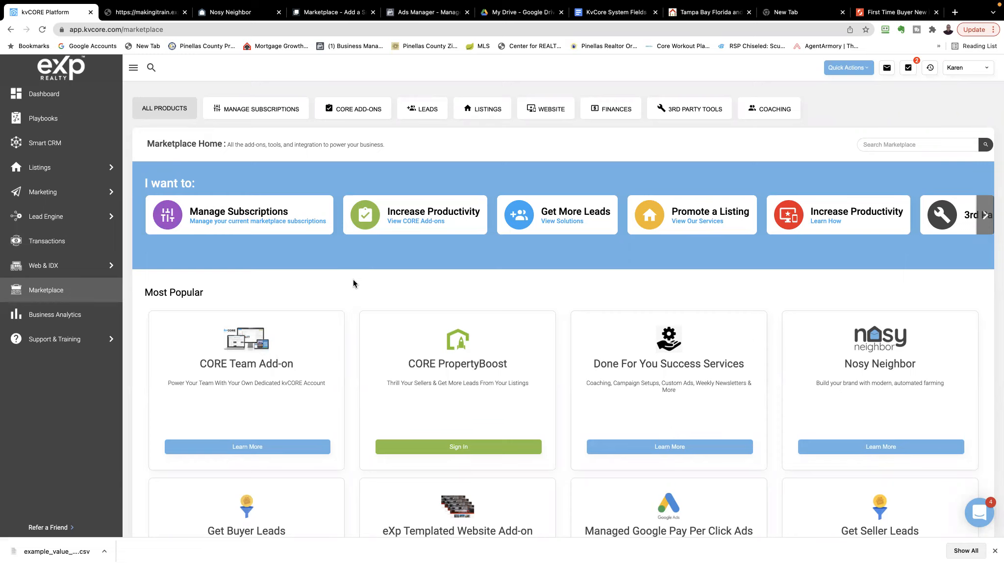
scroll(396, 280, down, 2)
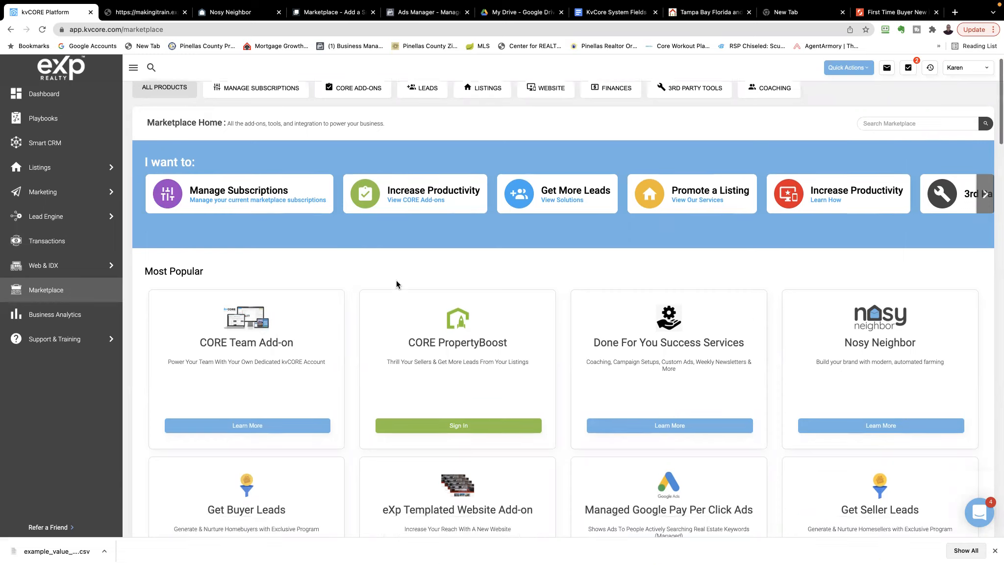
scroll(397, 280, up, 2)
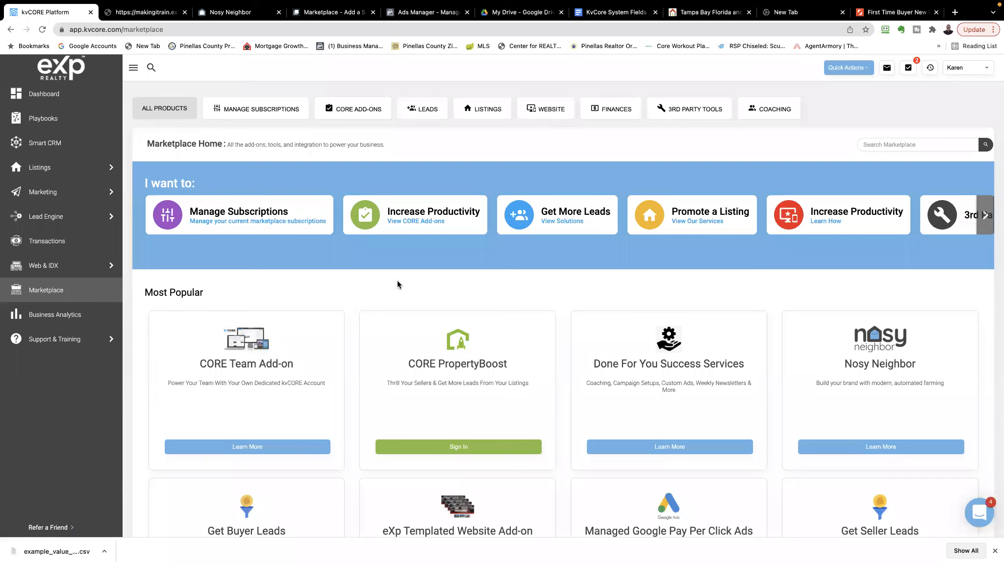
scroll(397, 281, down, 1)
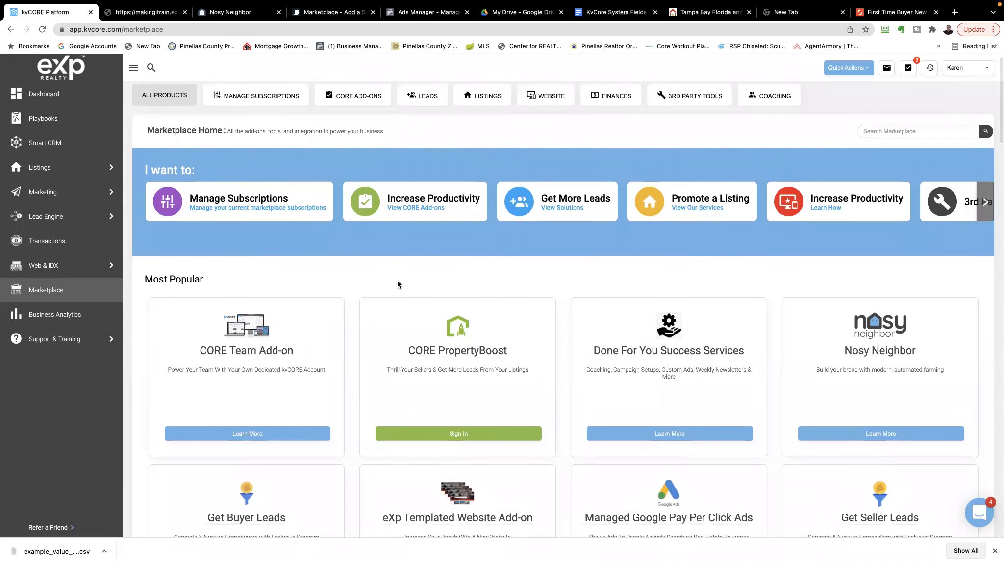
scroll(399, 280, down, 3)
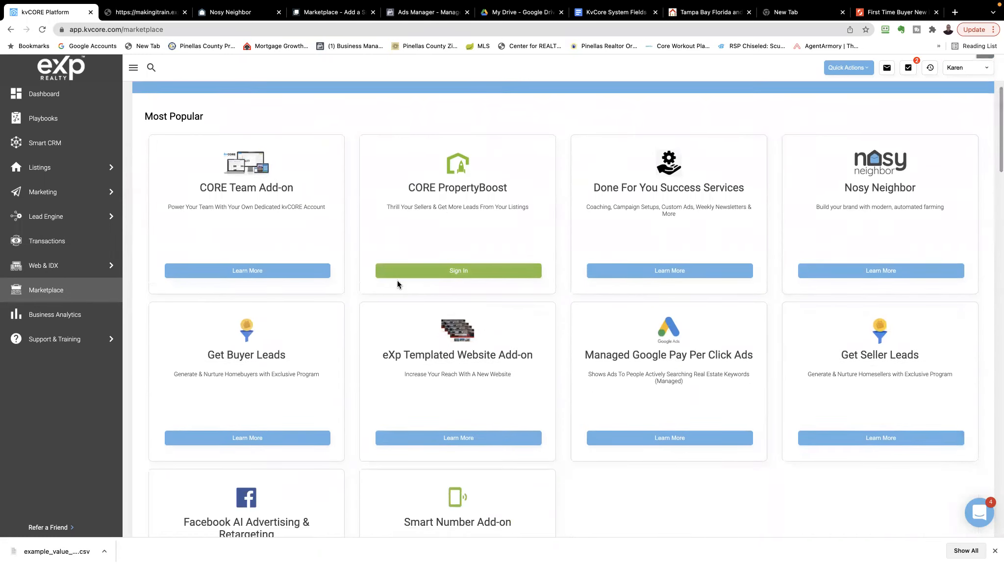
scroll(353, 295, up, 4)
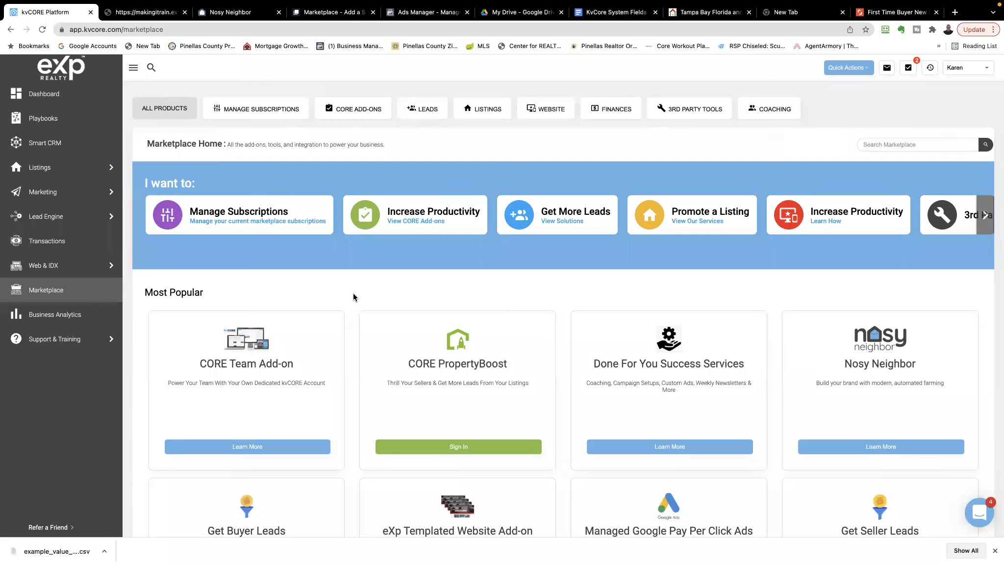
scroll(353, 294, down, 3)
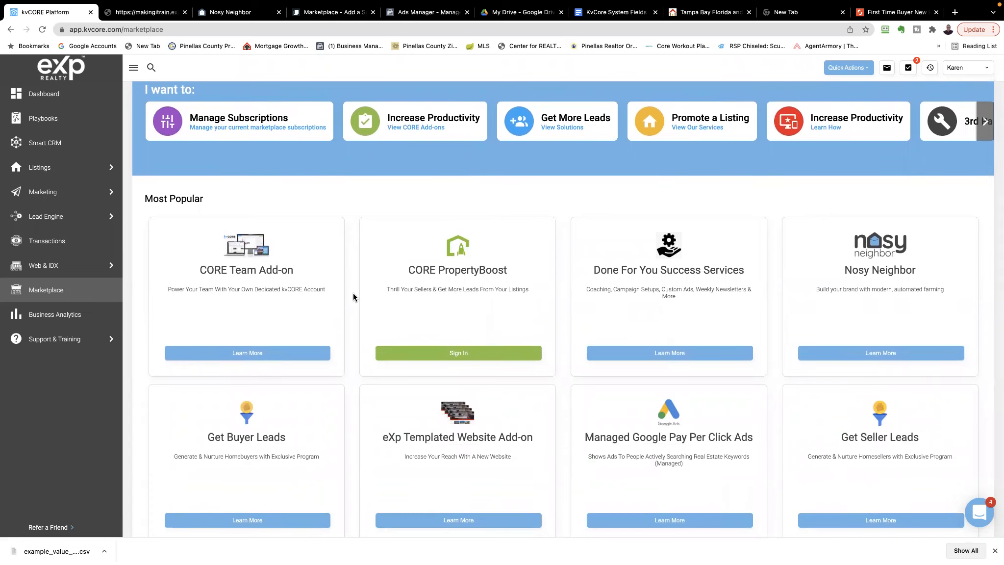
scroll(365, 305, down, 1)
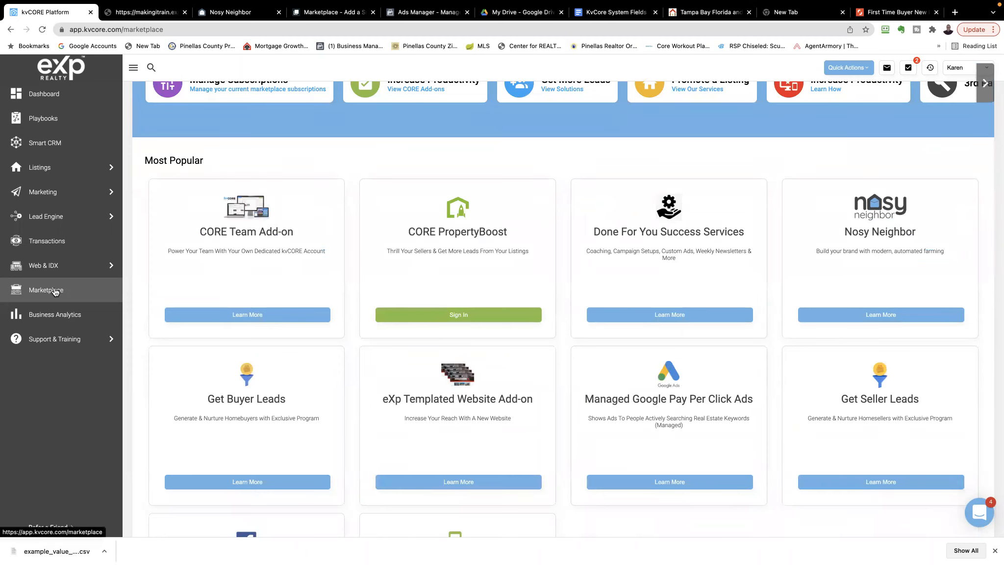
scroll(264, 284, down, 2)
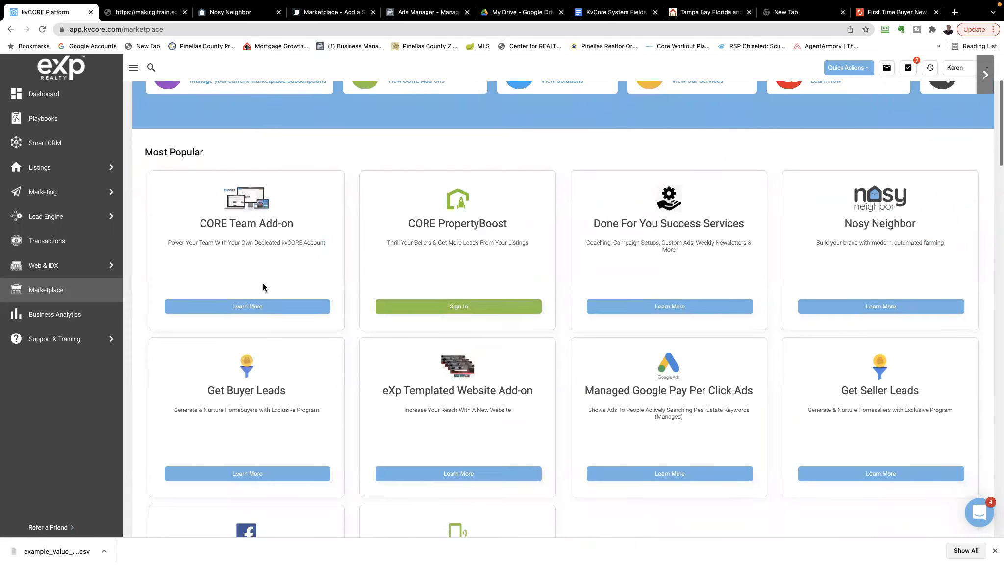
scroll(264, 283, up, 3)
scroll(264, 284, down, 1)
scroll(263, 284, up, 1)
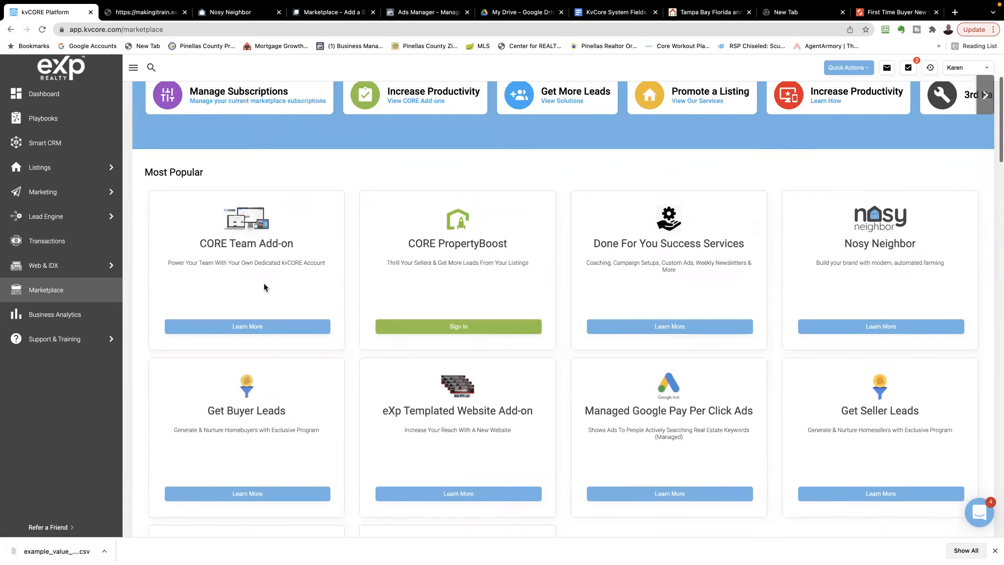
scroll(264, 283, down, 1)
scroll(264, 284, down, 3)
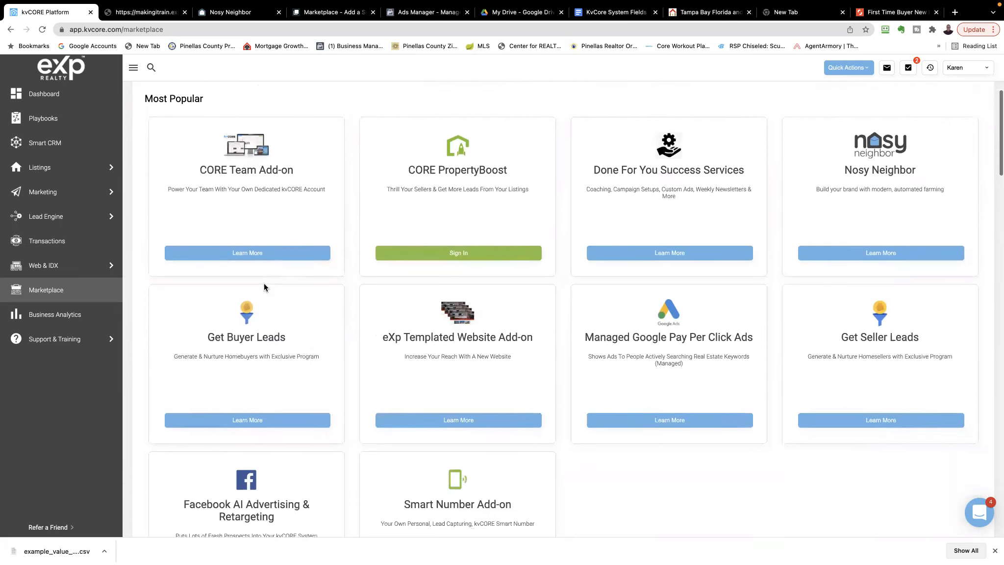
scroll(264, 284, down, 3)
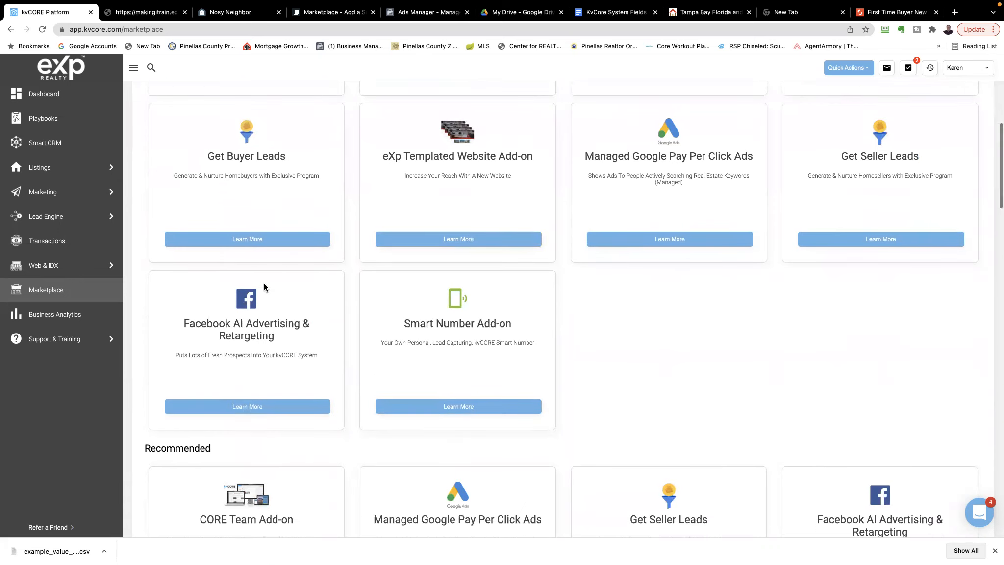
scroll(264, 287, up, 3)
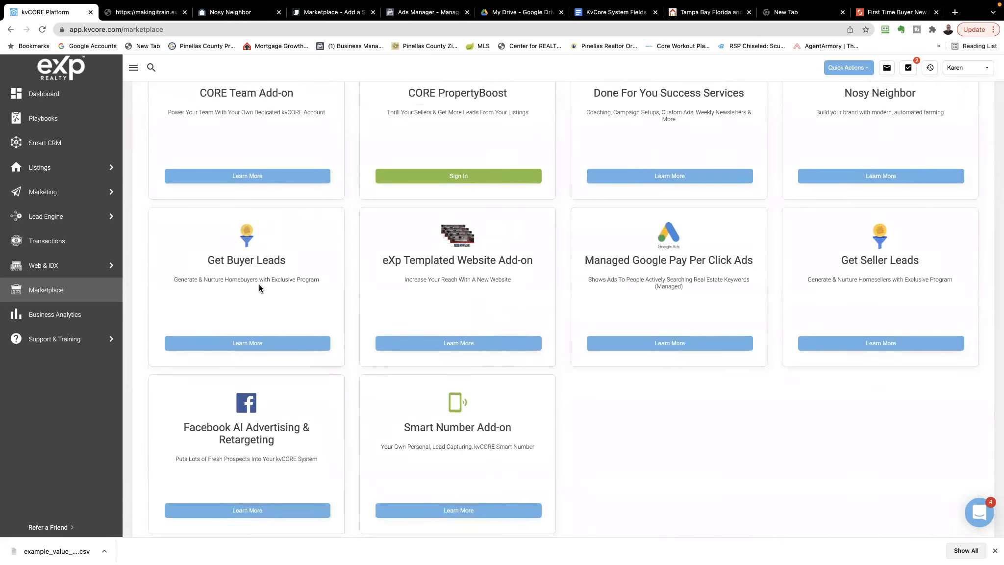
scroll(259, 287, down, 2)
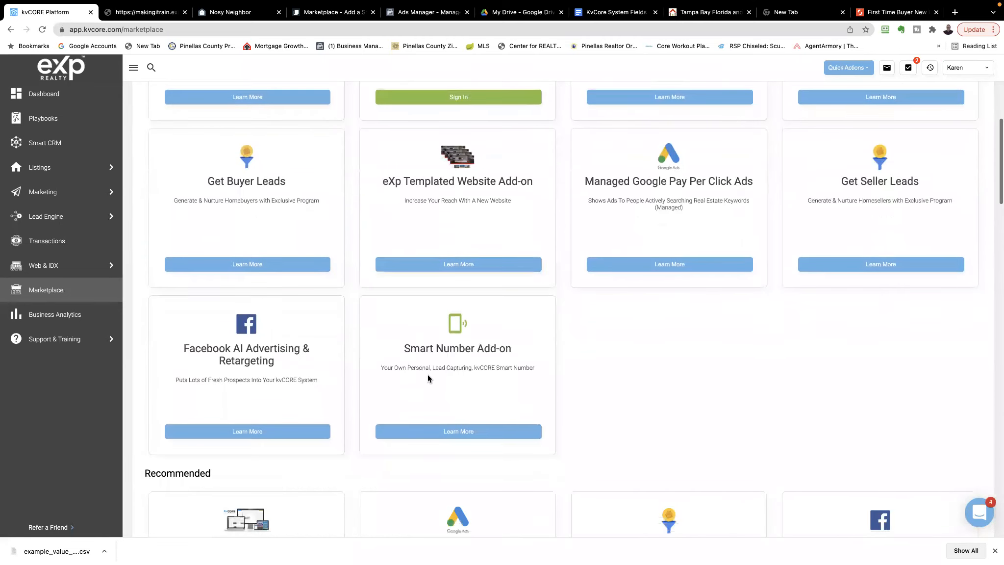
Open the Smart Number Add-on details and read its description, pricing and list of benefits
click(455, 421)
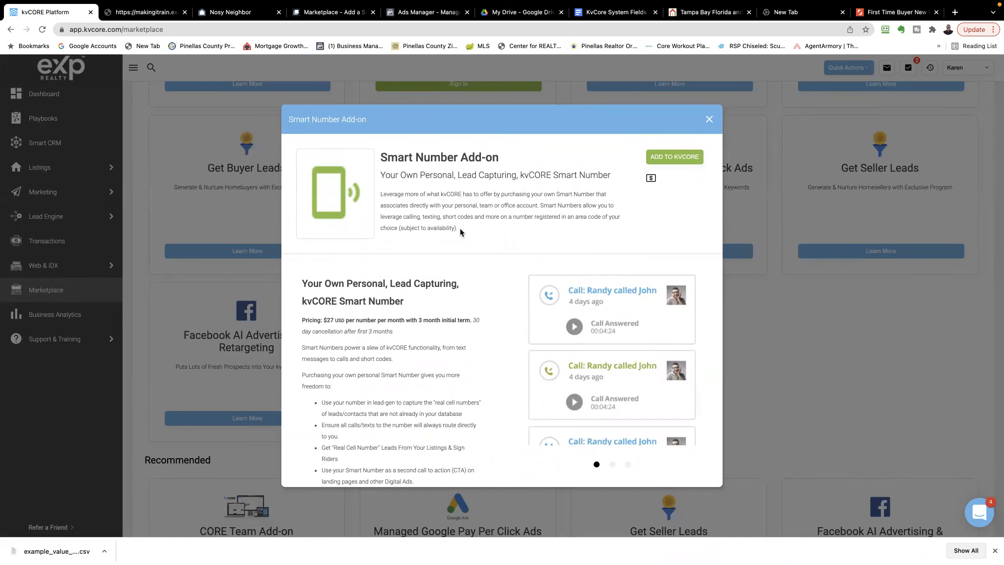
scroll(454, 299, down, 1)
scroll(454, 299, down, 3)
scroll(454, 299, up, 2)
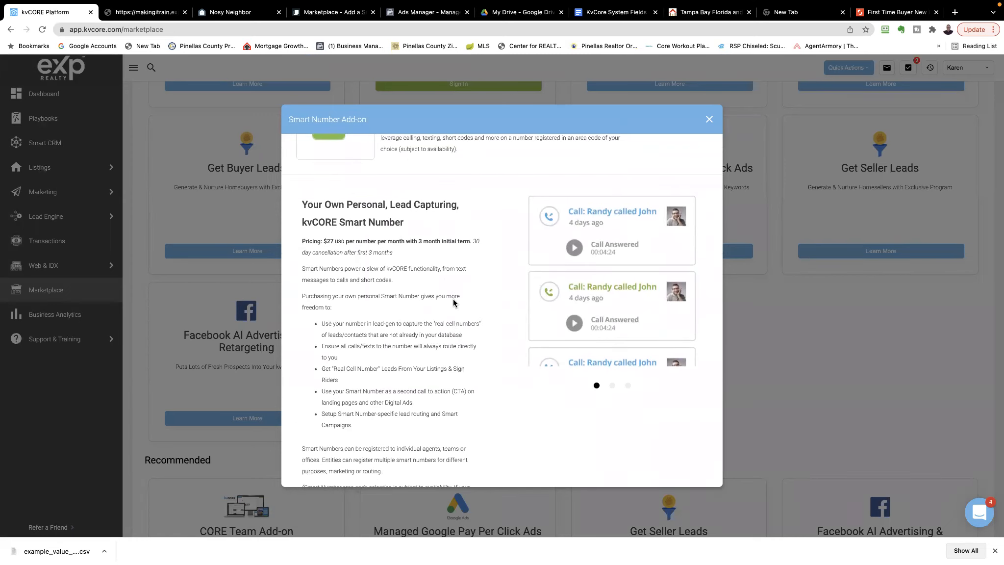
scroll(454, 299, up, 1)
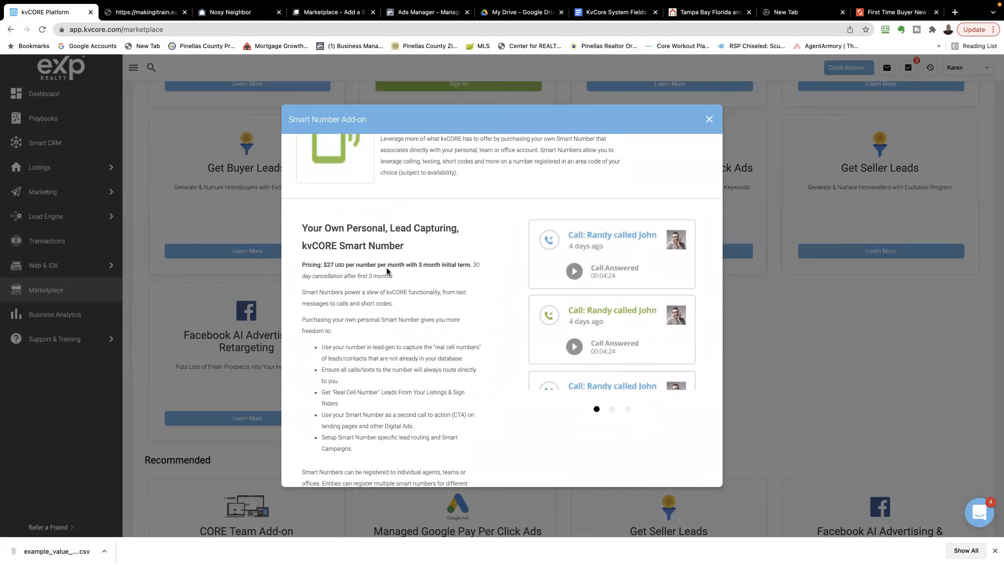
Close the Smart Number Add-on details and browse the Recommended Marketplace add-ons down to the CORE Video offerings
scroll(445, 270, up, 2)
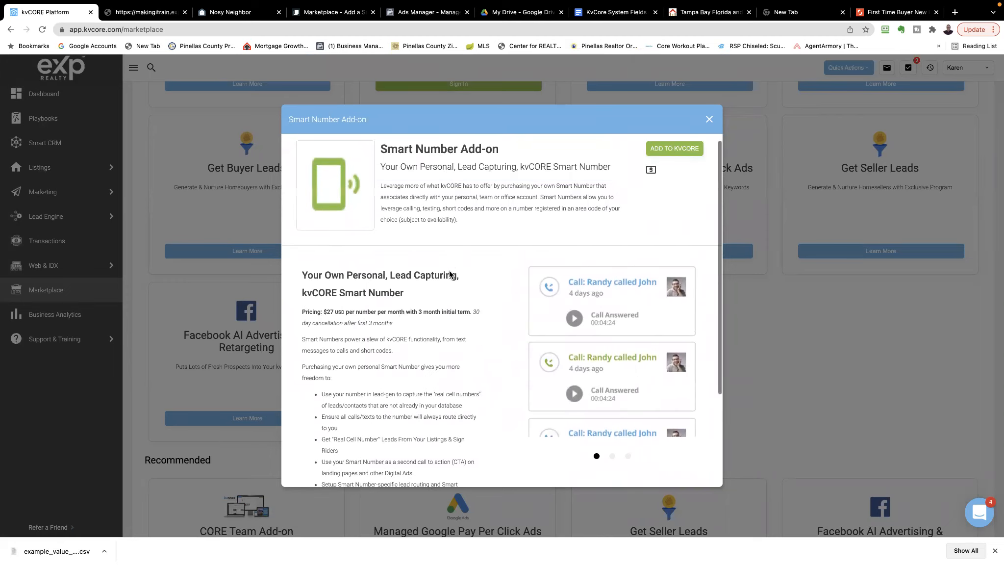
click(709, 119)
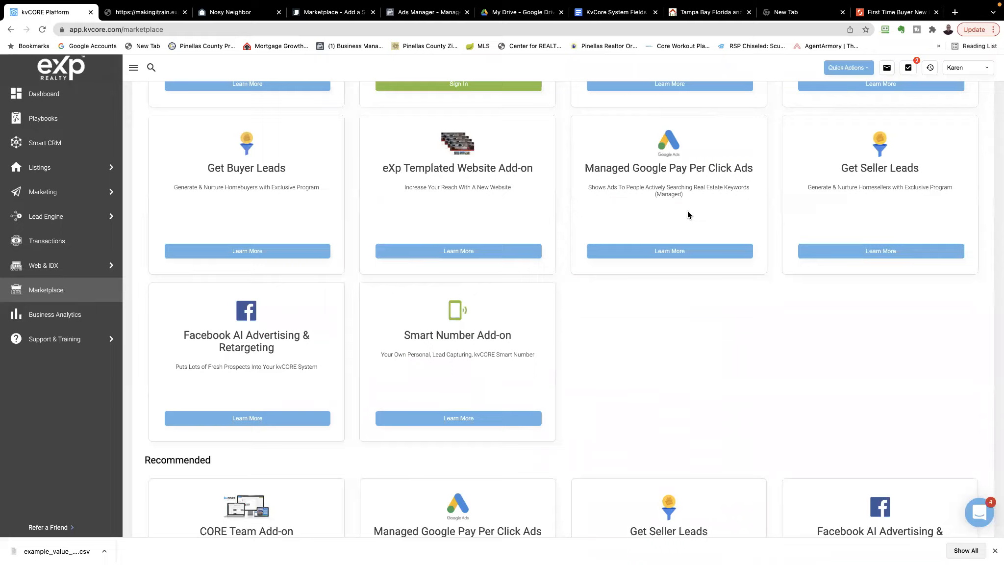
scroll(687, 214, up, 4)
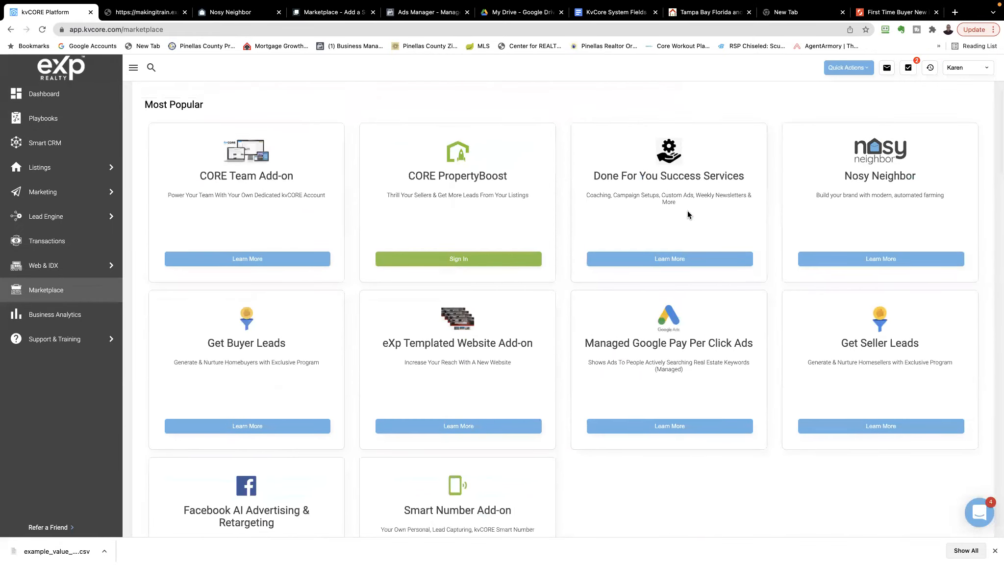
scroll(688, 215, down, 8)
scroll(687, 215, down, 3)
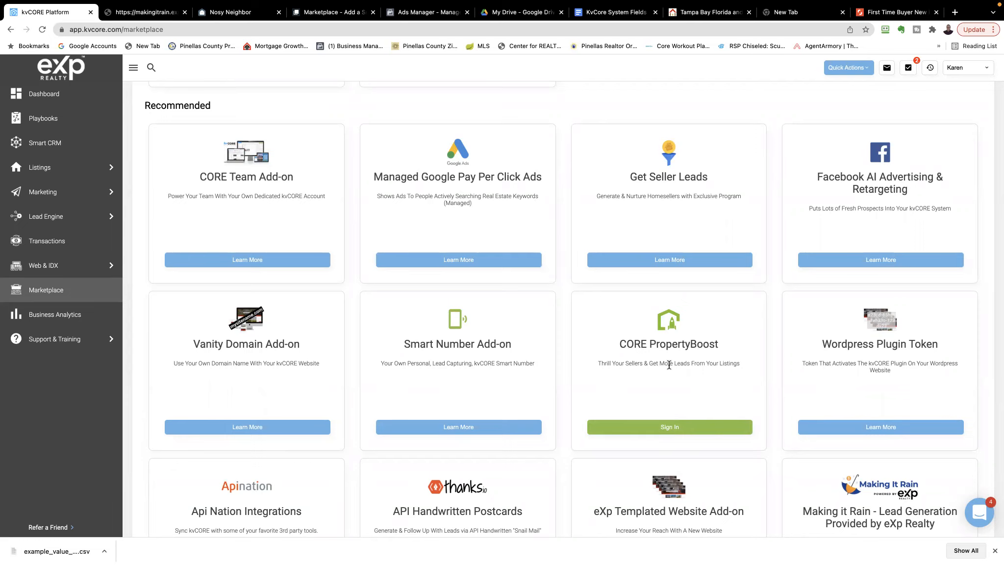
scroll(668, 365, down, 4)
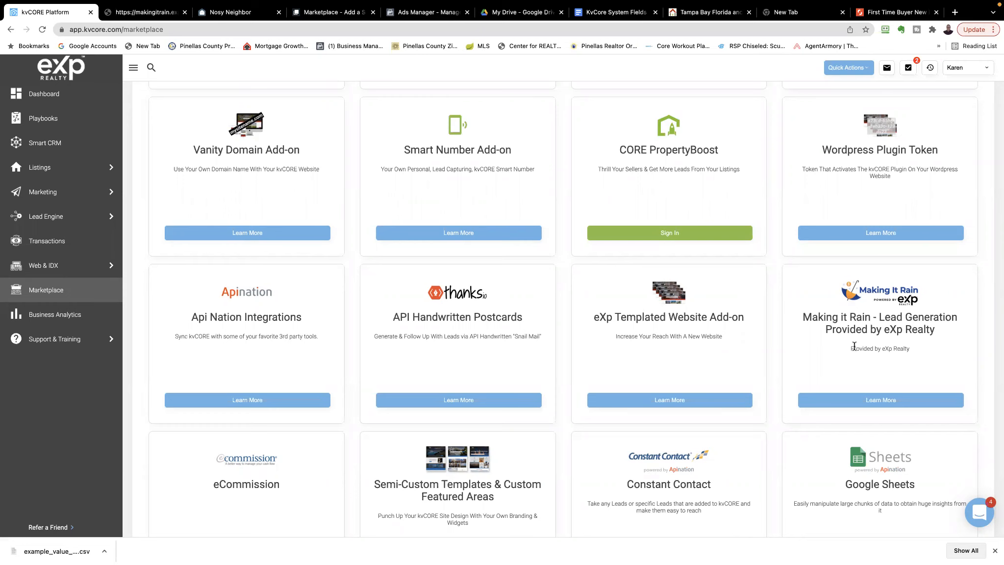
scroll(855, 346, down, 6)
scroll(854, 346, down, 3)
scroll(854, 346, up, 1)
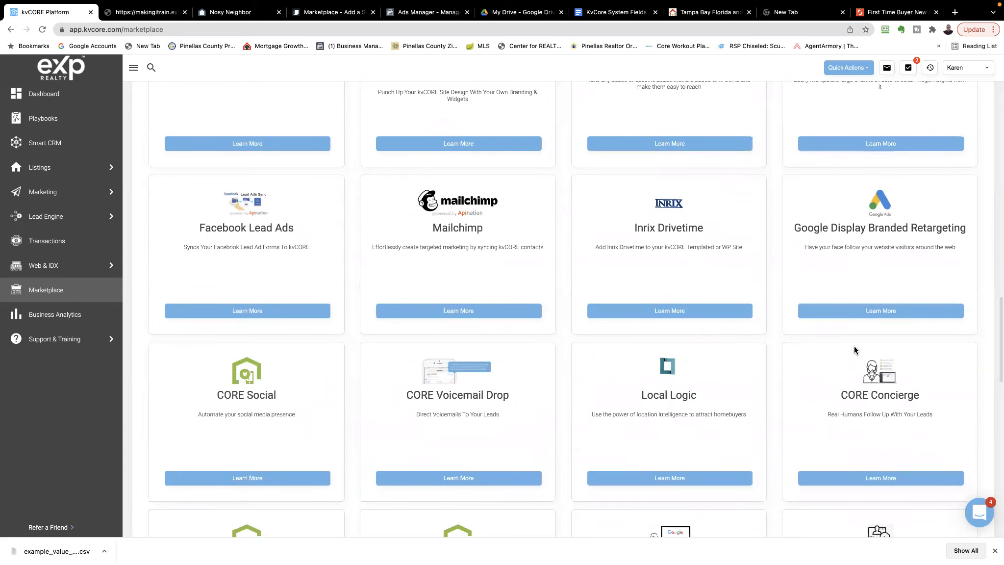
scroll(854, 346, down, 4)
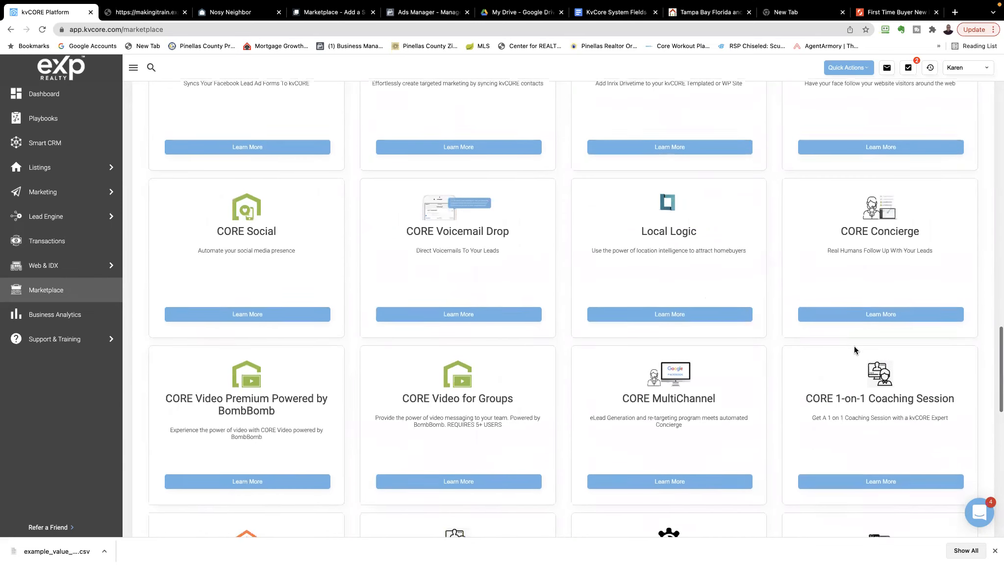
scroll(855, 351, down, 1)
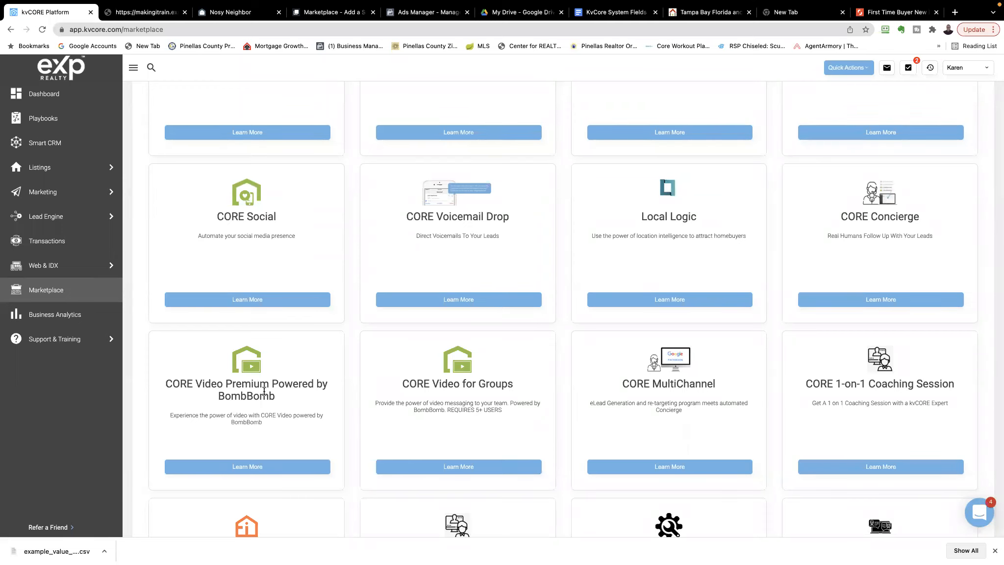
Open the Nosy Neighbor details from the Most Popular add-ons and read its description and key features
scroll(263, 390, up, 2)
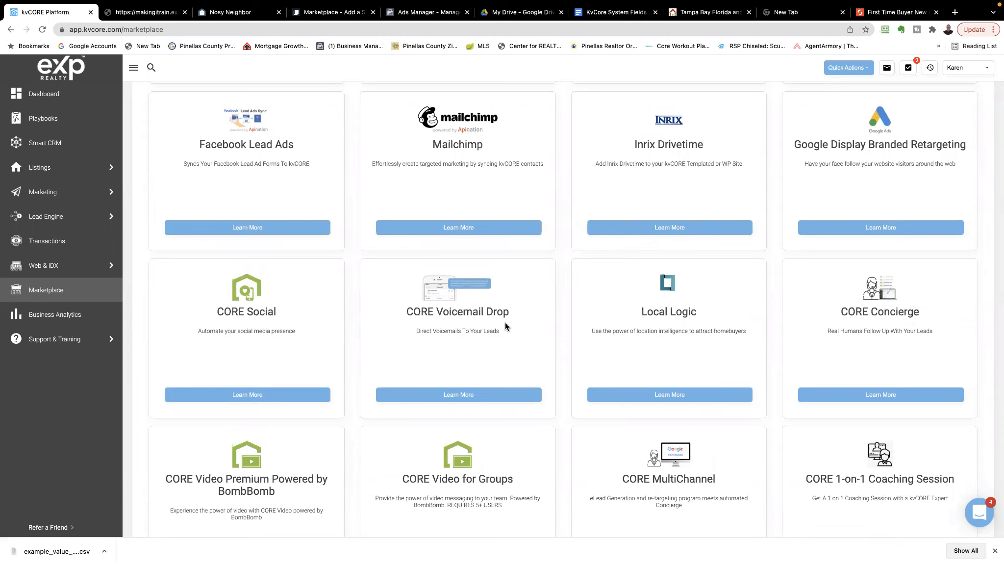
scroll(506, 324, up, 5)
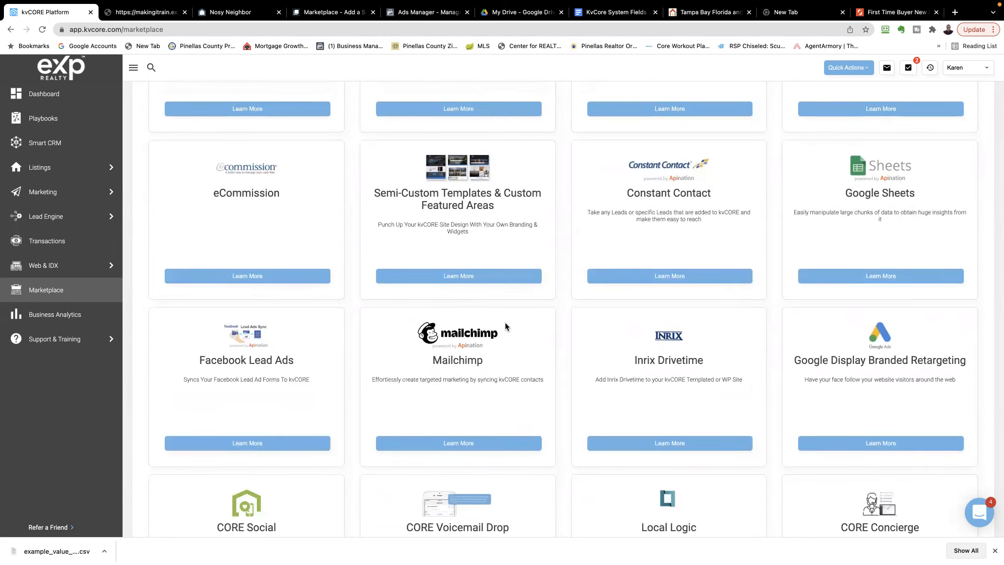
scroll(505, 323, up, 6)
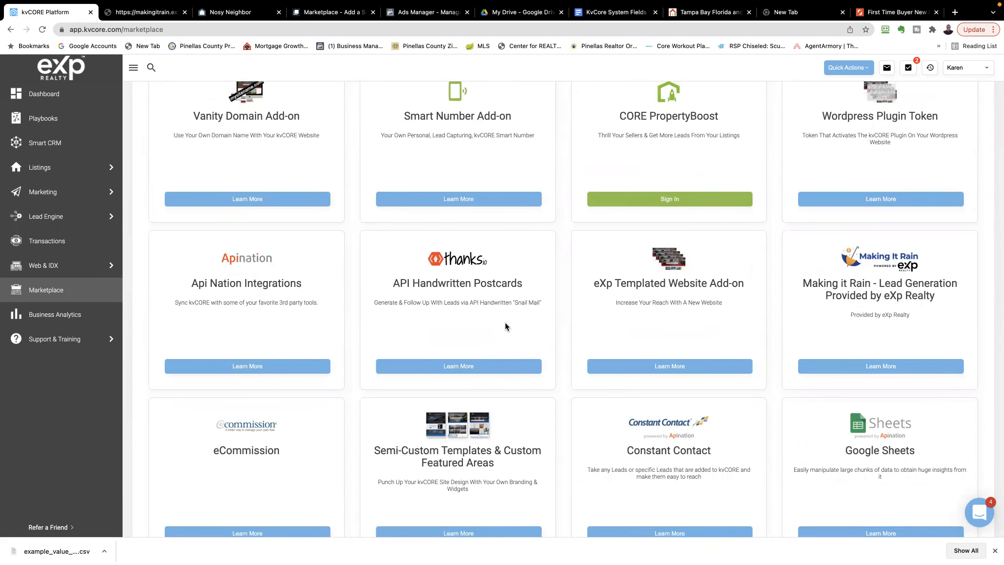
scroll(505, 325, up, 4)
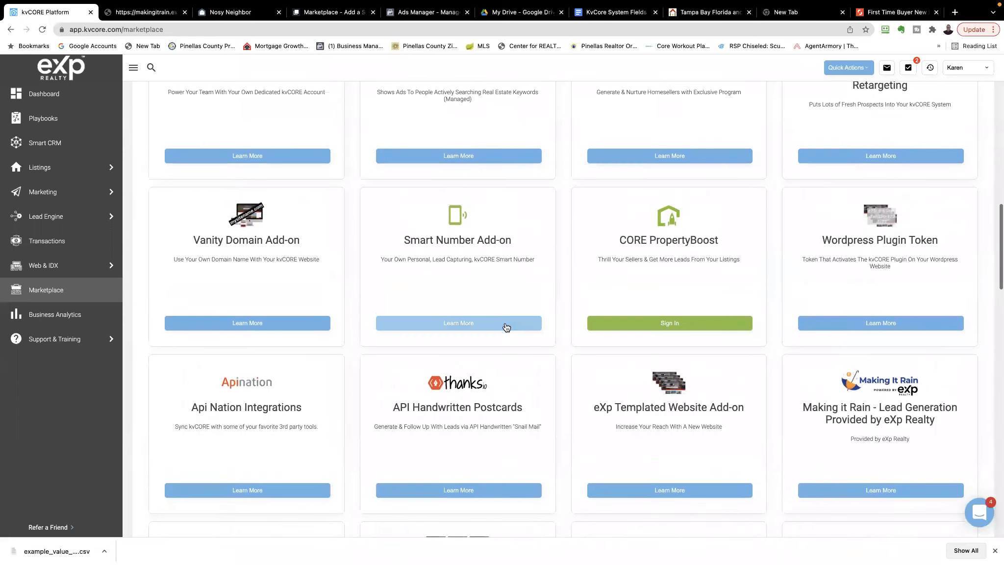
scroll(507, 327, up, 10)
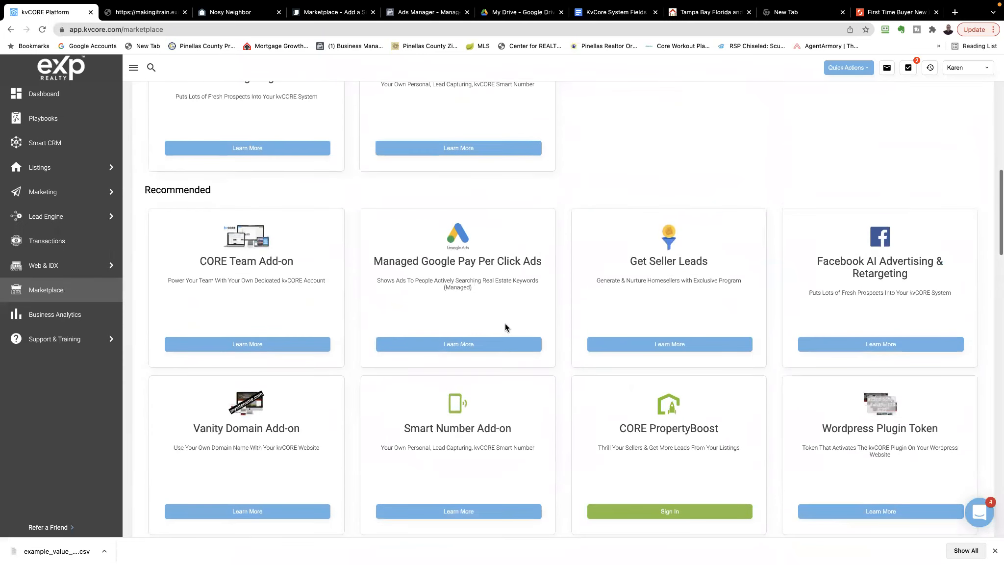
scroll(505, 328, up, 4)
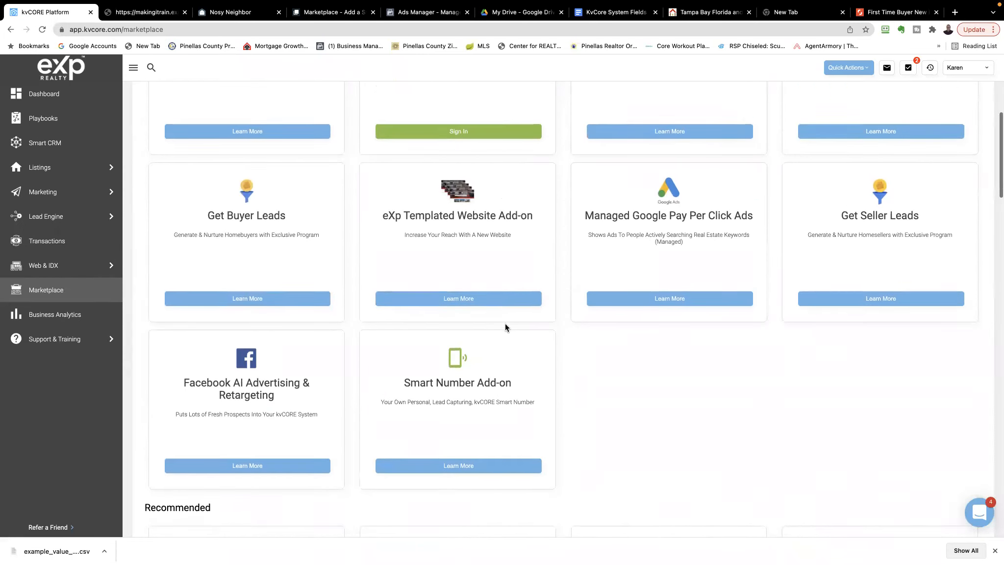
scroll(505, 328, up, 1)
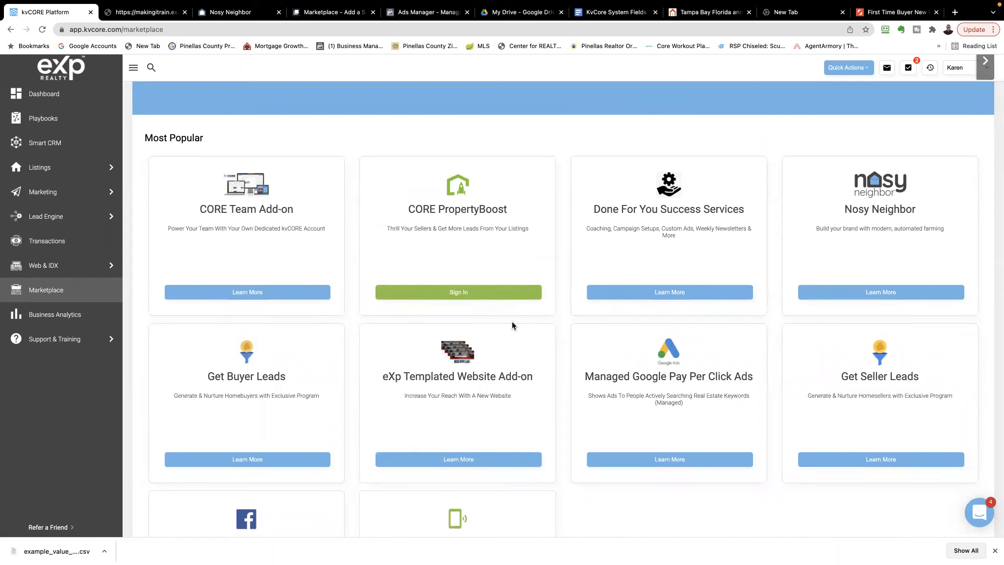
click(897, 293)
scroll(432, 301, down, 3)
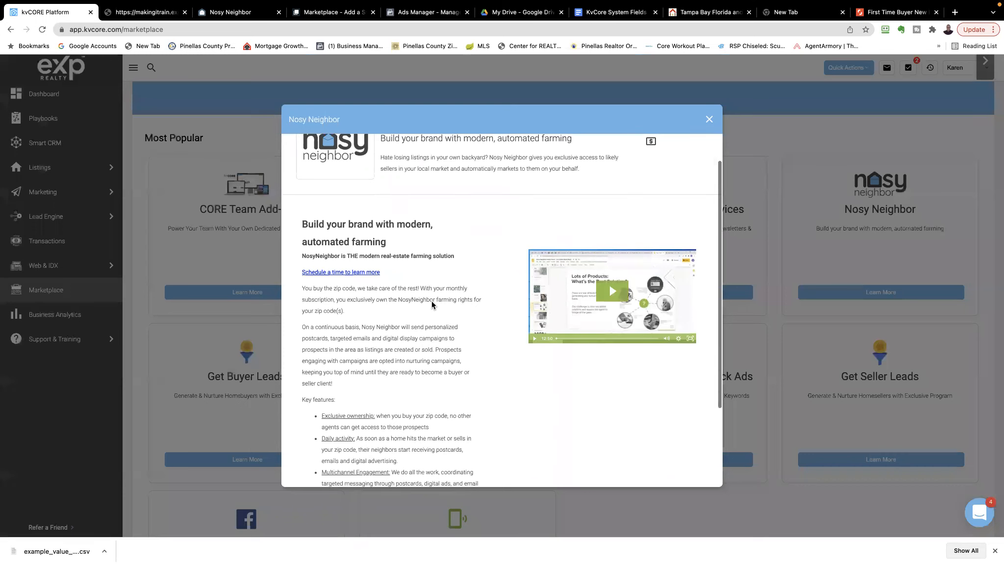
scroll(432, 301, up, 3)
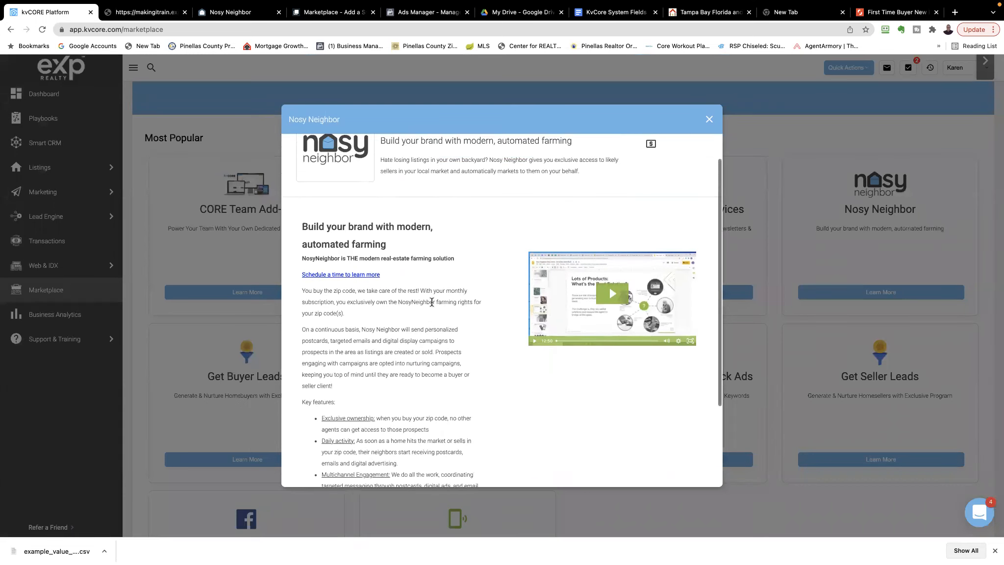
scroll(432, 306, down, 5)
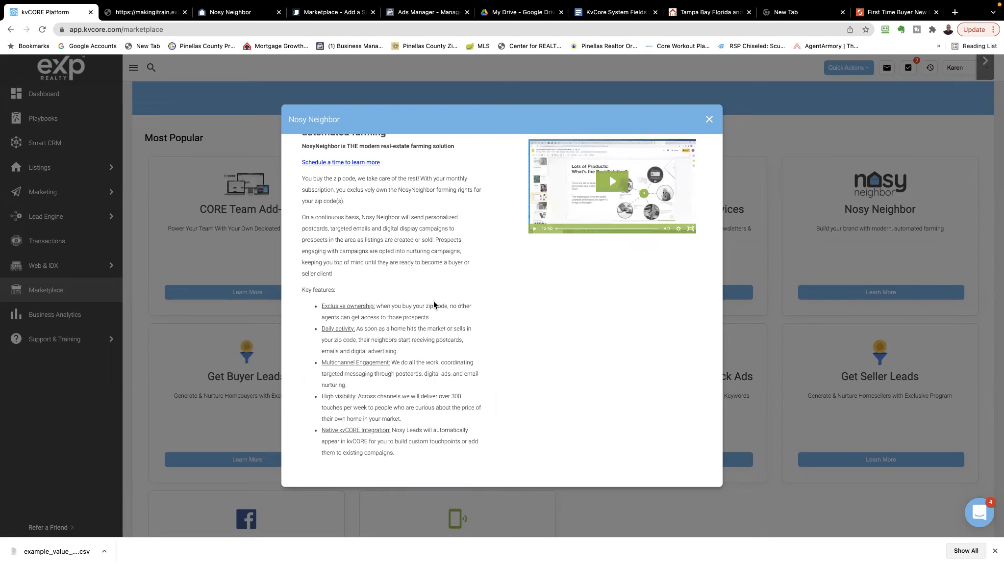
scroll(434, 304, up, 5)
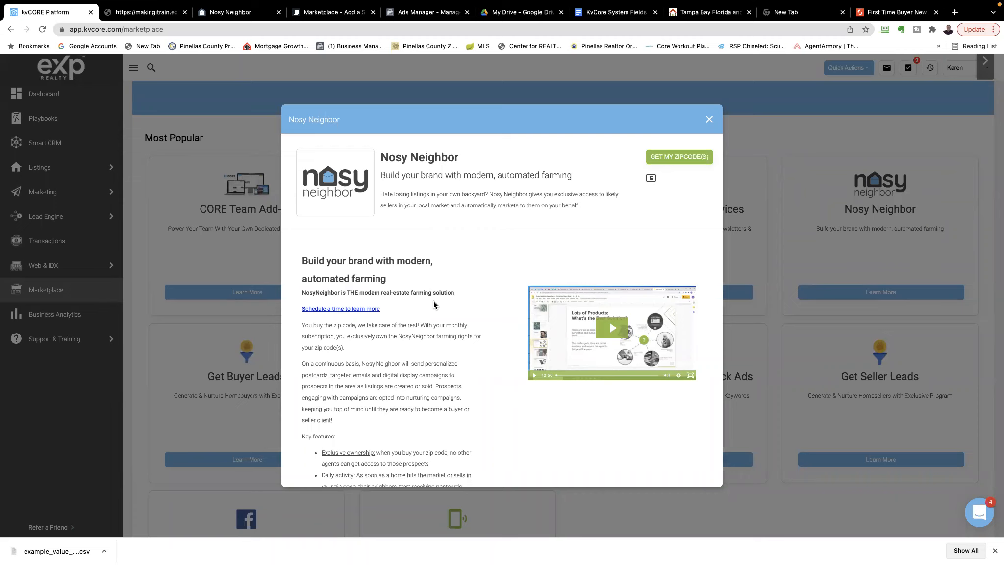
scroll(433, 301, down, 1)
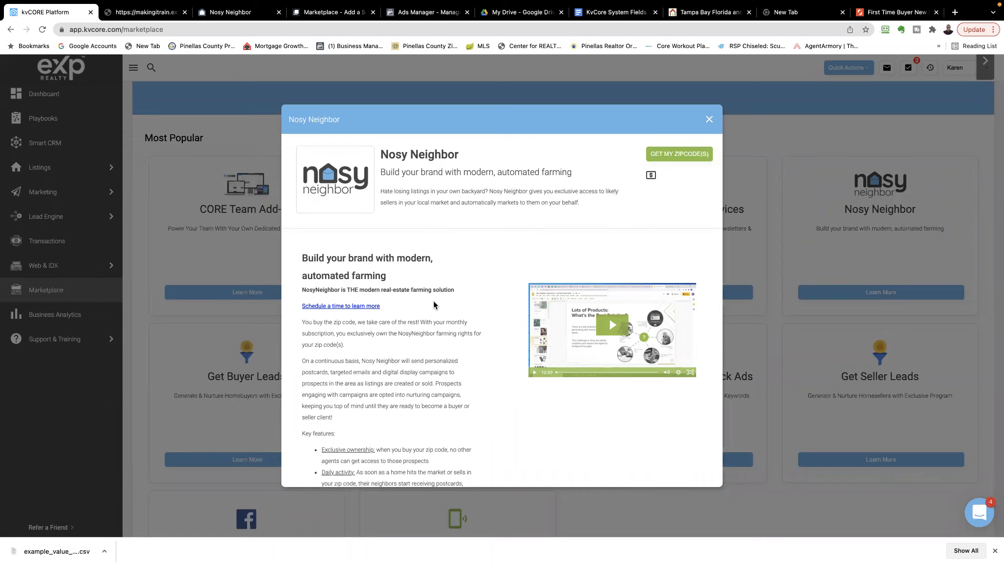
scroll(434, 301, up, 1)
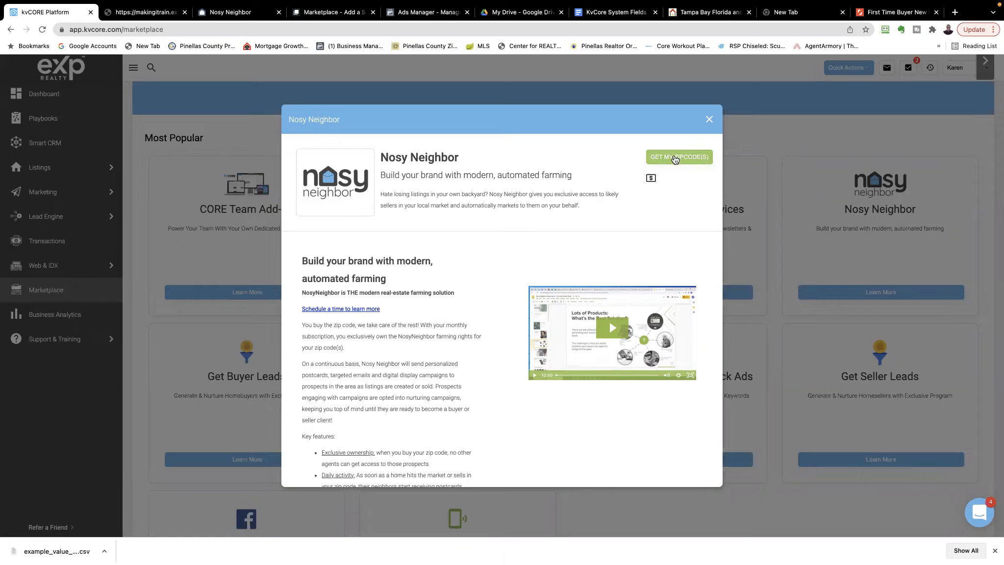
View Nosy Neighbor's zip code reservation page, then close that page and the add-on's details
click(675, 157)
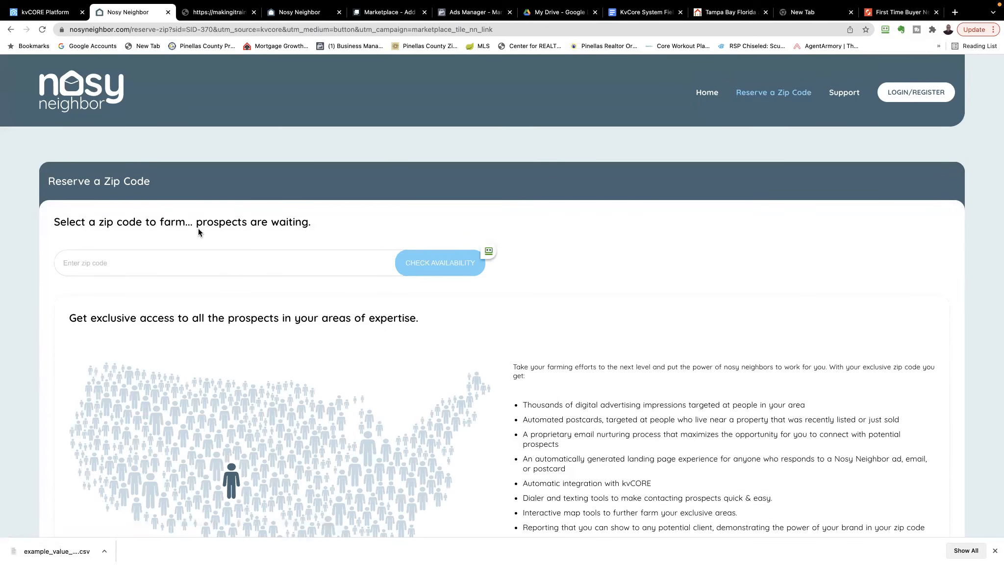
click(167, 13)
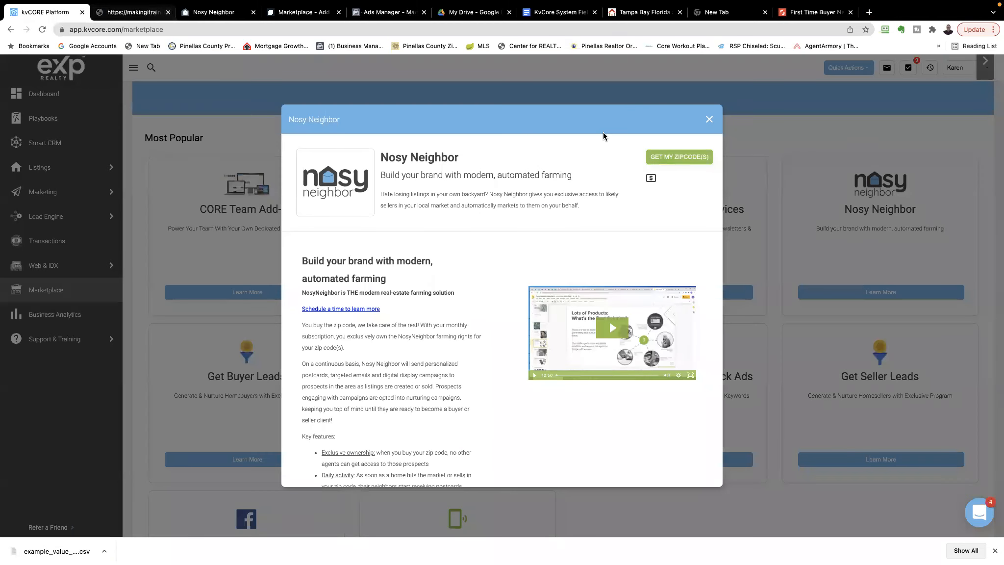
click(710, 119)
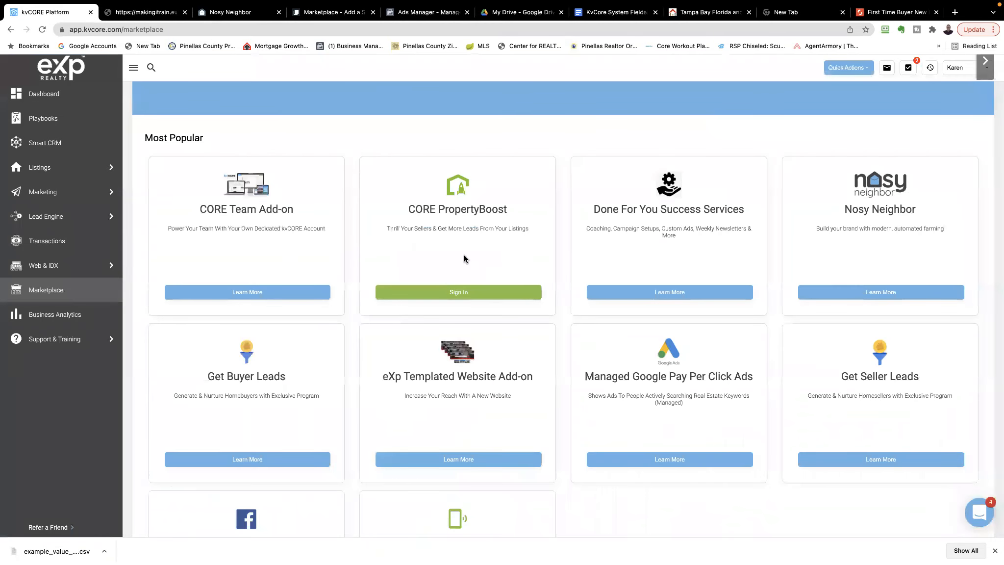
Look through the Recommended add-ons once more, including Vanity Domain, Api Nation Integrations and Making it Rain
scroll(464, 257, down, 6)
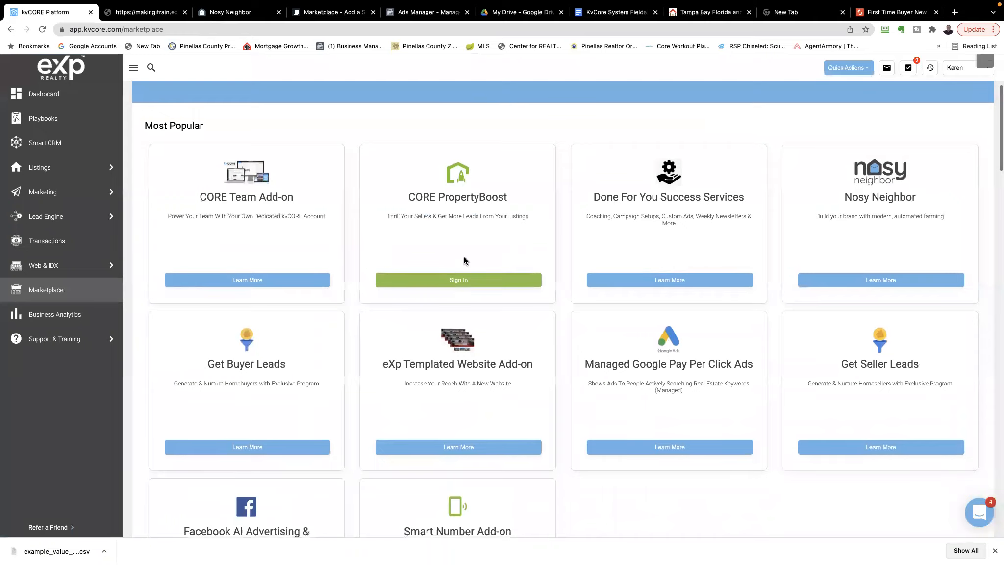
scroll(464, 257, down, 6)
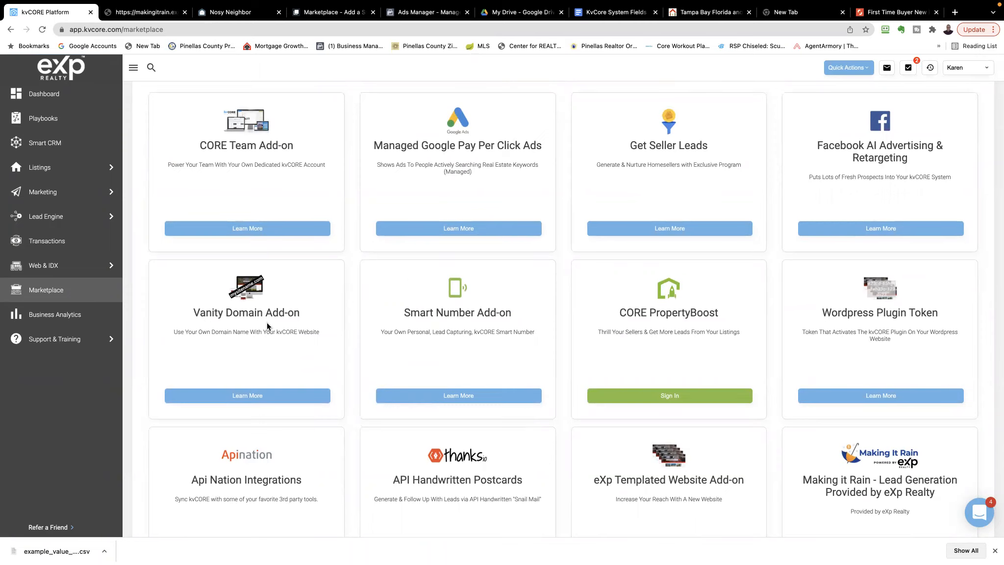
scroll(266, 323, up, 1)
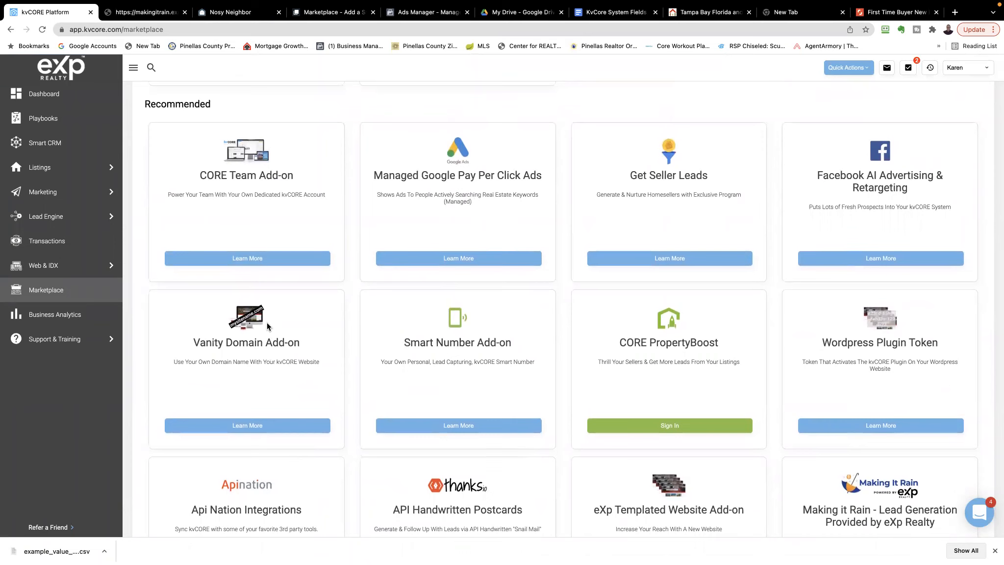
scroll(267, 322, down, 5)
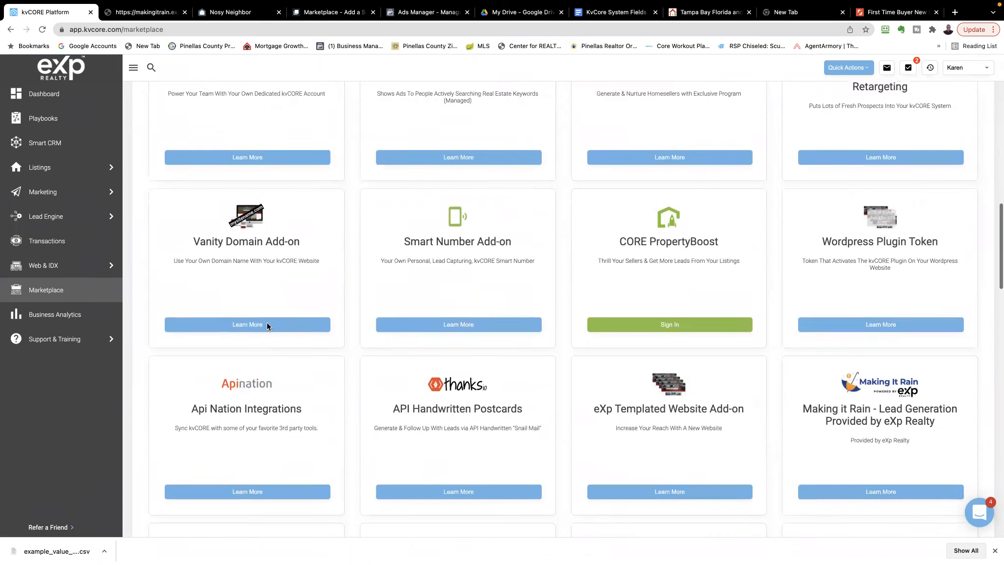
scroll(267, 323, down, 4)
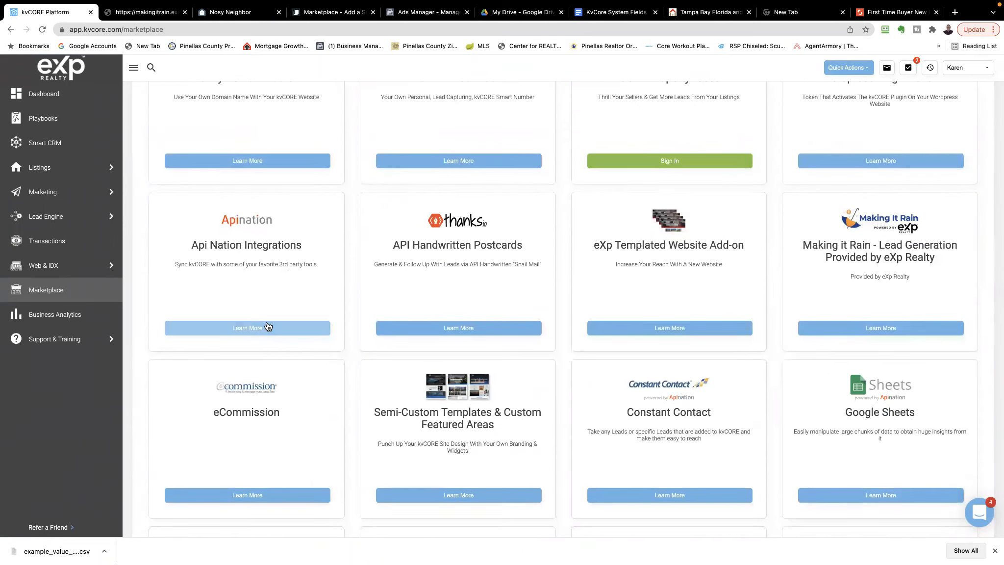
scroll(268, 326, down, 1)
scroll(268, 326, up, 15)
scroll(266, 326, up, 2)
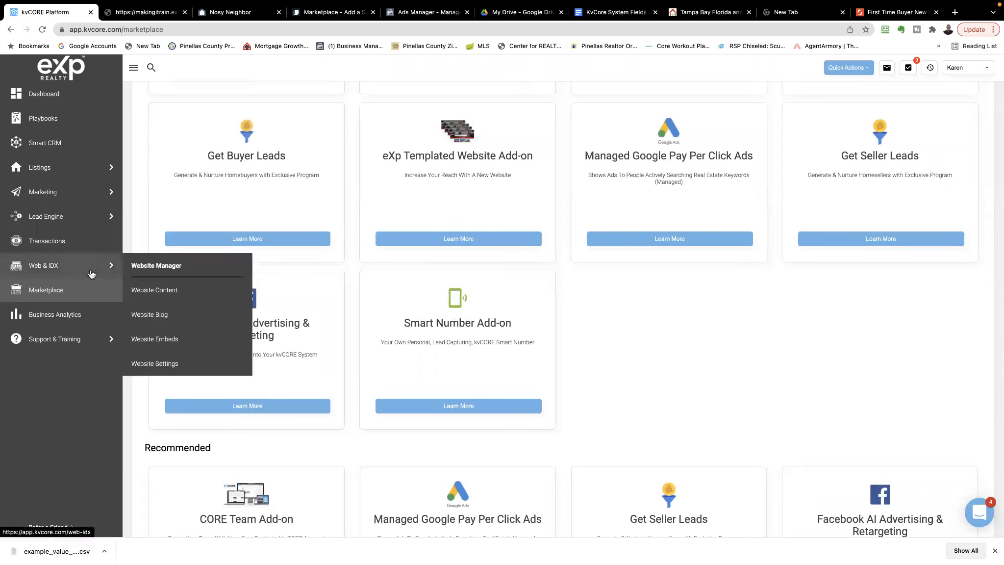
Open the full set of Lead Engine tools and look over the landing page, squeeze page, import and other options
mouse_move(33, 218)
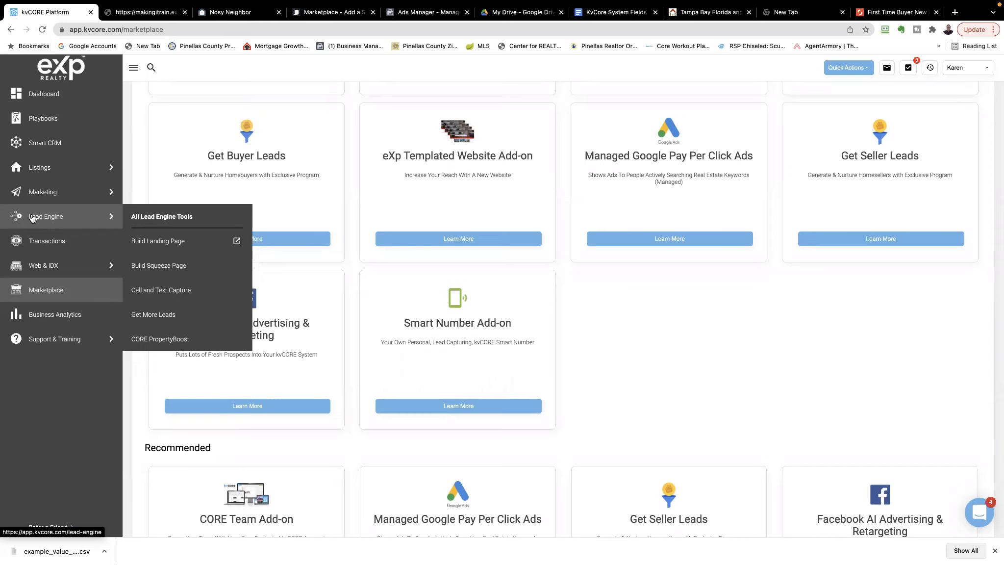
mouse_move(40, 193)
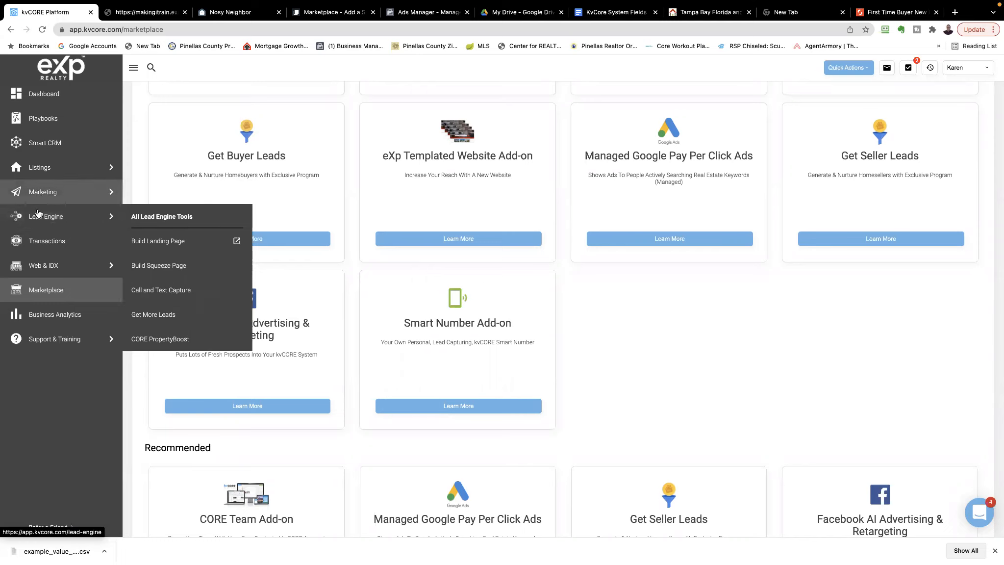
click(156, 217)
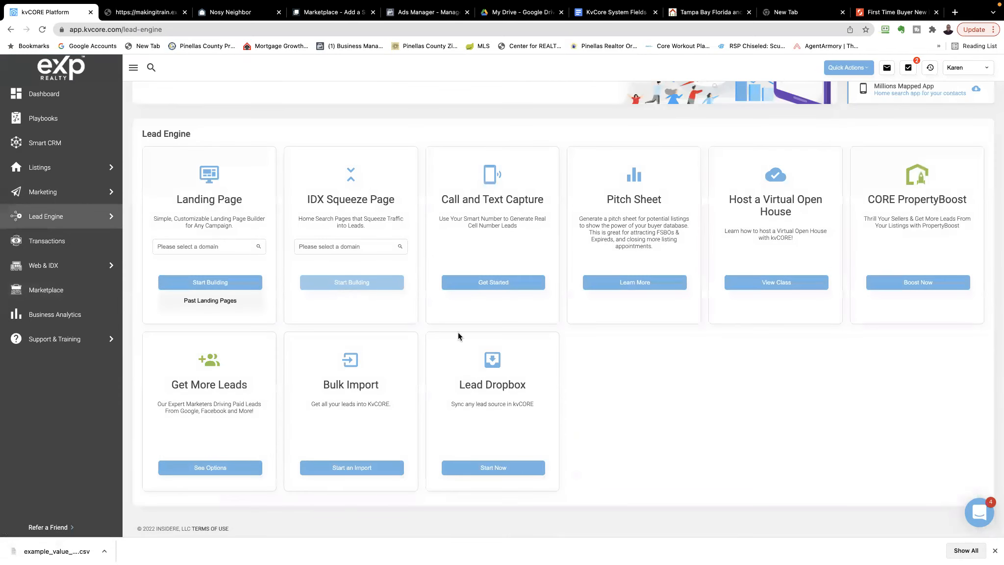
scroll(639, 382, up, 3)
scroll(639, 382, down, 2)
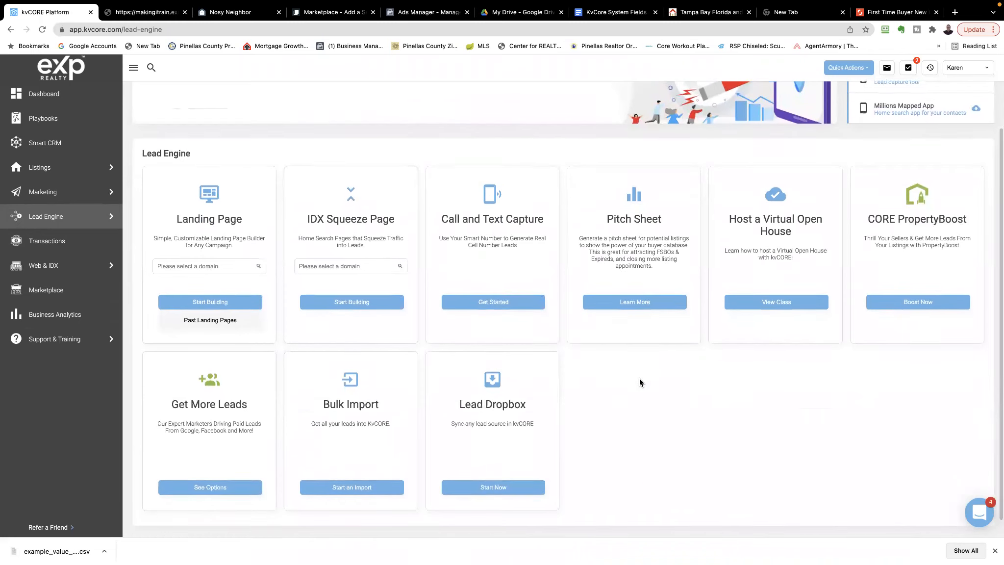
scroll(640, 380, down, 1)
scroll(639, 378, up, 4)
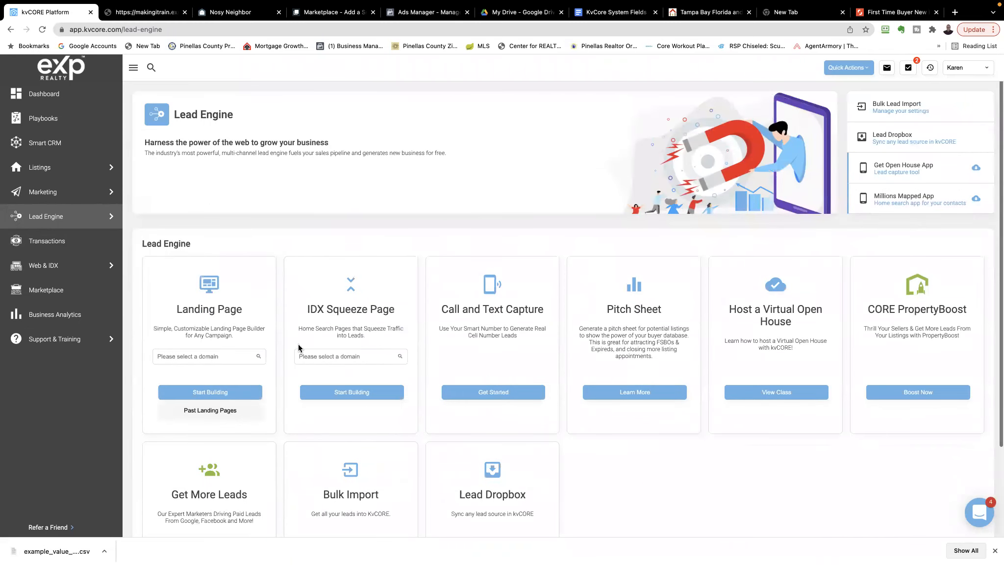
Visit the Smart Campaigns page, then open the full Marketing overview and look over all its tools and features
mouse_move(67, 193)
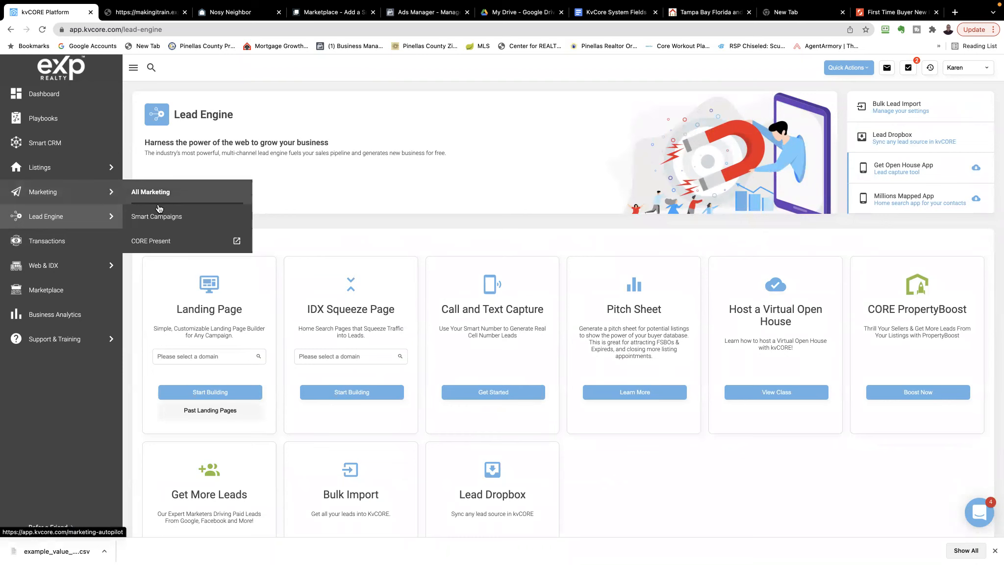
mouse_move(81, 210)
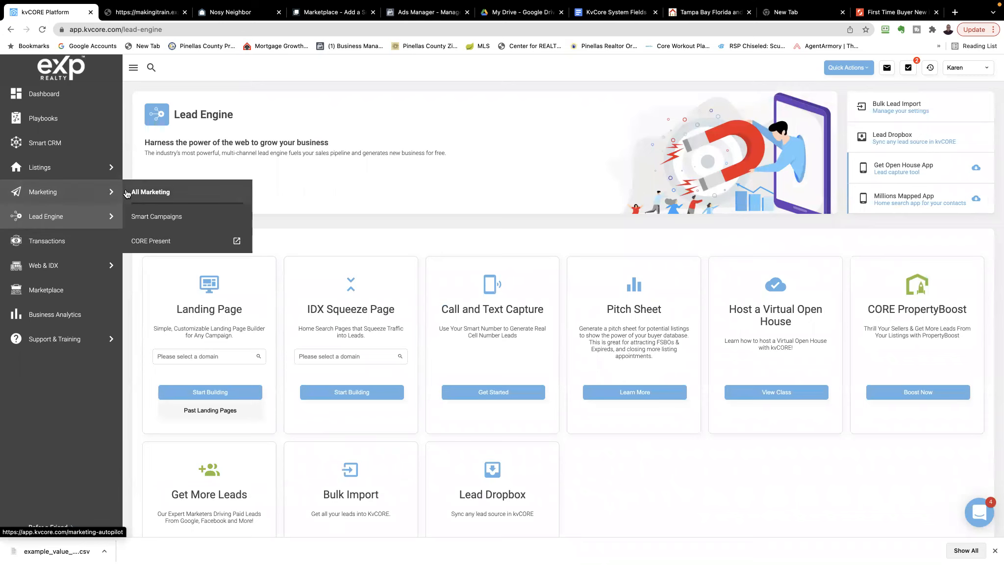
click(158, 217)
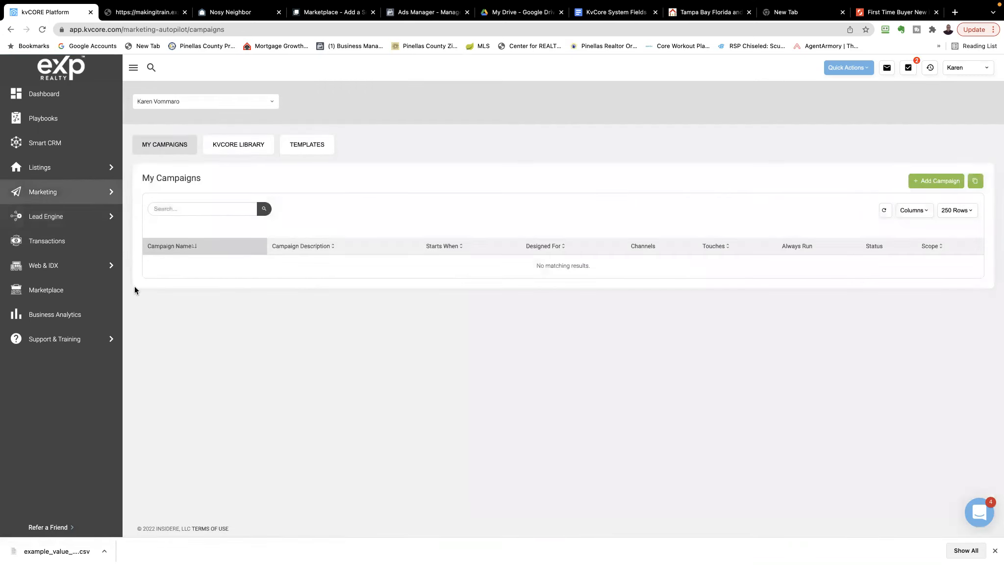
mouse_move(49, 195)
click(151, 193)
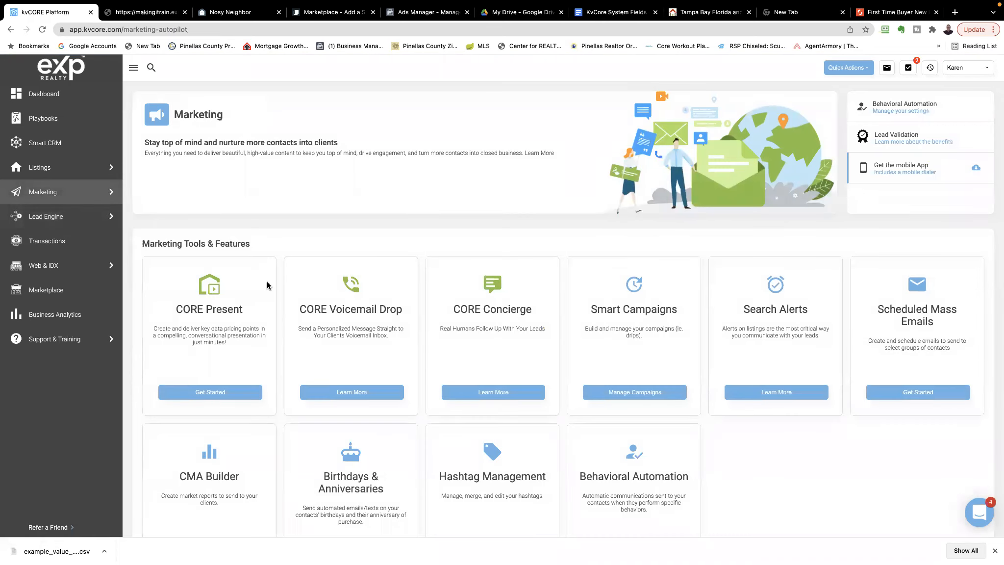
scroll(267, 282, down, 2)
scroll(266, 281, down, 1)
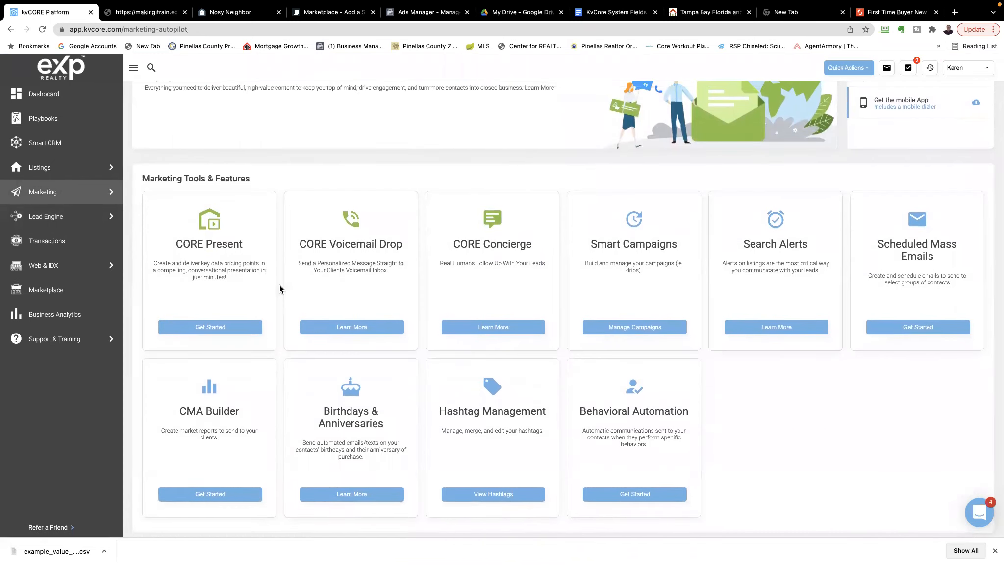
Open campaign management from the Smart Campaigns tool and look through the whole My Campaigns list
click(620, 330)
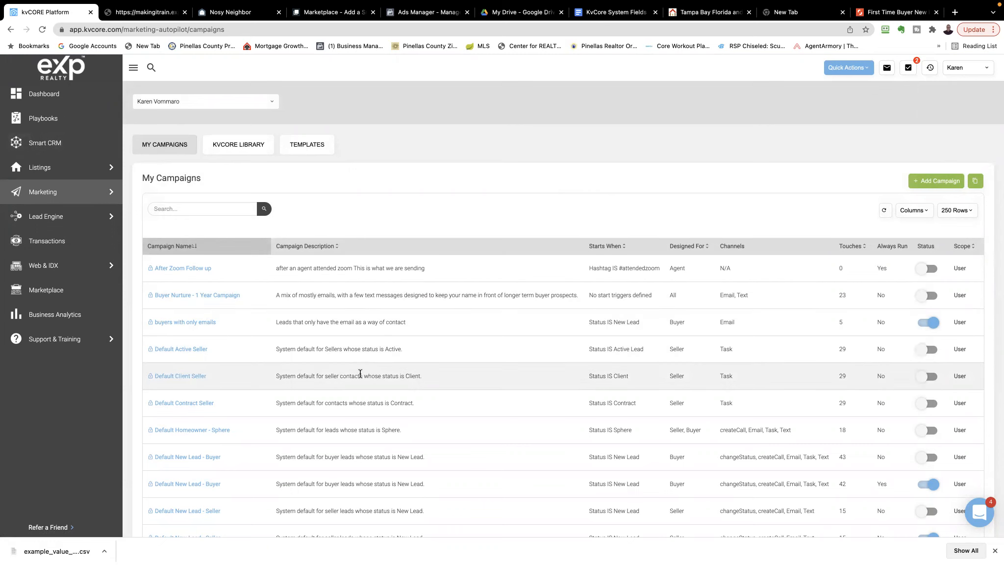
scroll(360, 374, down, 10)
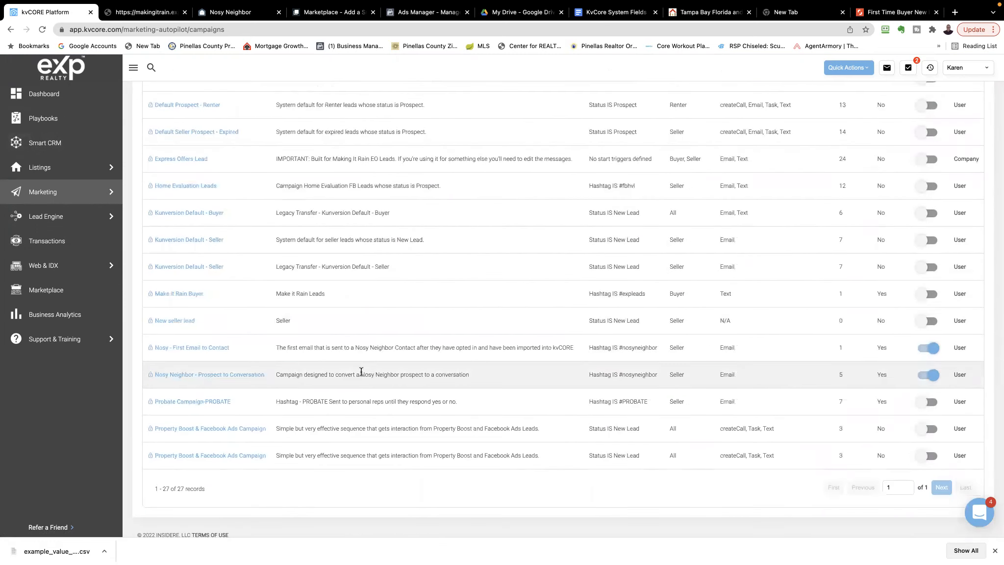
scroll(365, 372, up, 6)
scroll(365, 372, up, 4)
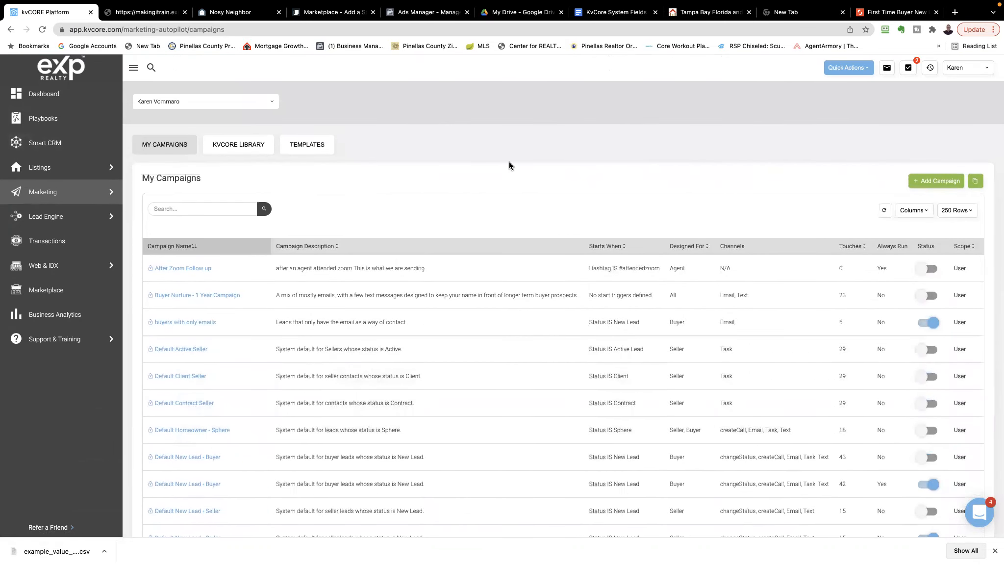
mouse_move(492, 5)
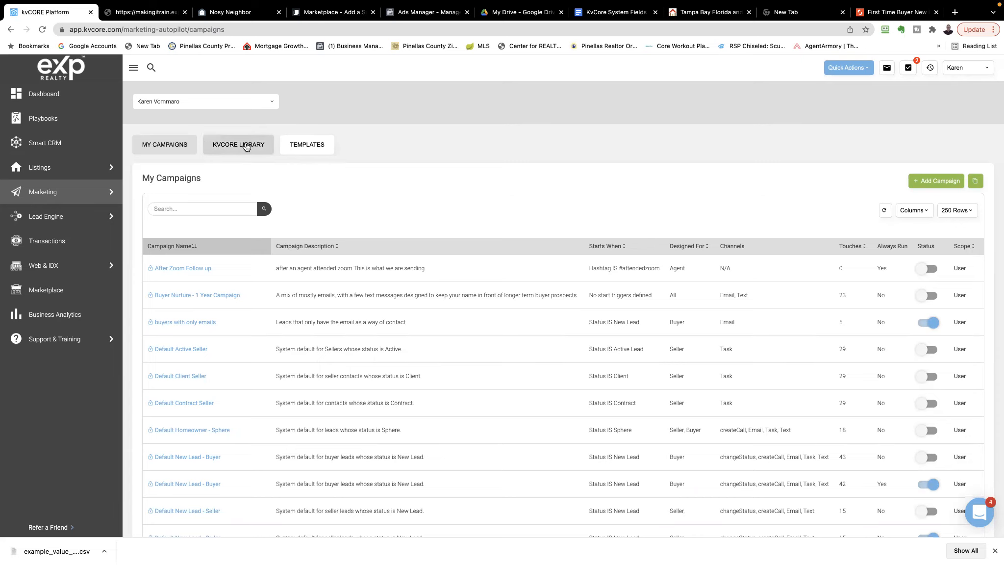
Open the kvCORE Library and read through its default campaigns, including start triggers, audiences and channels
click(244, 147)
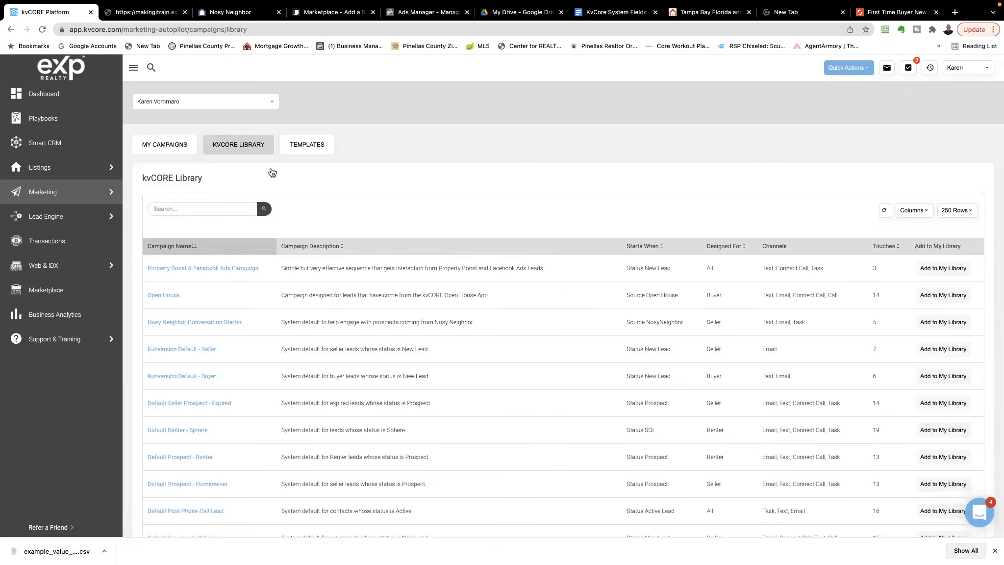
scroll(474, 391, down, 5)
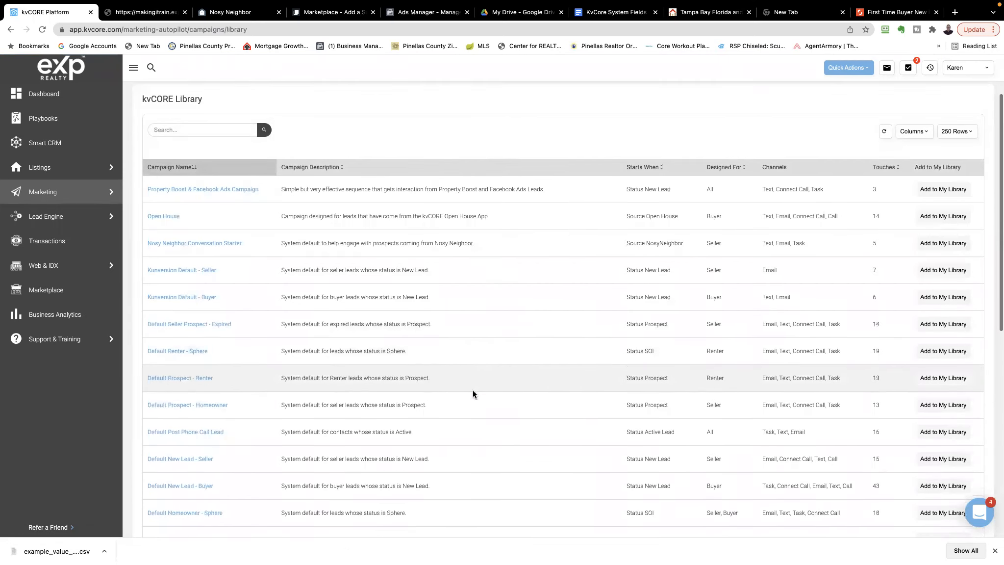
scroll(474, 389, down, 4)
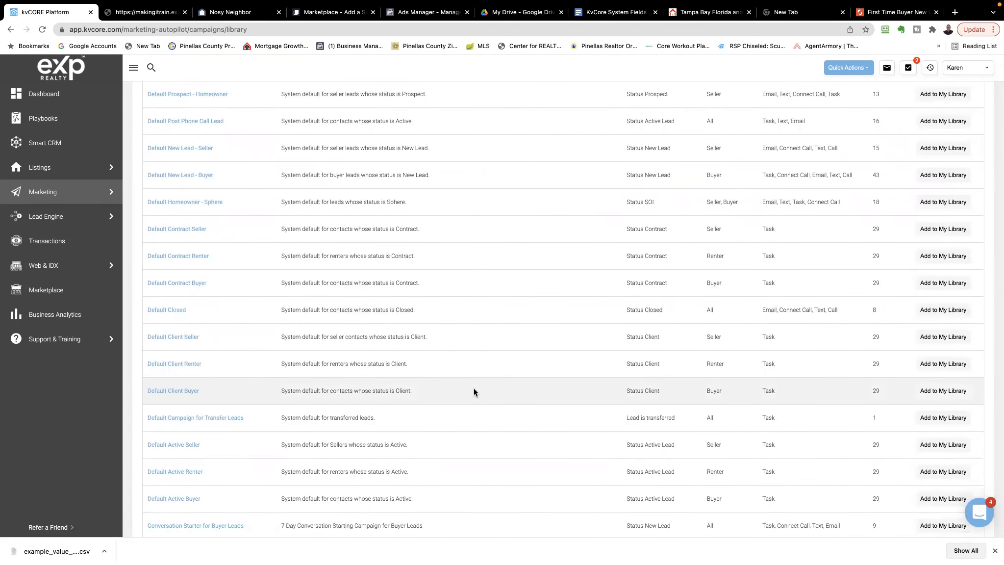
scroll(474, 391, down, 1)
scroll(474, 390, down, 2)
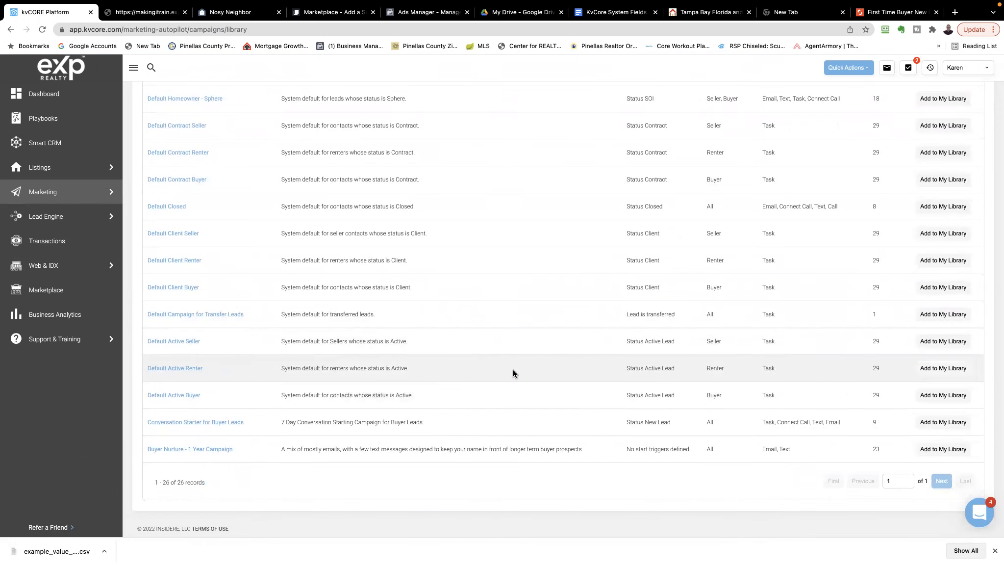
scroll(513, 372, up, 12)
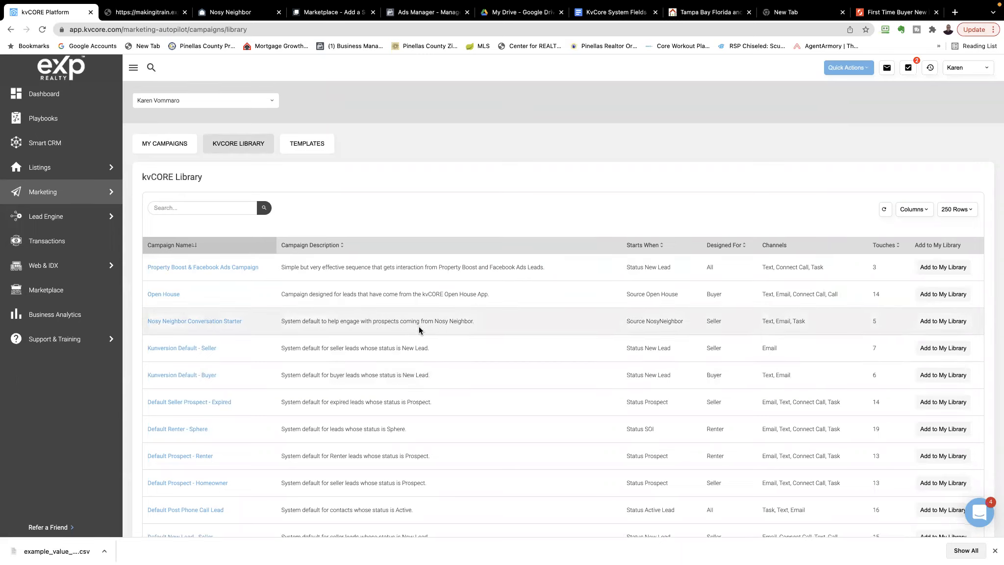
scroll(418, 327, down, 4)
scroll(419, 327, down, 7)
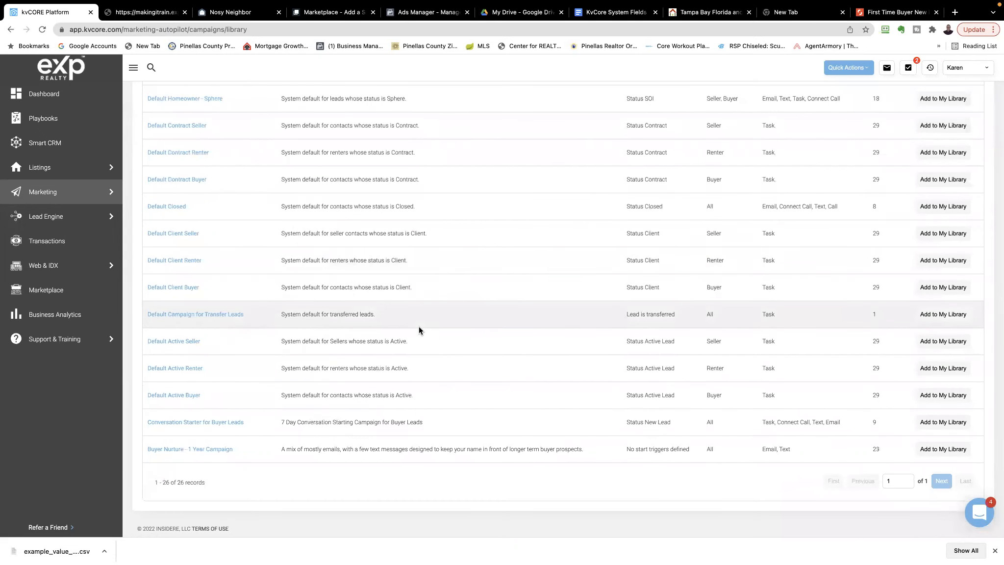
View the email Templates list, then return to My Campaigns
scroll(419, 327, up, 10)
click(315, 147)
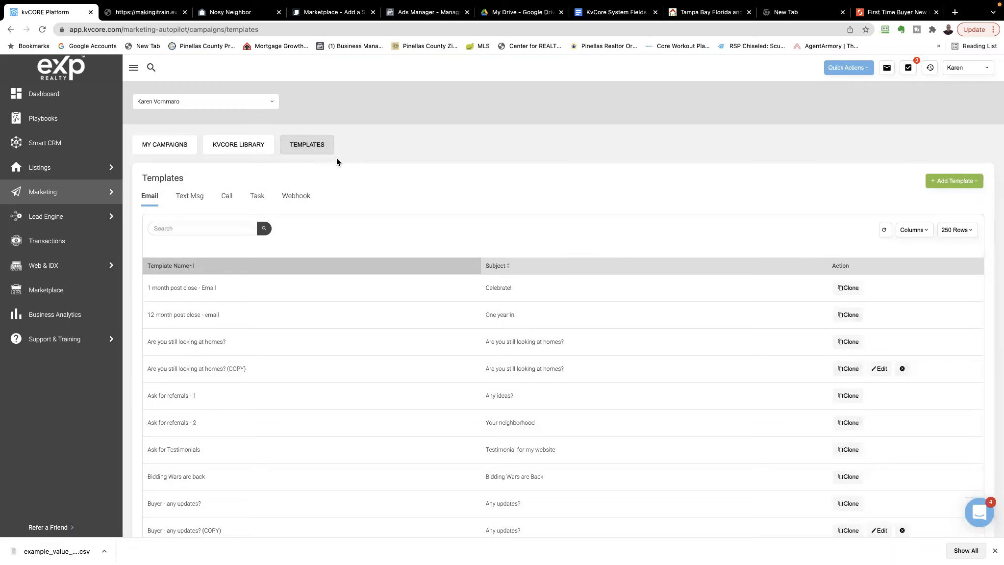
click(167, 150)
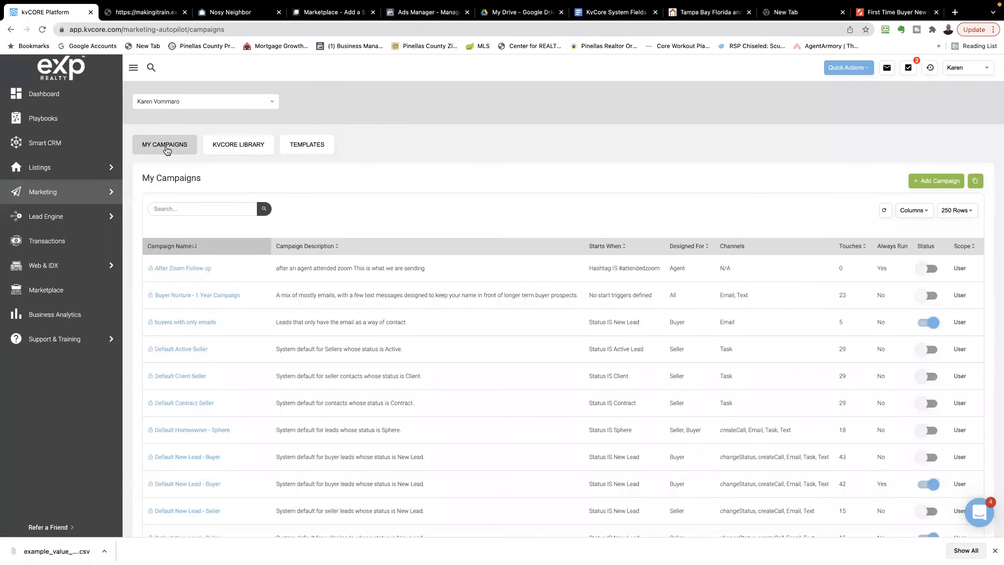
Check which campaigns in My Campaigns are switched on, comparing the Default New Lead buyer and seller entries
scroll(228, 315, down, 1)
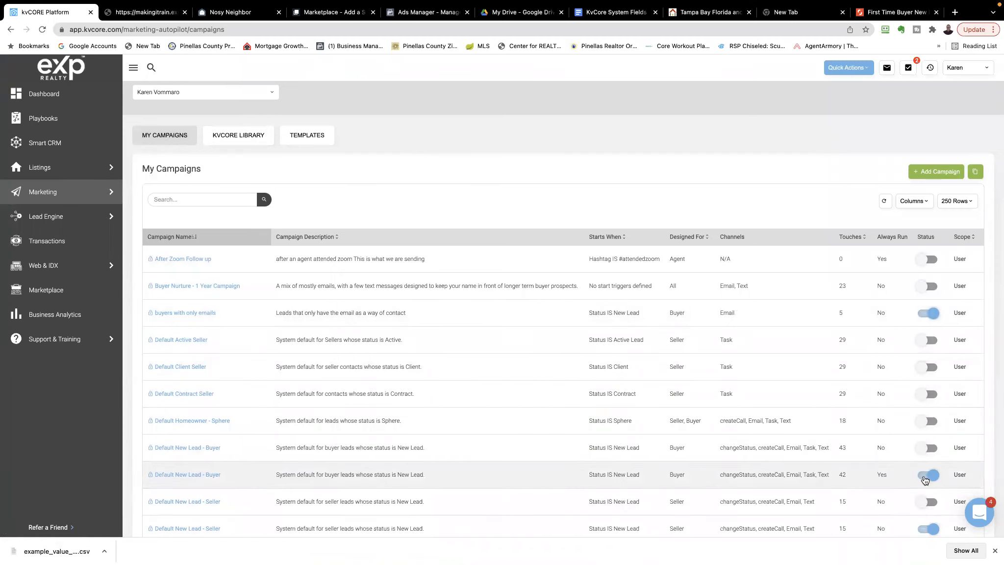
scroll(896, 449, down, 3)
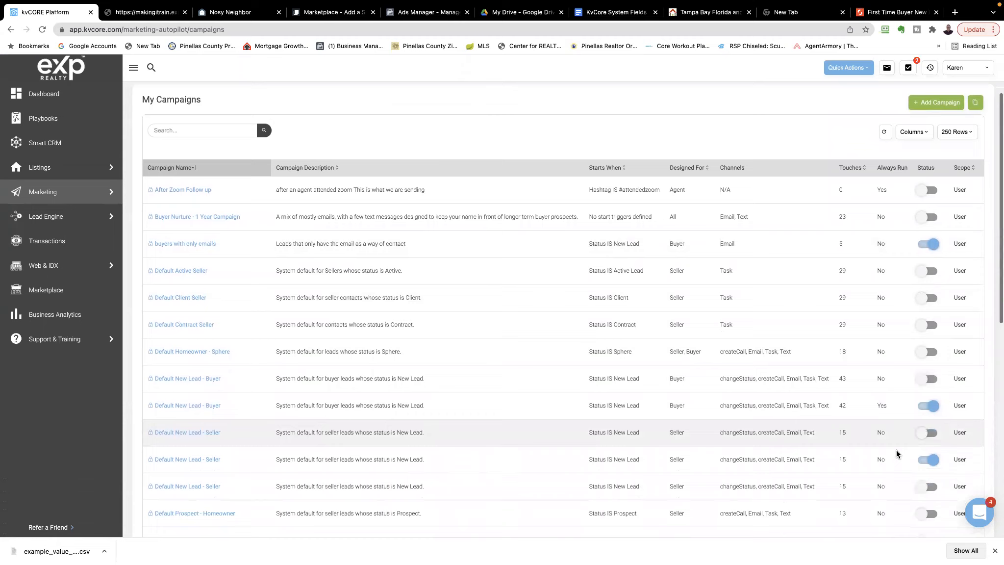
scroll(896, 449, down, 2)
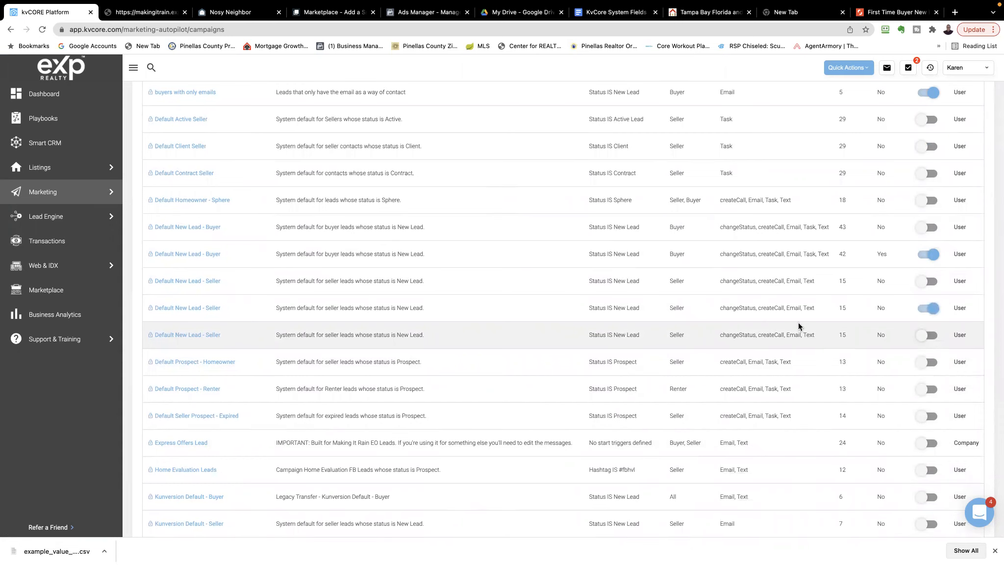
scroll(800, 325, up, 5)
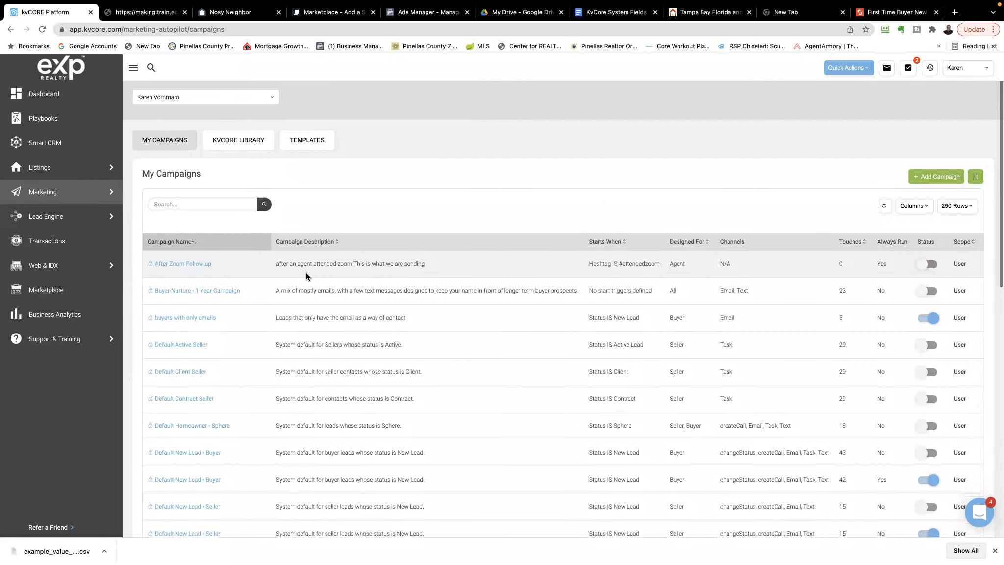
scroll(306, 273, down, 2)
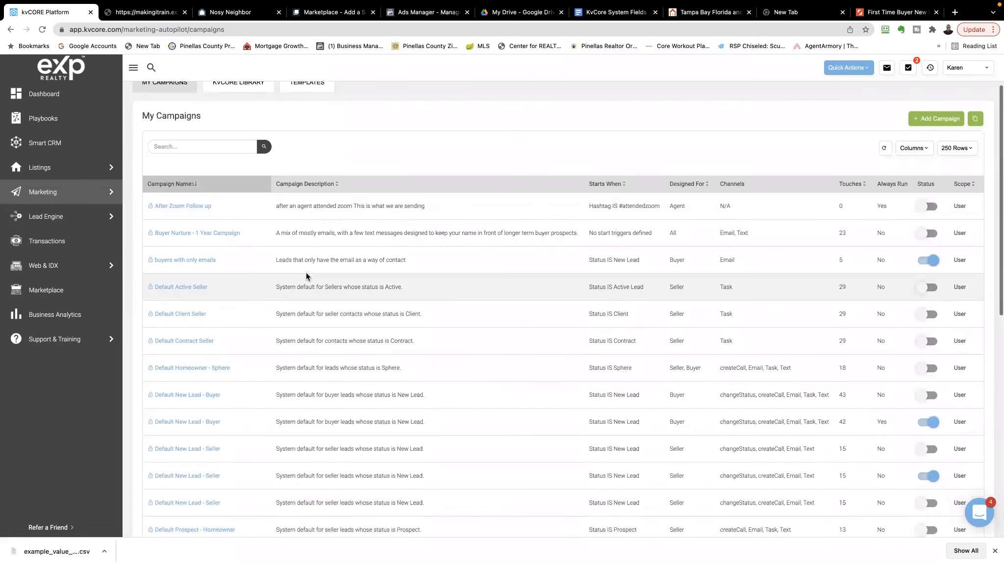
scroll(306, 276, down, 2)
scroll(306, 272, down, 1)
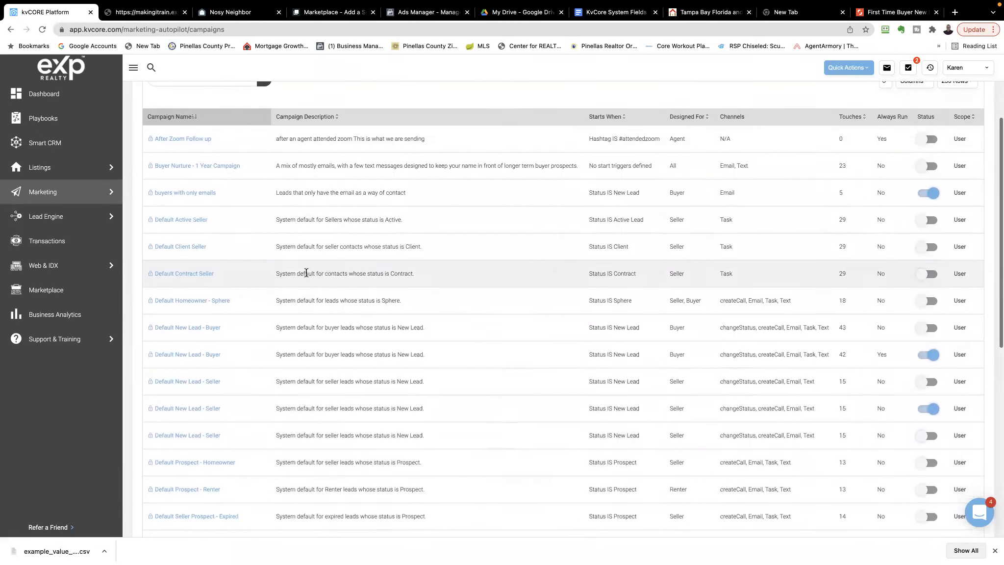
scroll(303, 273, up, 4)
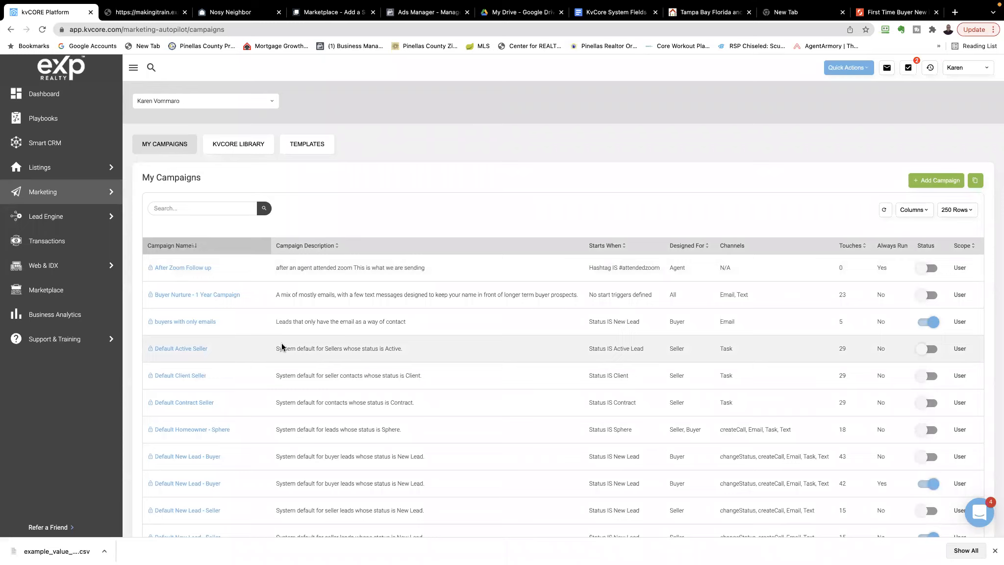
Open the inactive 43-touch Default New Lead - Buyer campaign and review its schedule of calls, texts and emails
scroll(282, 346, down, 2)
scroll(281, 343, down, 3)
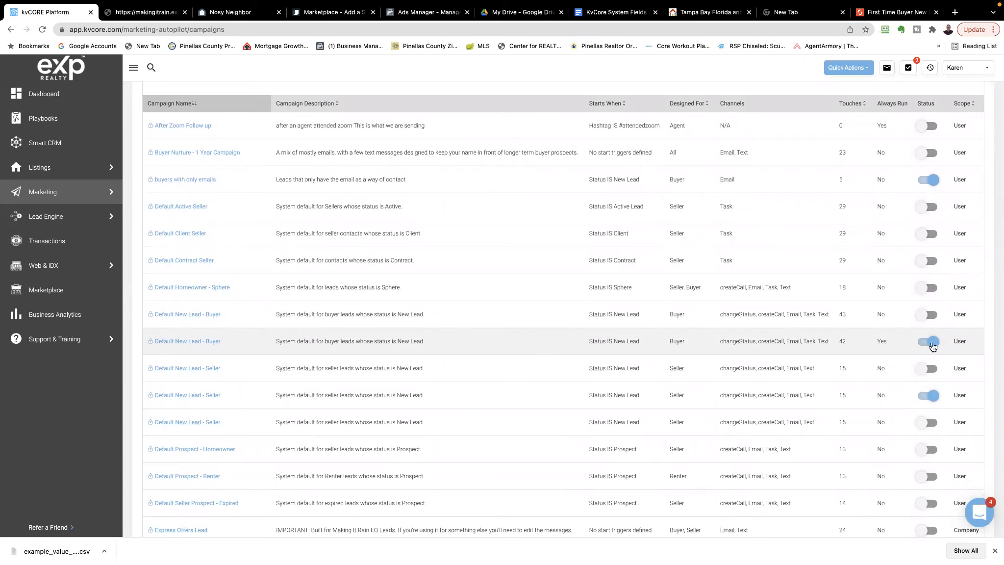
scroll(183, 320, down, 1)
click(184, 312)
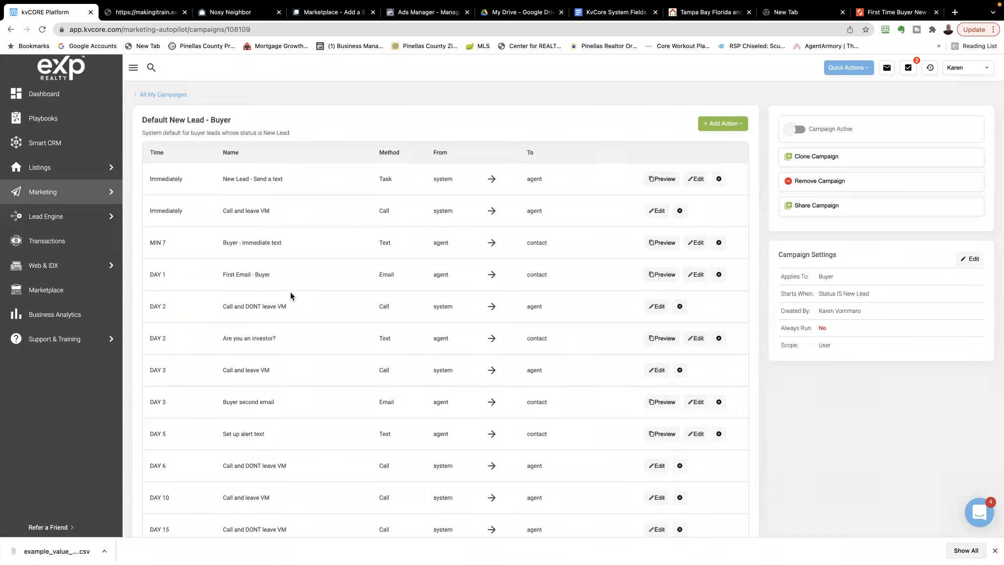
scroll(294, 288, down, 1)
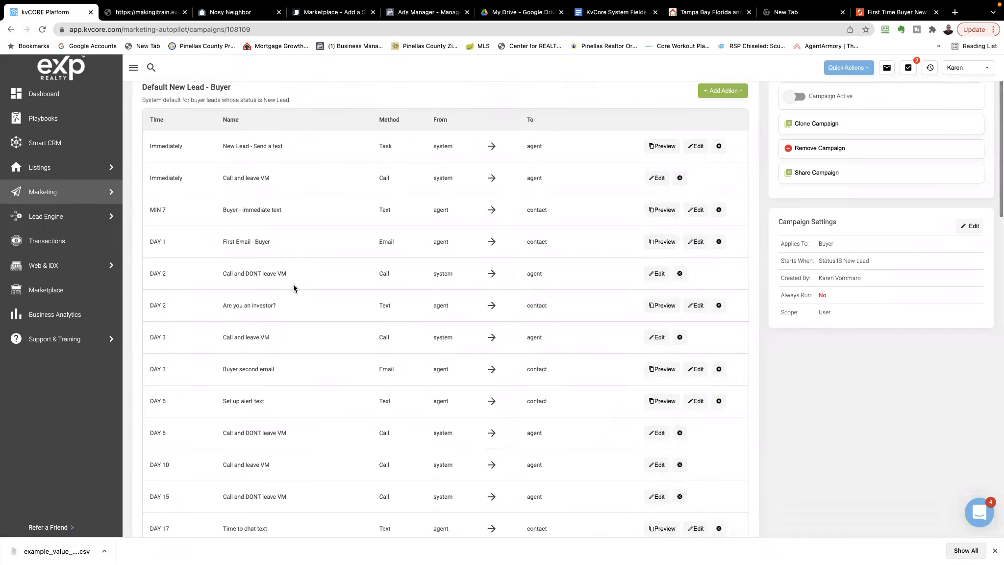
scroll(293, 288, down, 6)
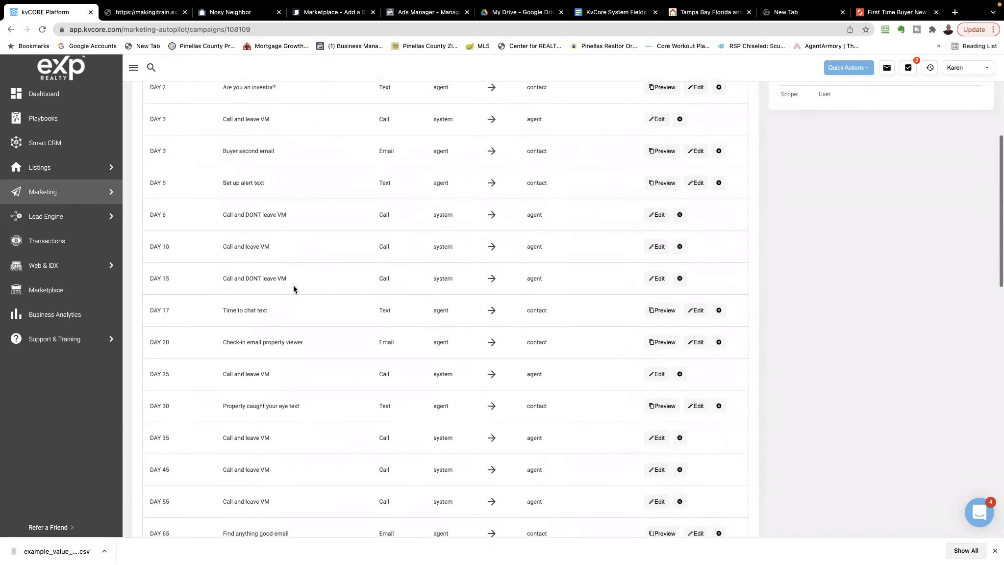
scroll(293, 288, up, 7)
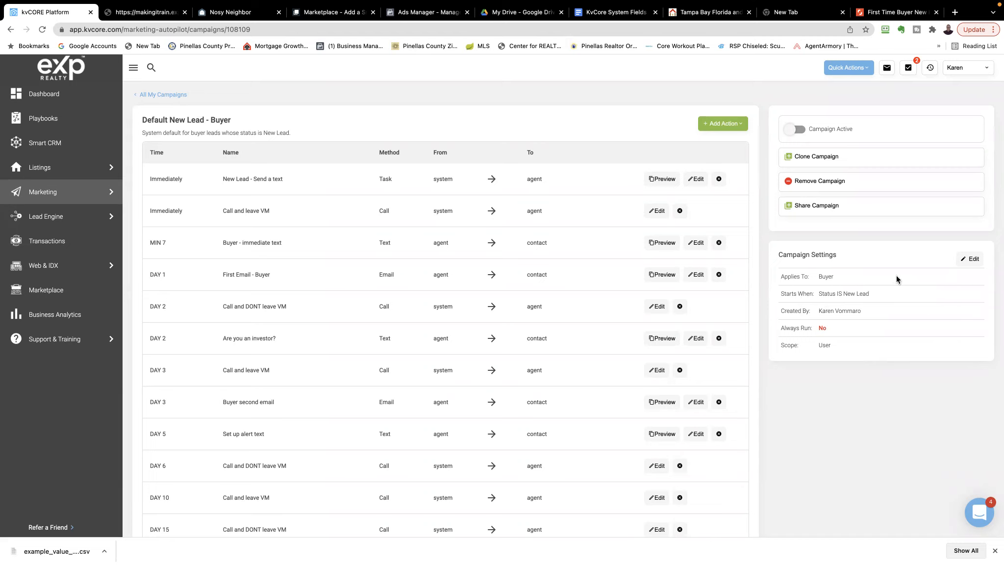
View the campaign's start trigger settings in Campaign Logic, then close the editor without saving
click(972, 260)
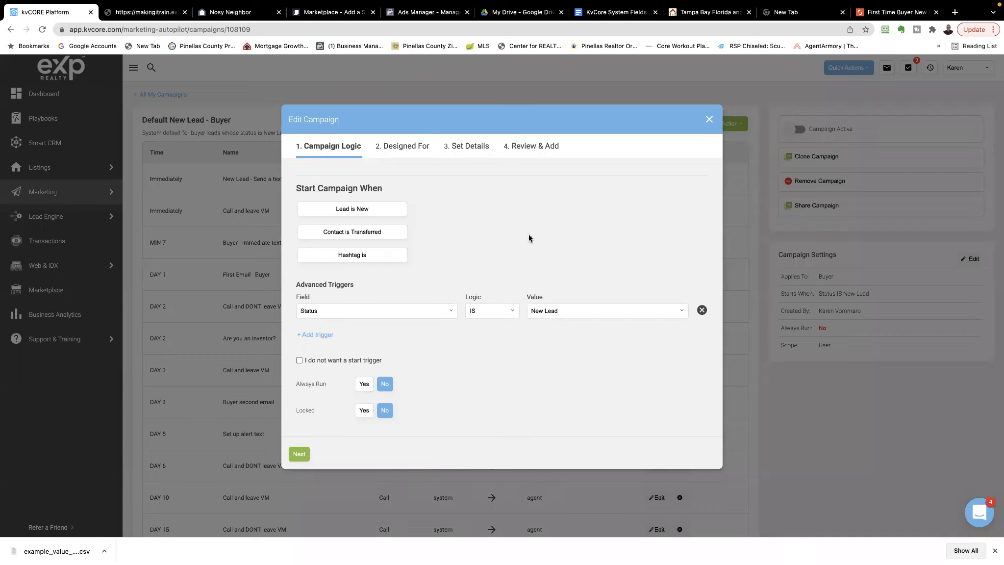
click(709, 119)
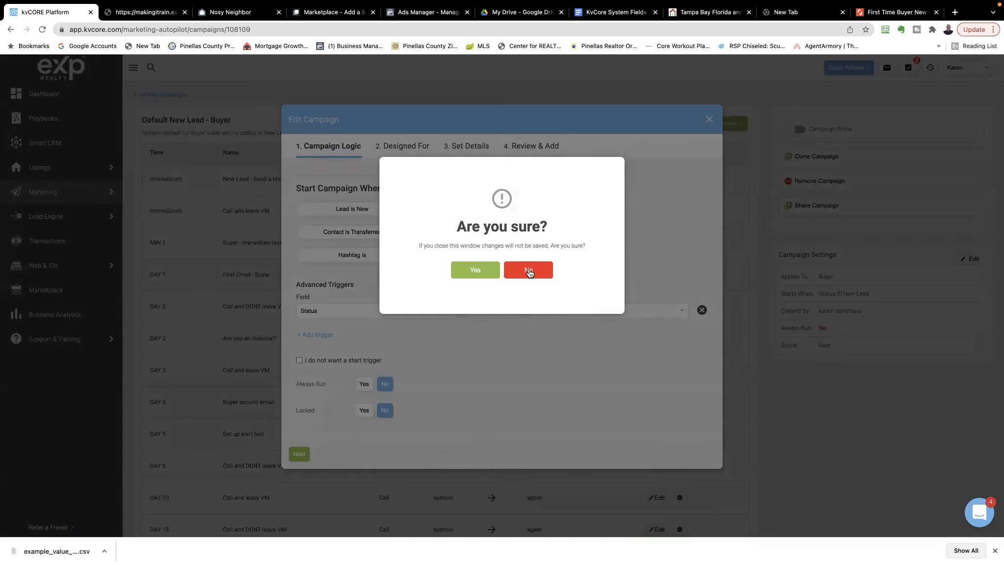
click(476, 271)
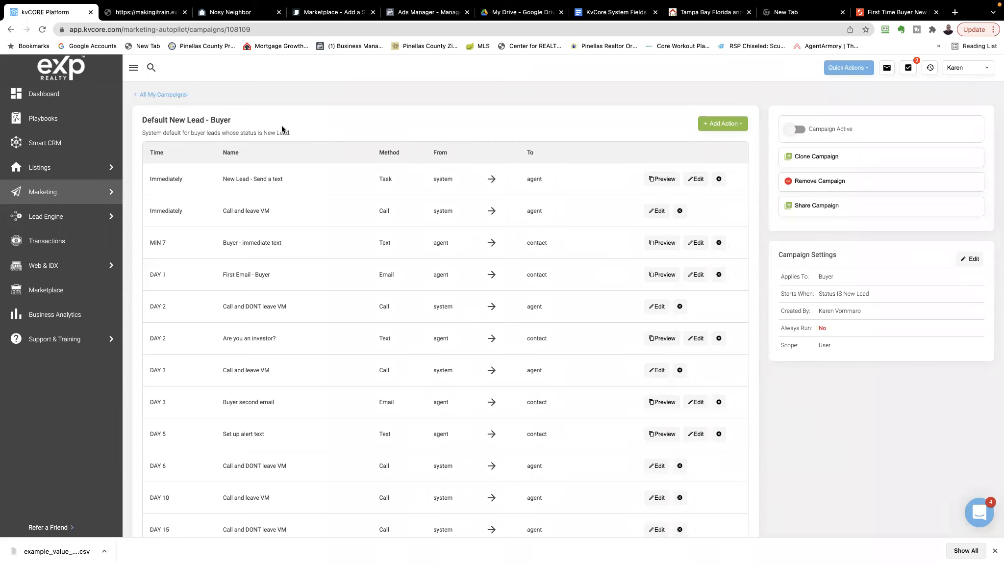
Return to the list of all campaigns and locate the Default New Lead - Buyer entries
click(149, 95)
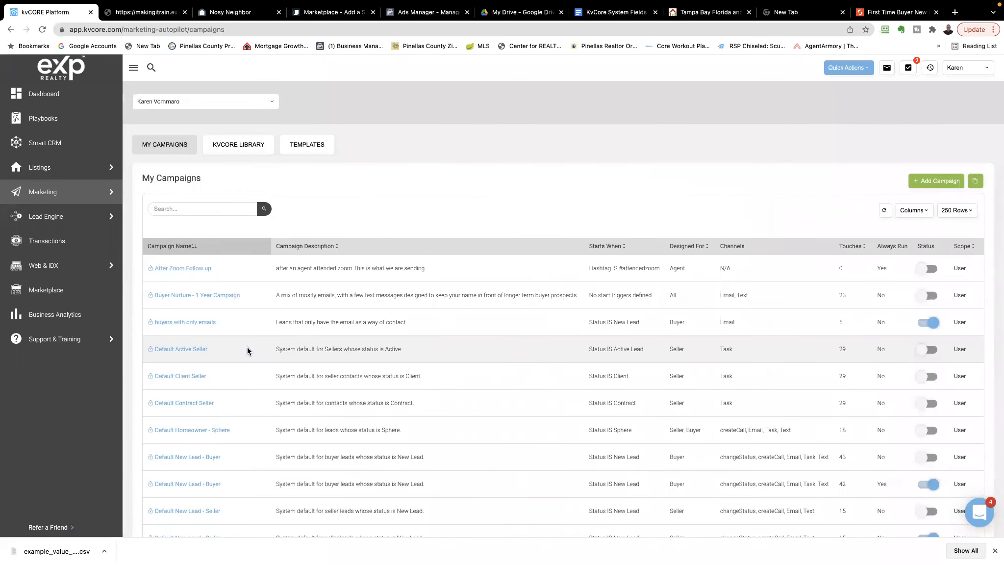
scroll(247, 350, down, 1)
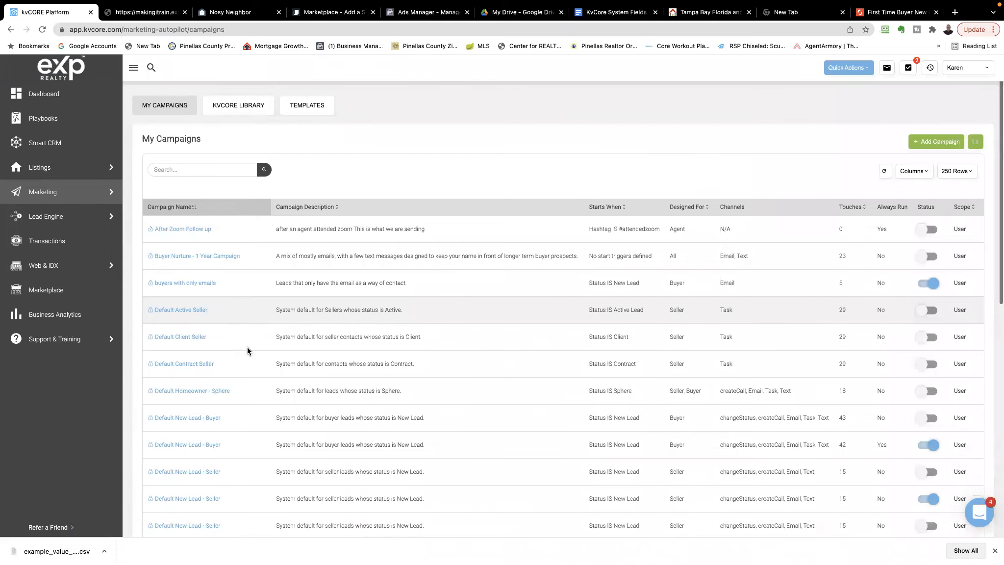
scroll(249, 348, down, 2)
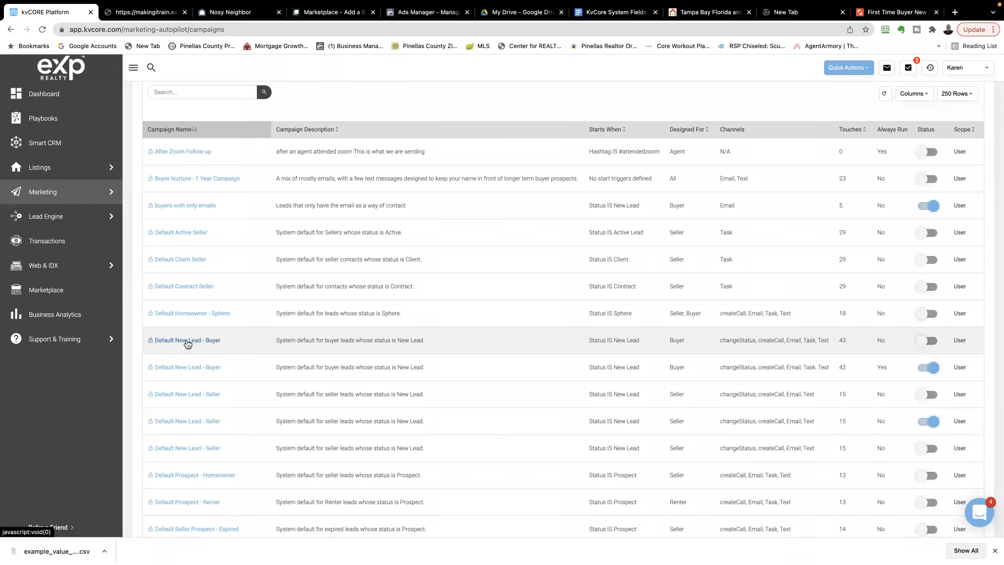
Open the active 42-touch Default New Lead - Buyer campaign and start cloning it
click(182, 369)
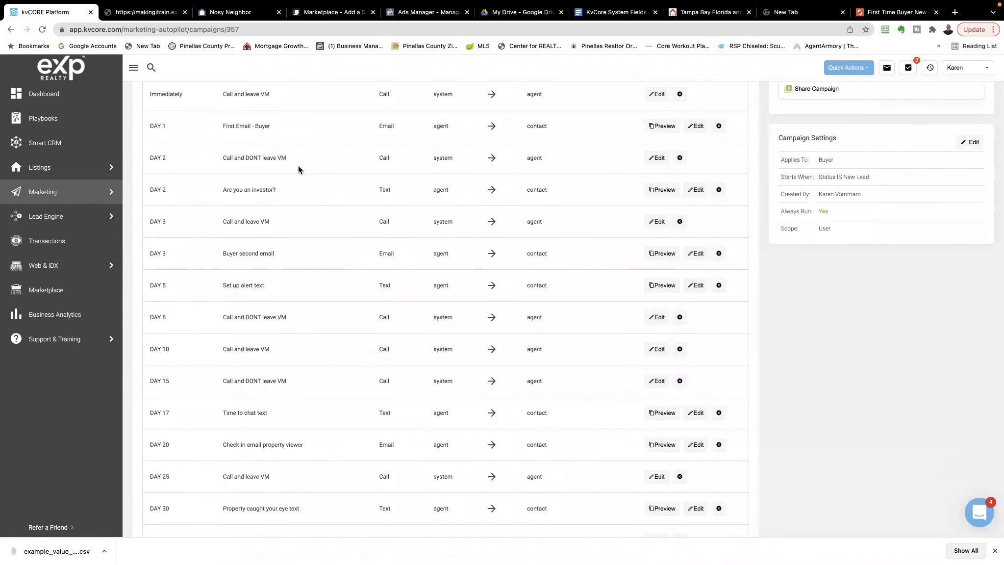
scroll(321, 311, up, 3)
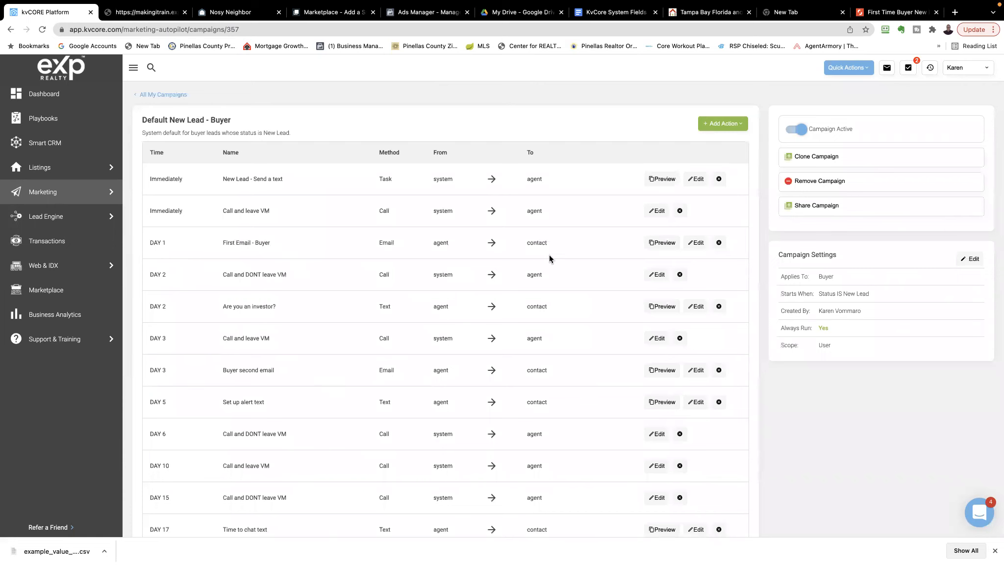
click(792, 161)
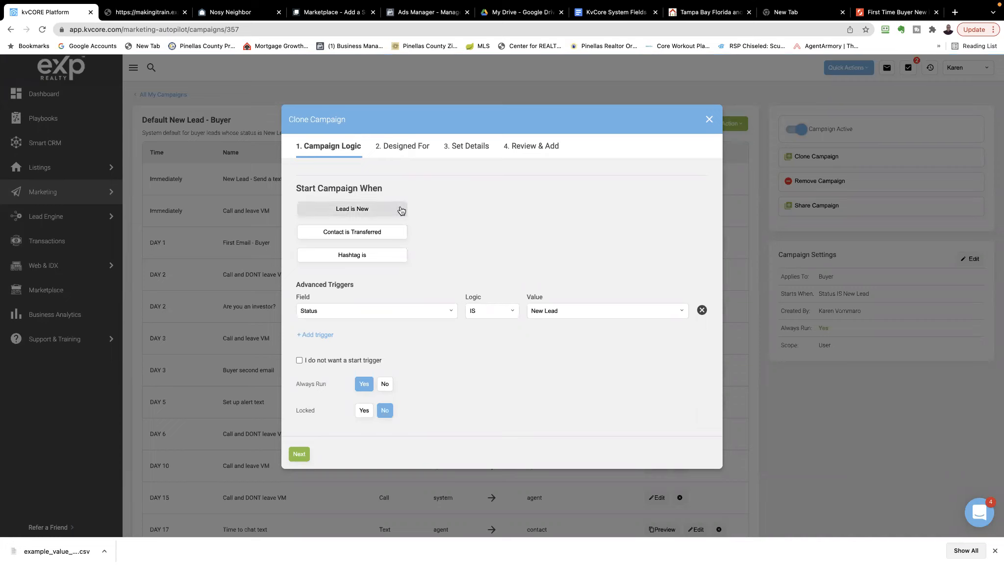
Set the cloned campaign's start trigger to Hashtag IS fbadtest and proceed to the audience settings
click(323, 311)
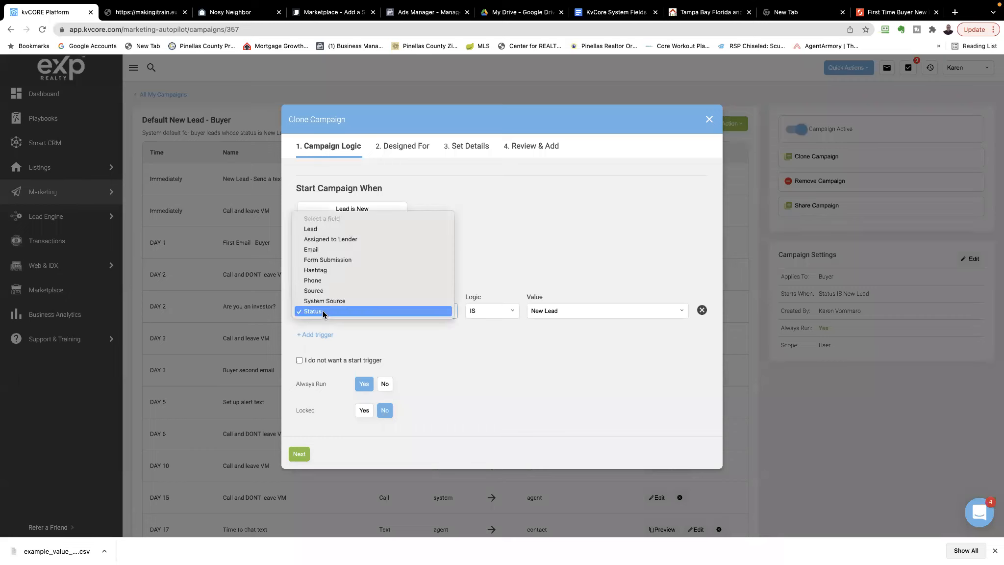
click(319, 270)
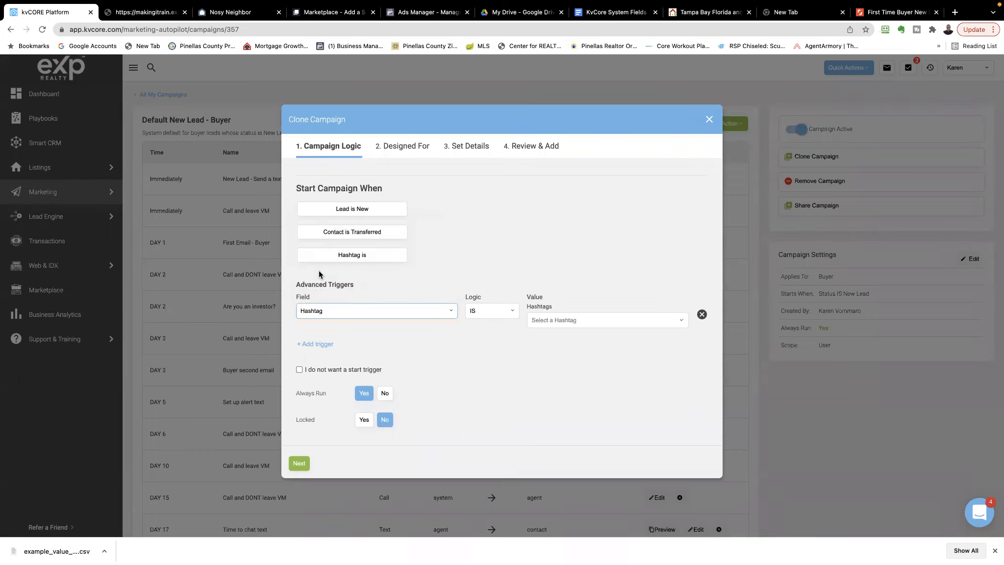
click(578, 320)
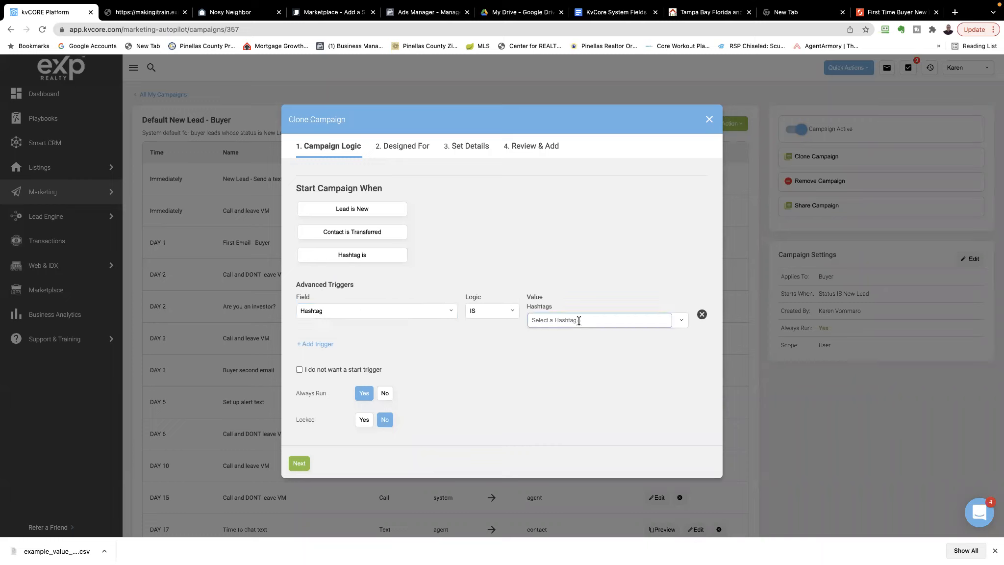
text(fb)
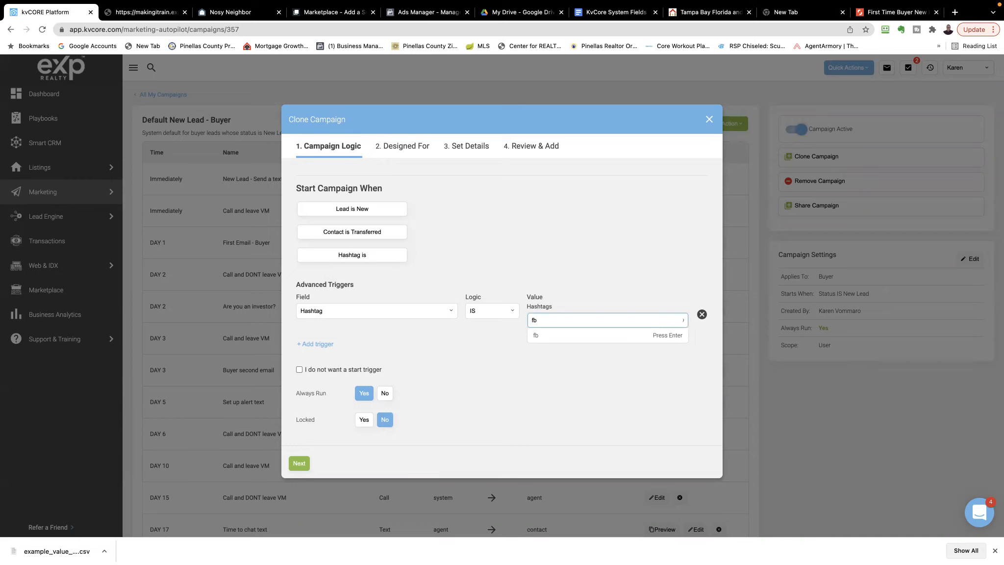
text(ad)
text(test)
key(Return)
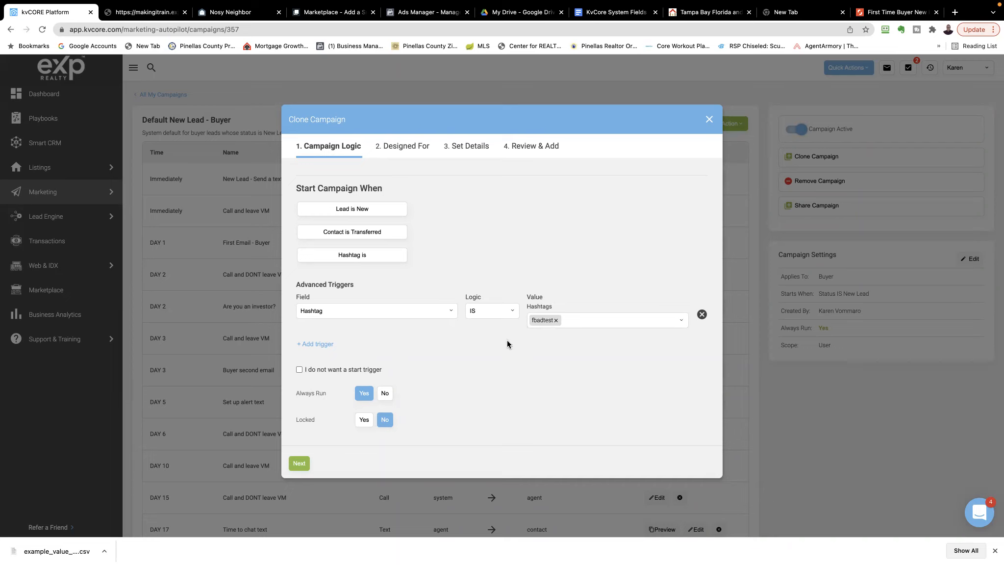
click(298, 462)
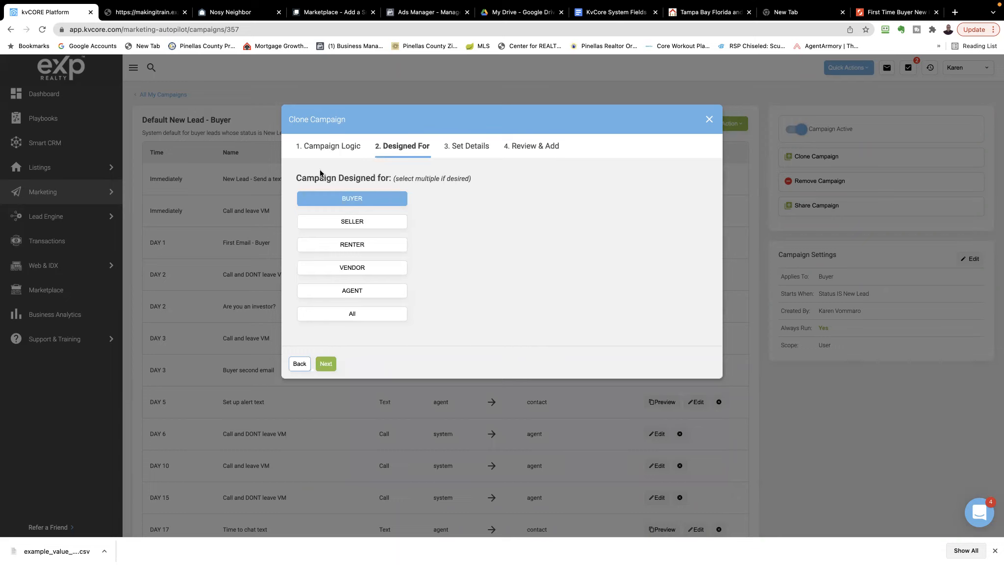
Keep the cloned campaign designed for Buyer only and continue to its details
click(329, 200)
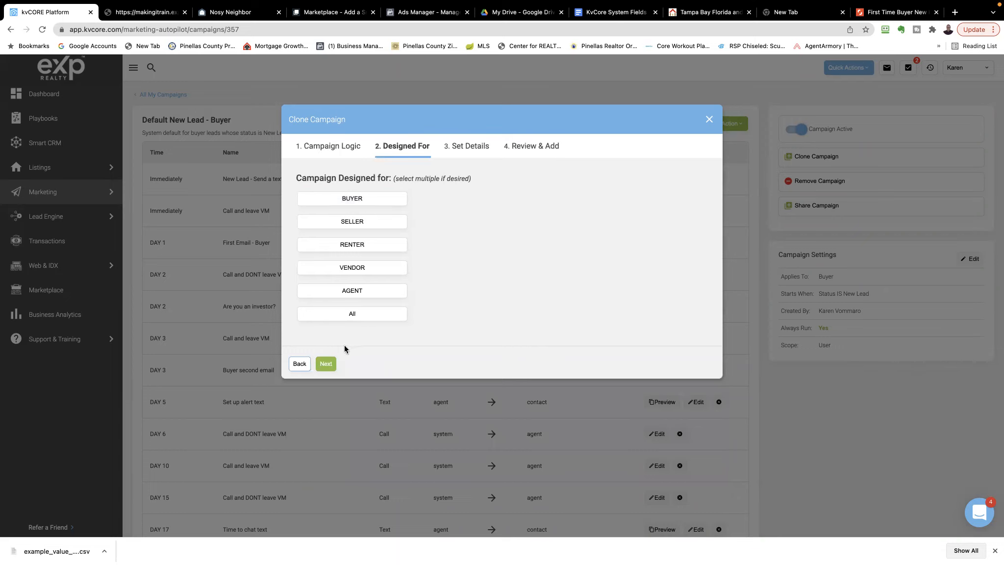
click(361, 205)
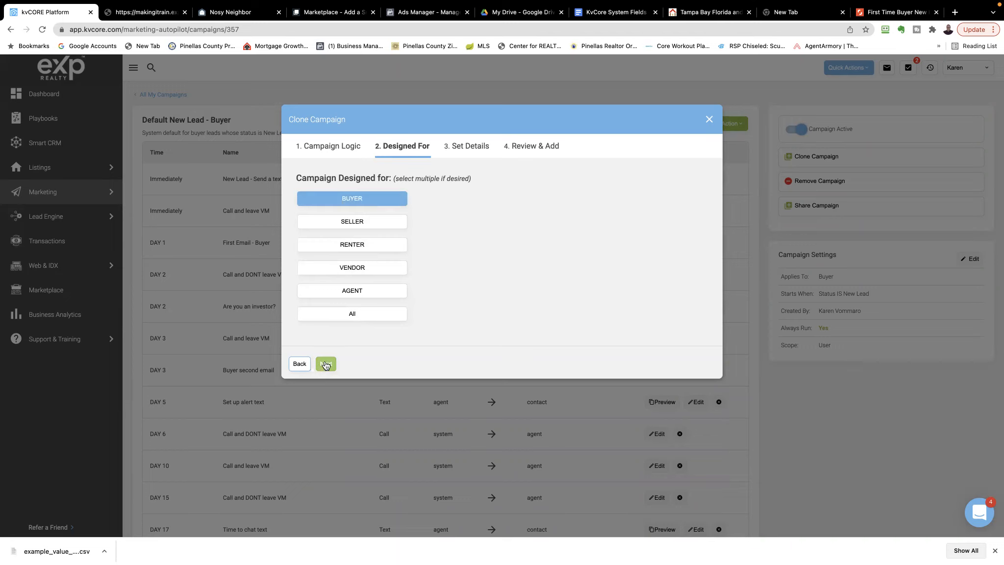
click(326, 364)
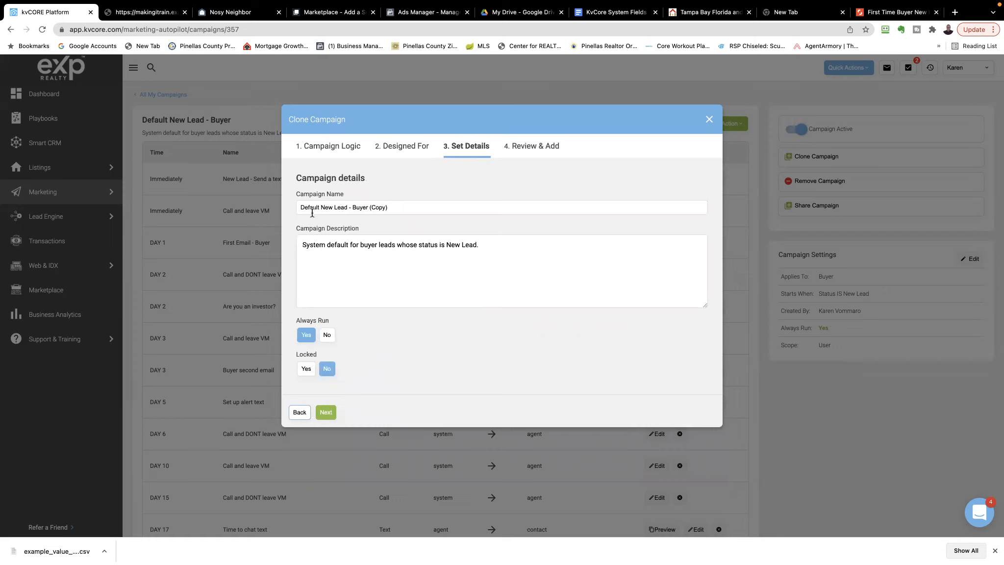
Name the cloned campaign Test Buyer, review its settings and finish creating it
drag(404, 205, 296, 202)
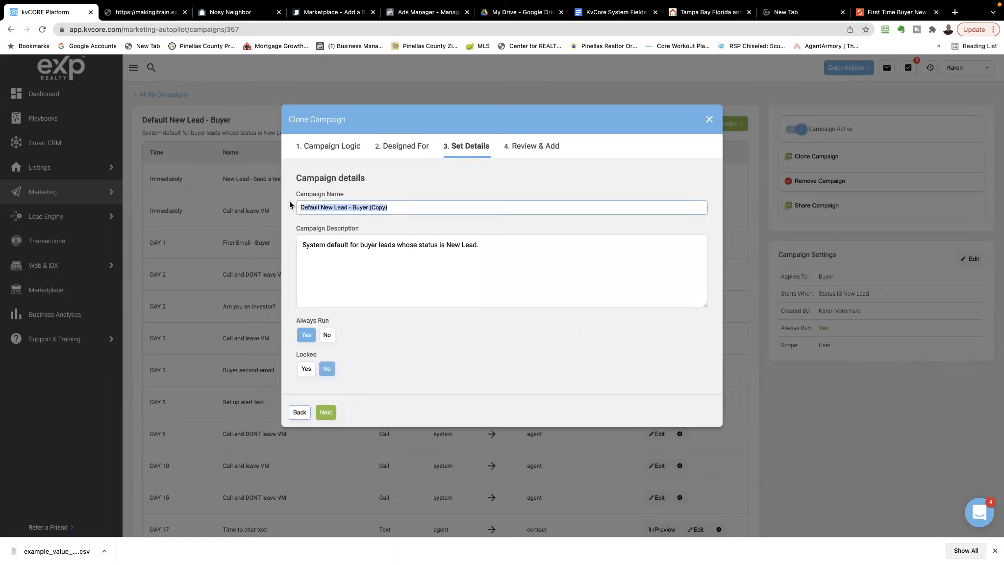
text(Test Buyer)
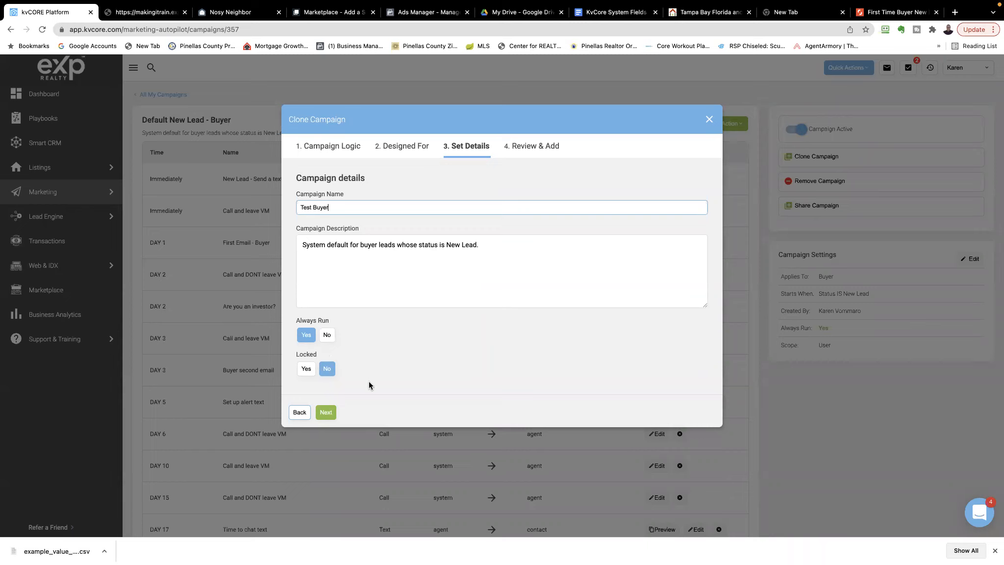
click(331, 416)
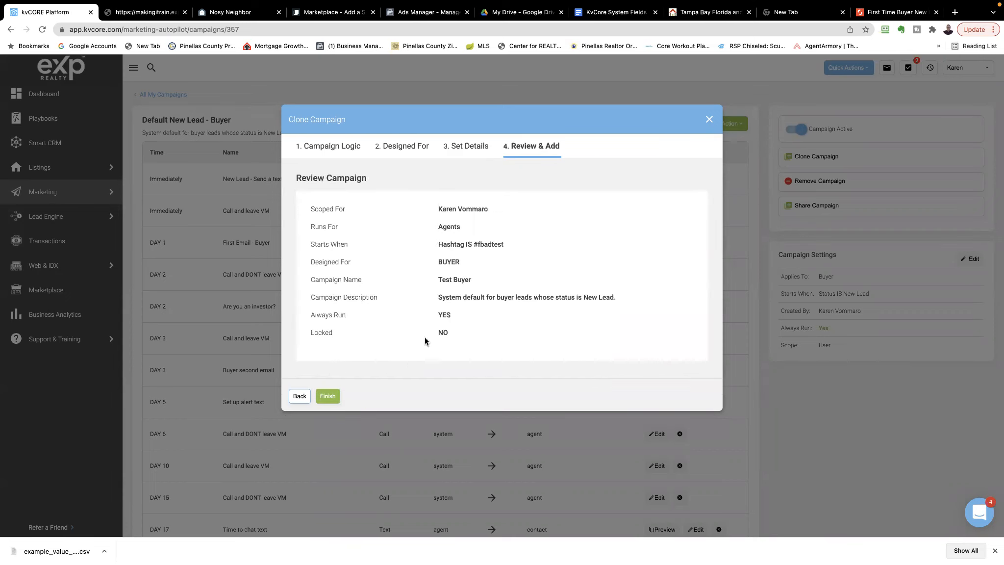
click(332, 395)
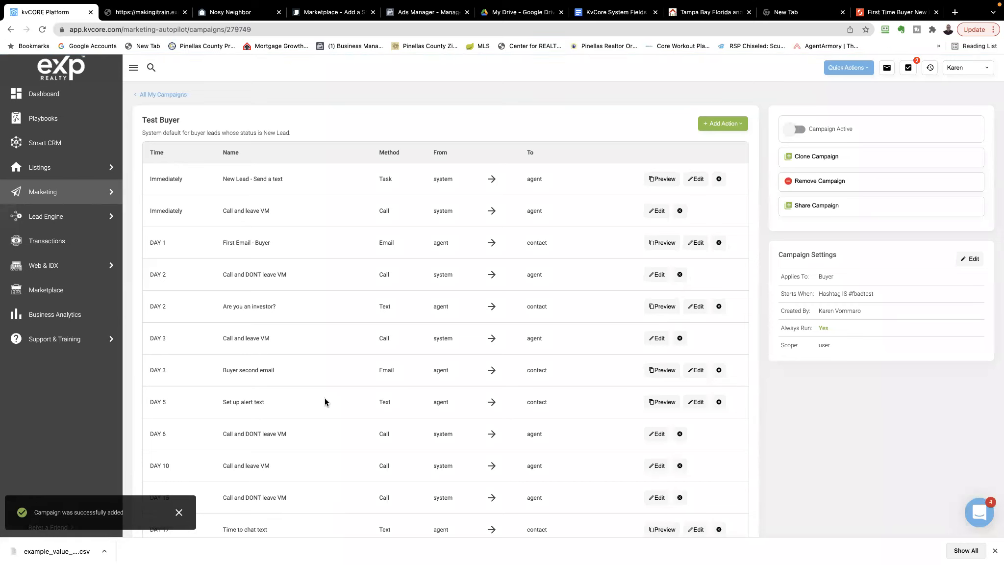
Switch on the Test Buyer campaign in the list of all campaigns, then open its action schedule
click(158, 95)
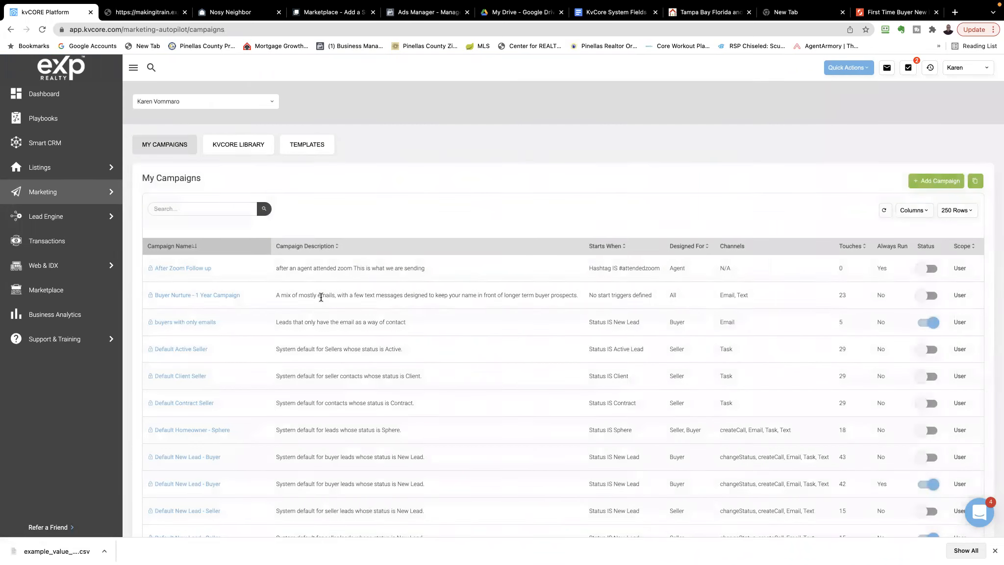
scroll(323, 299, down, 3)
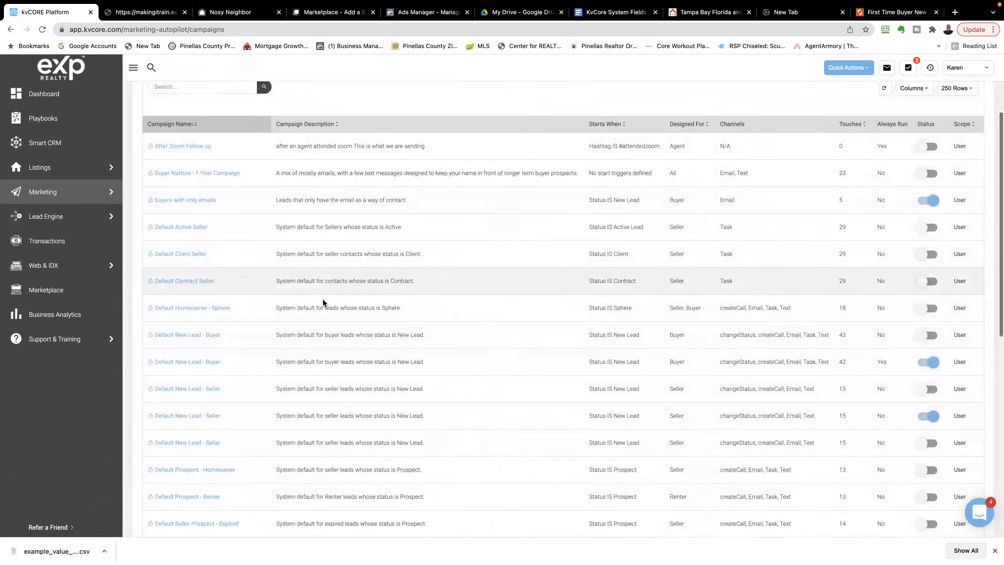
scroll(323, 299, down, 10)
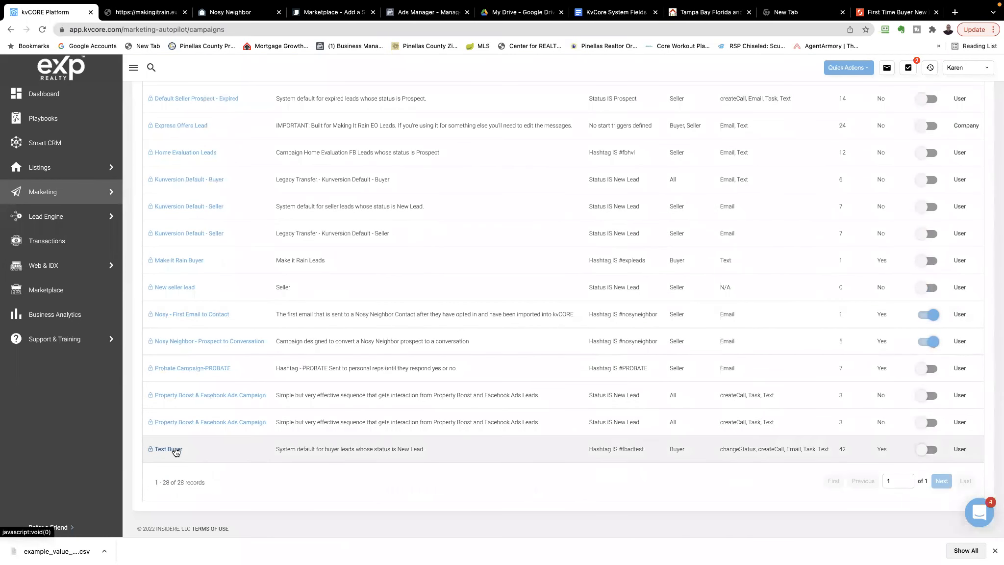
click(934, 454)
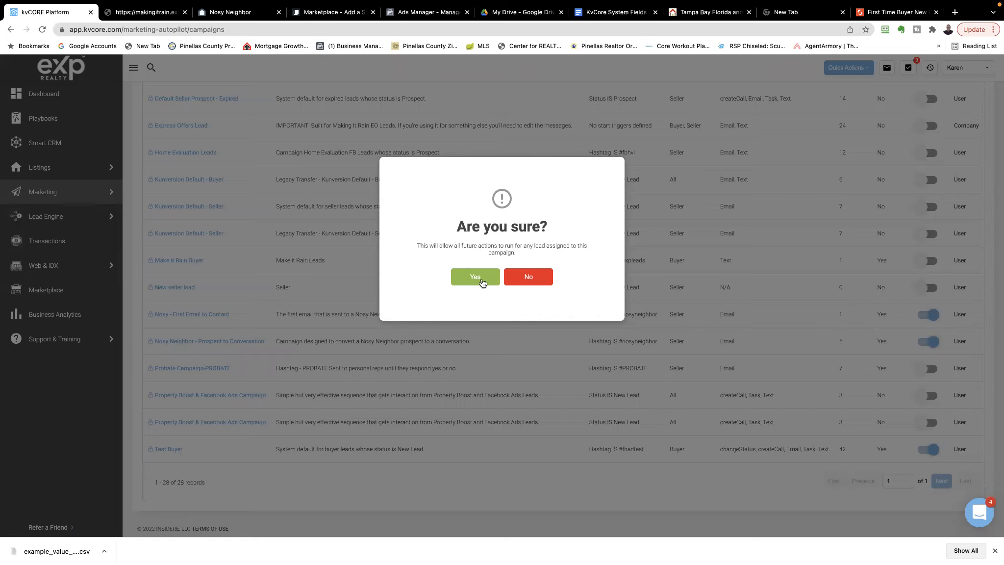
click(476, 277)
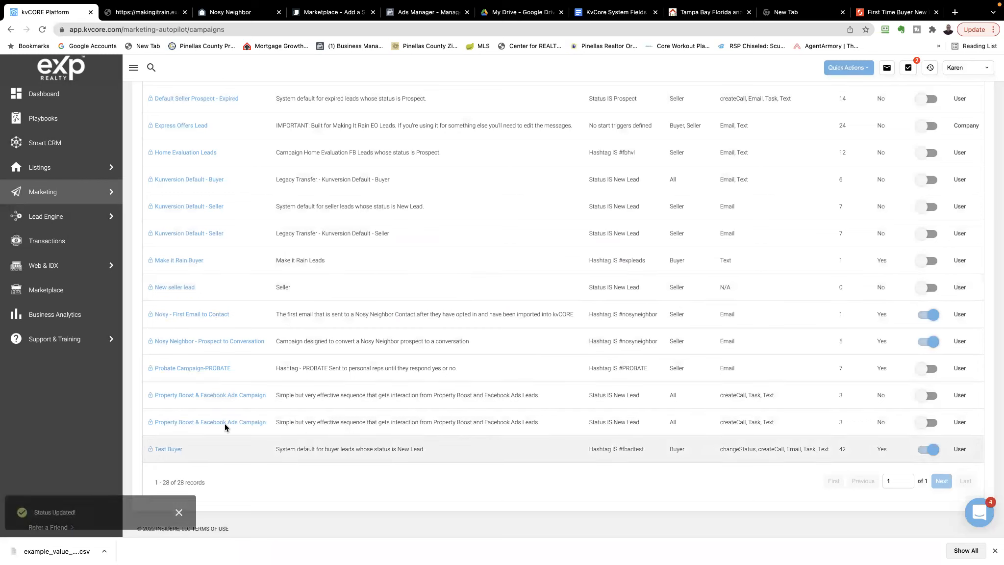
click(170, 449)
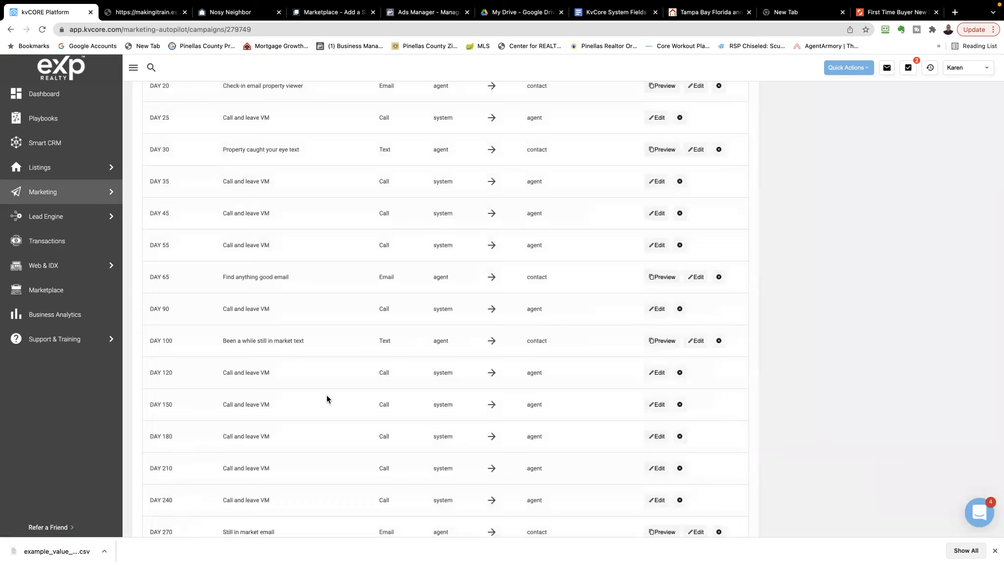
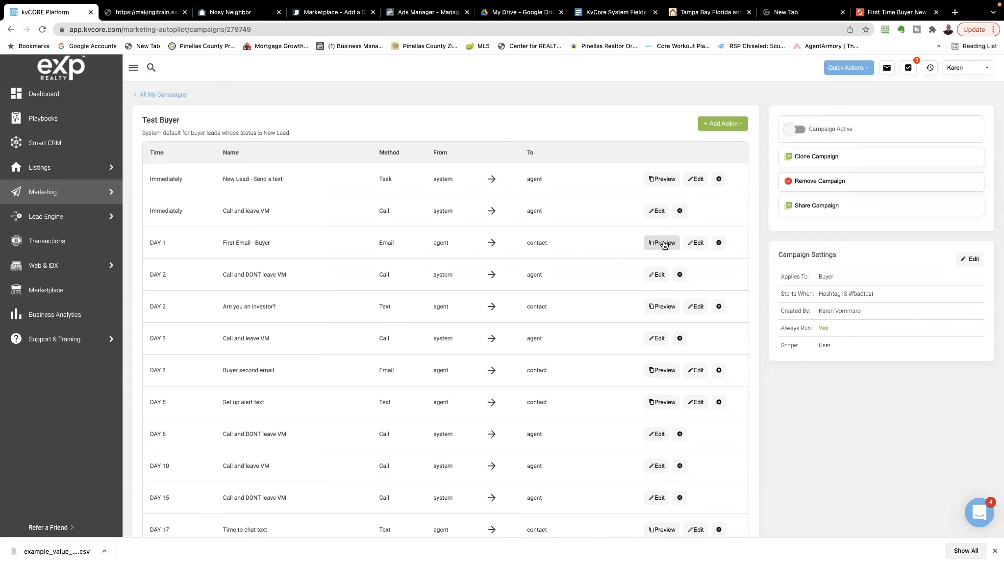
Preview the content of the DAY 1 First Email - Buyer action in the Test Buyer campaign
click(663, 243)
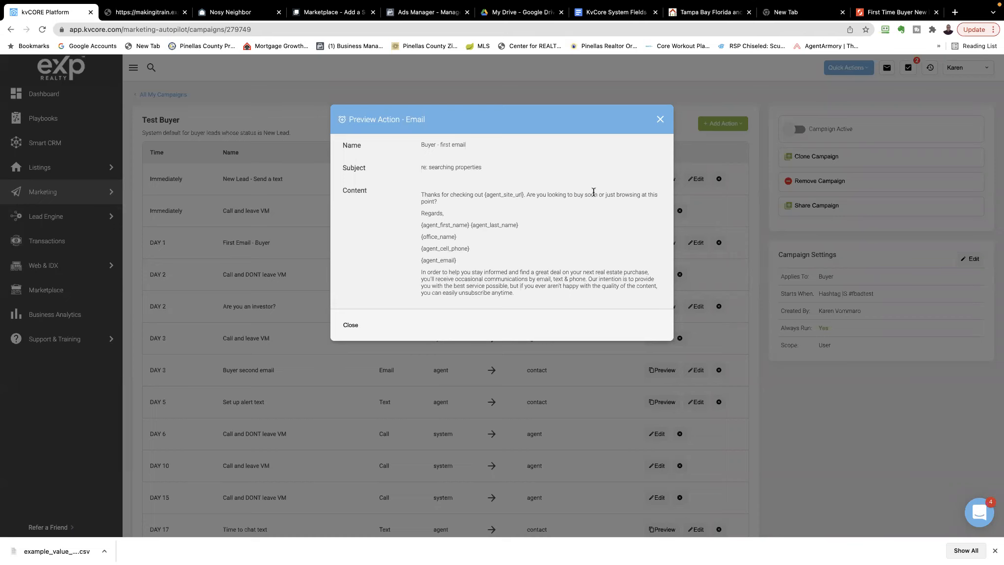
click(660, 120)
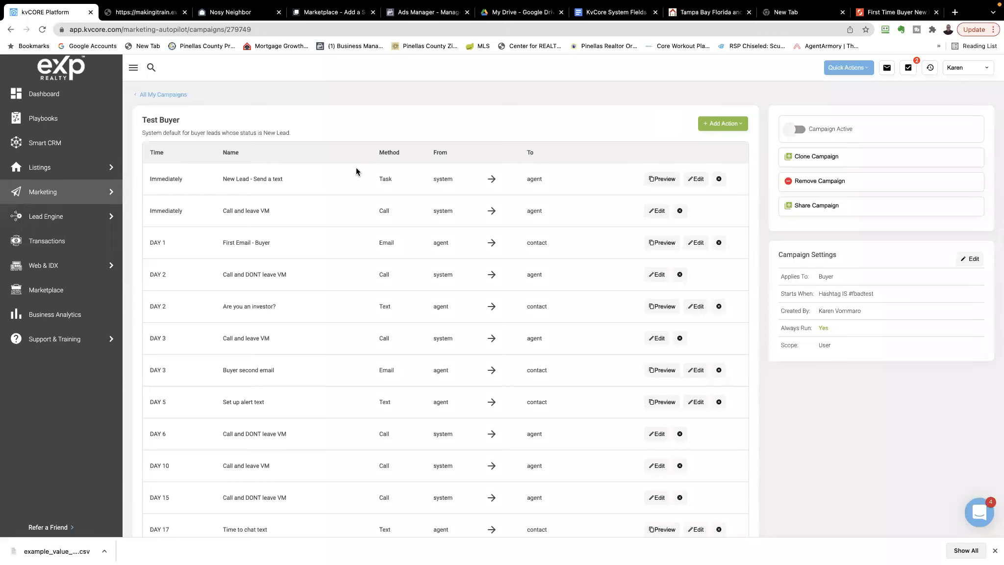
Start adding a text action to the campaign, choose the Buyer - are you an investor template and view its content
mouse_move(448, 1)
click(723, 125)
click(724, 126)
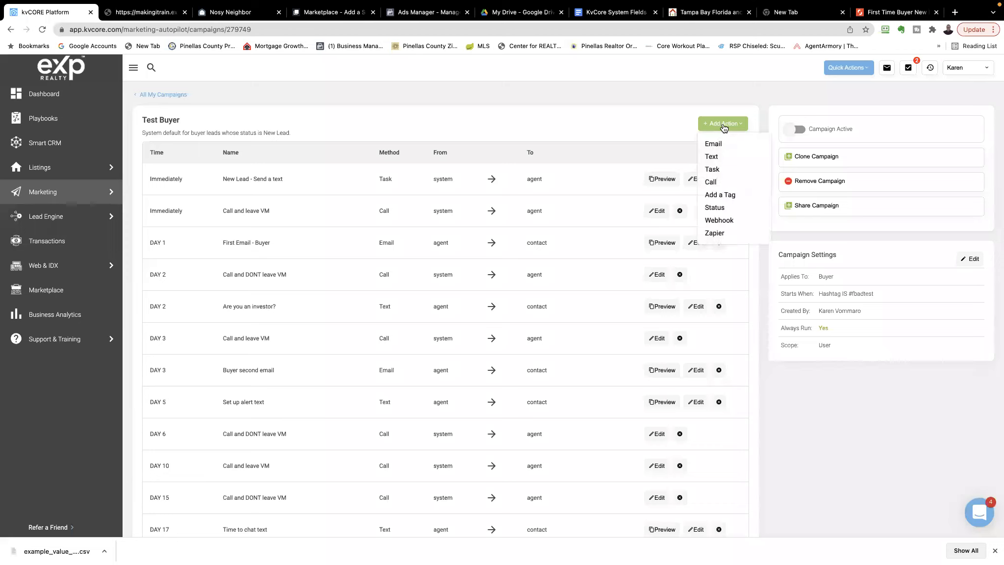
click(712, 157)
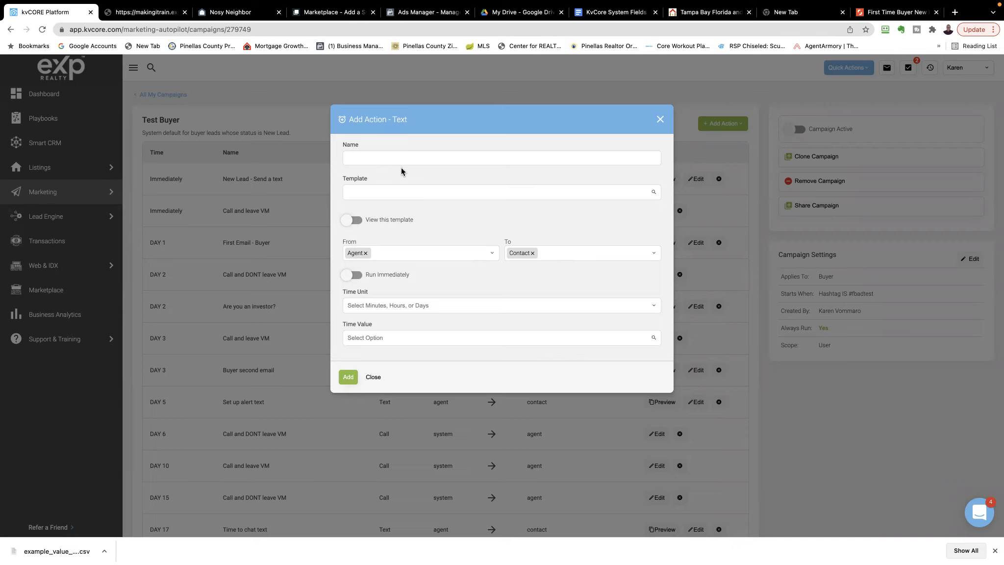
click(400, 192)
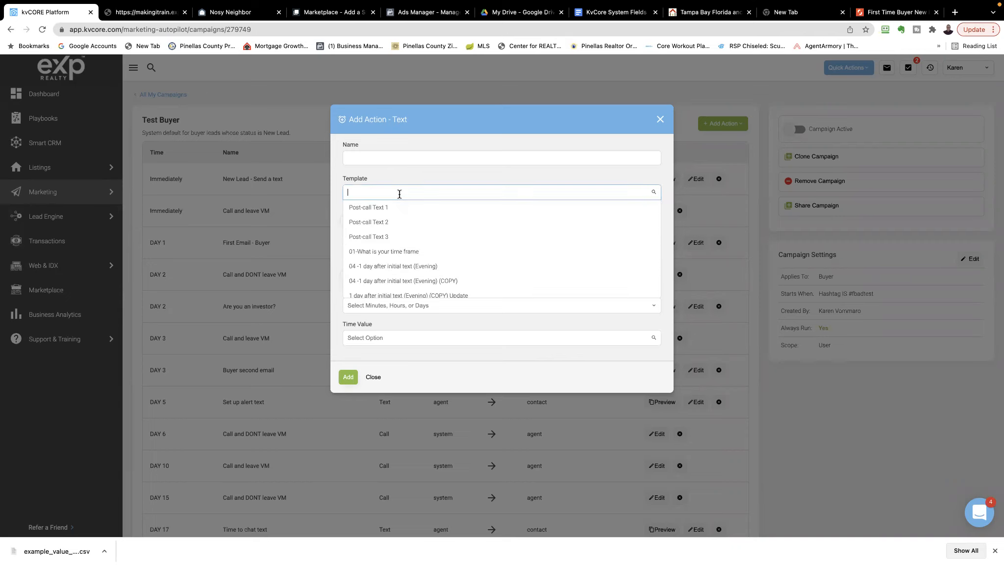
scroll(411, 226, down, 2)
scroll(411, 226, down, 3)
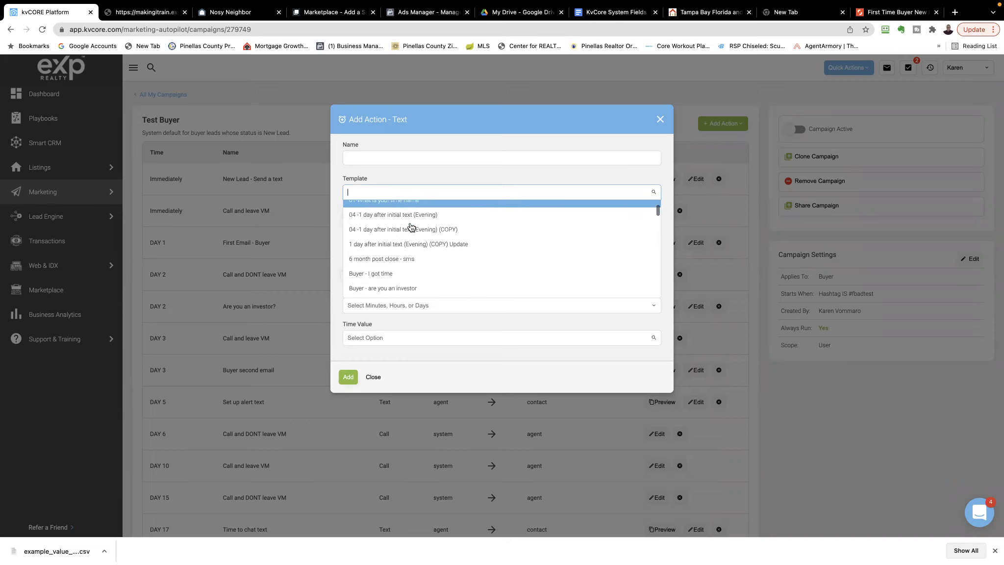
scroll(411, 226, down, 2)
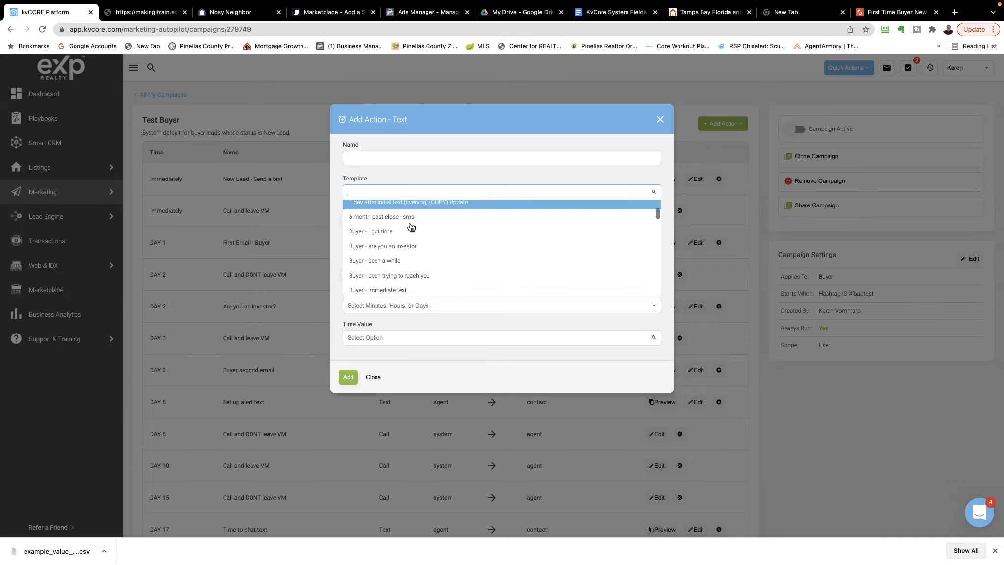
scroll(411, 227, down, 1)
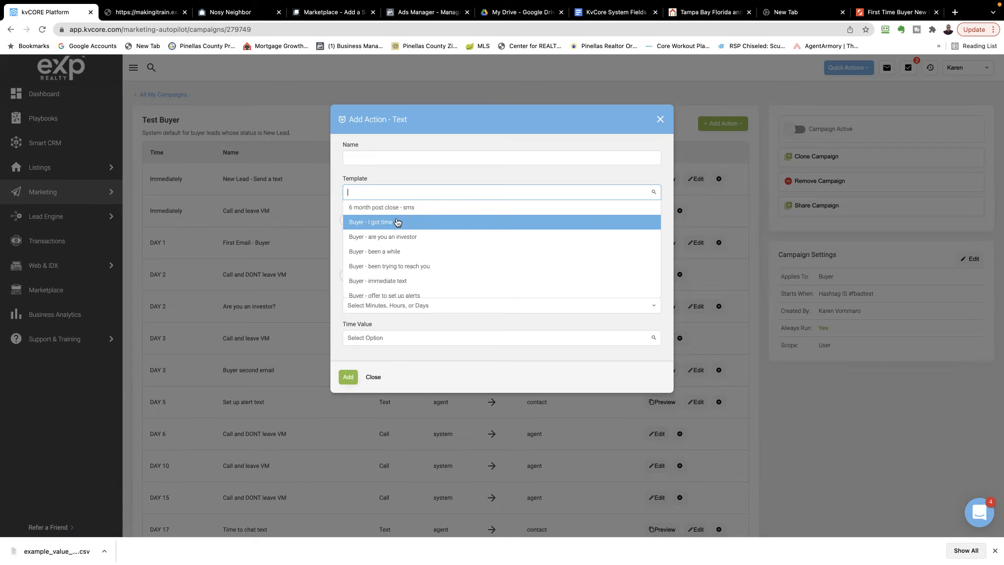
scroll(389, 224, up, 1)
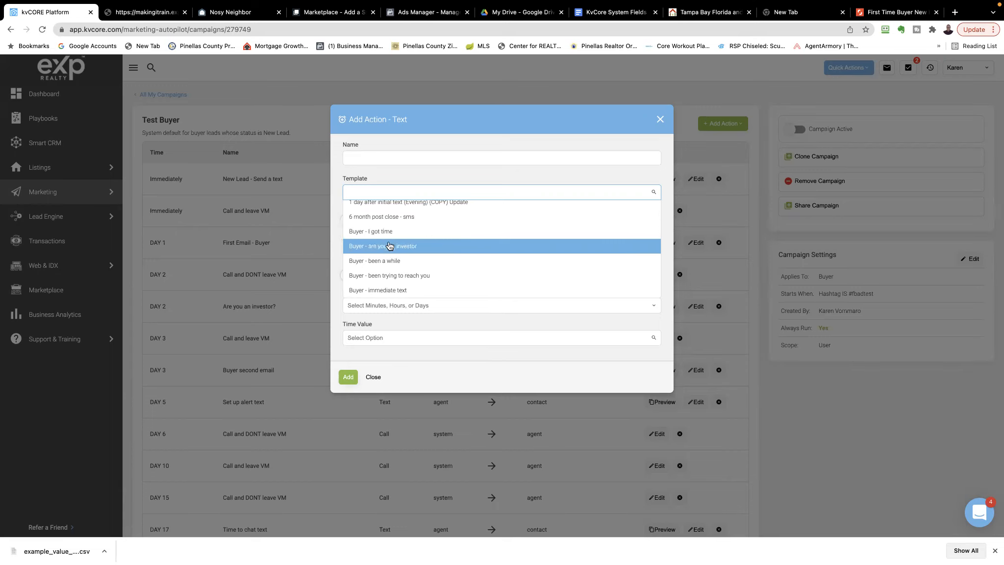
click(389, 245)
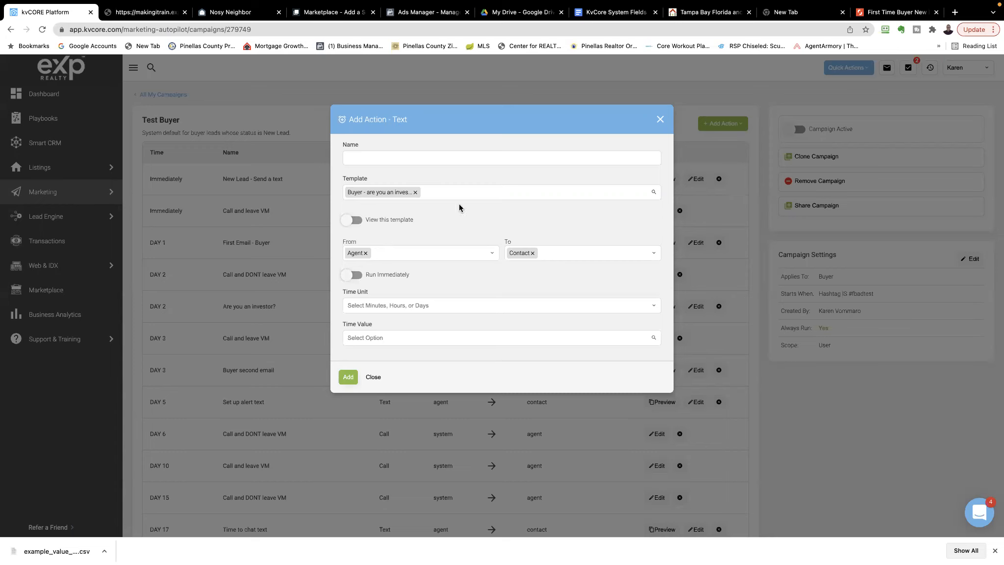
click(354, 220)
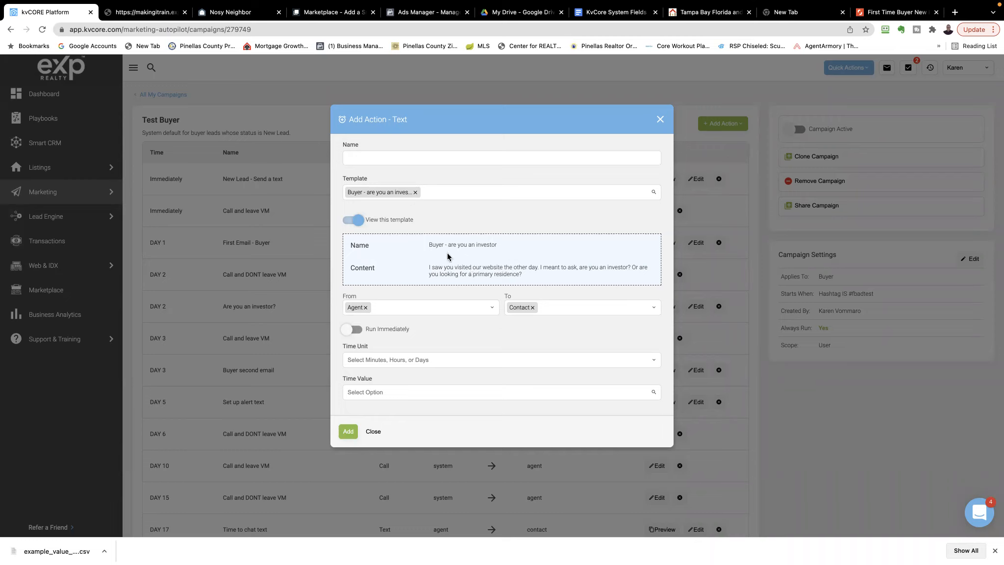
click(352, 220)
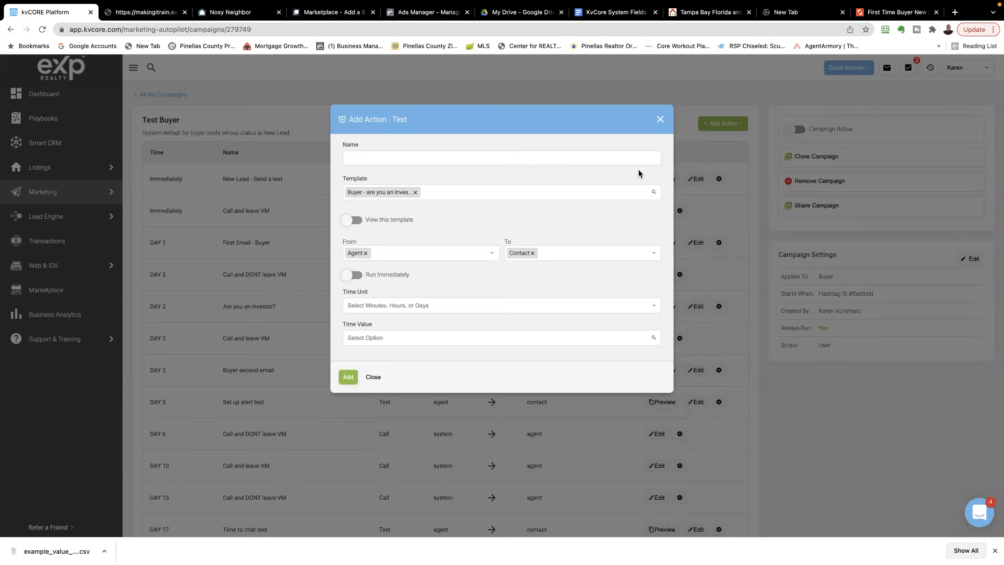
Remove the chosen template and close the new text action without adding it
click(415, 193)
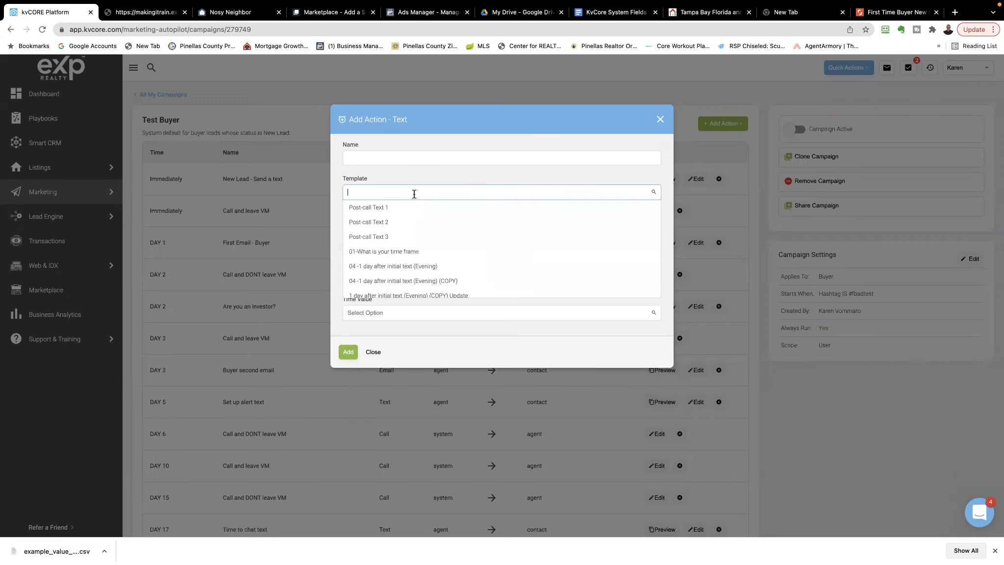
click(469, 174)
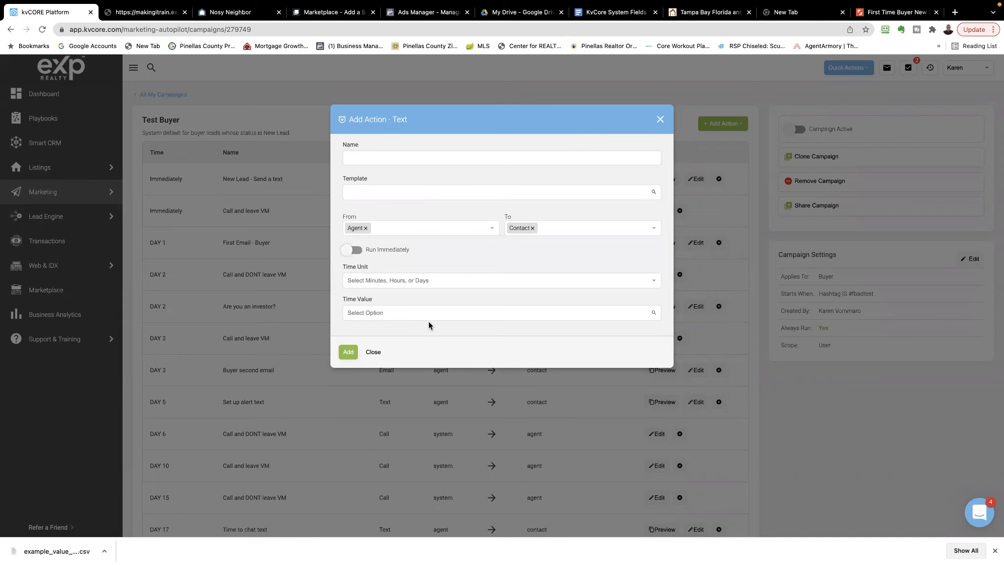
click(369, 352)
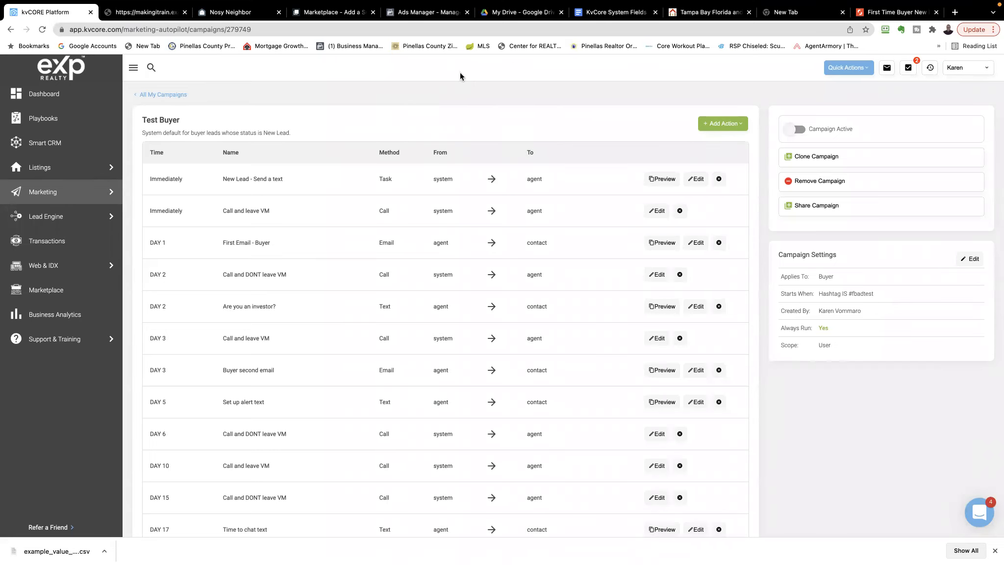
Return to all campaigns, open the templates and look through the email templates
click(157, 94)
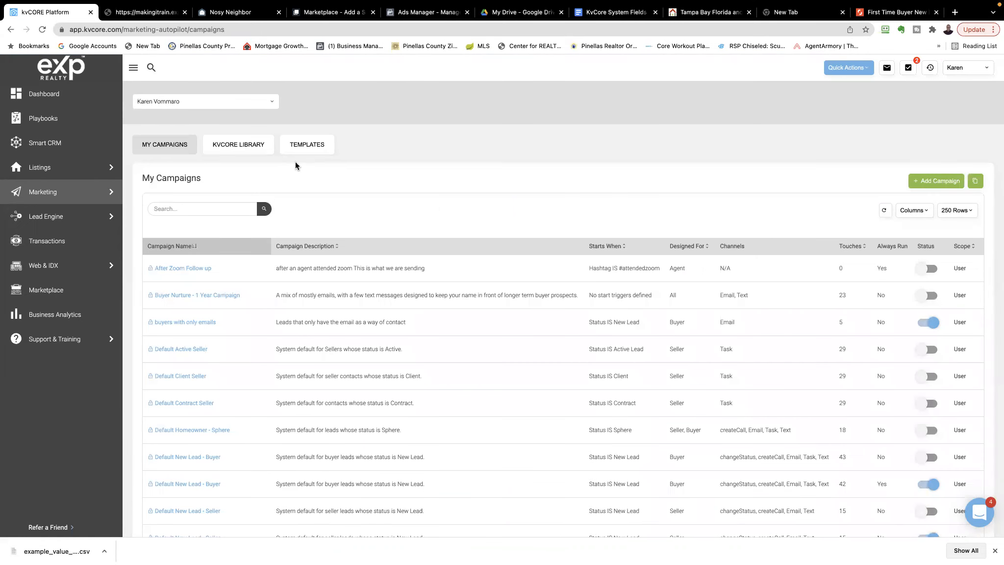
click(306, 148)
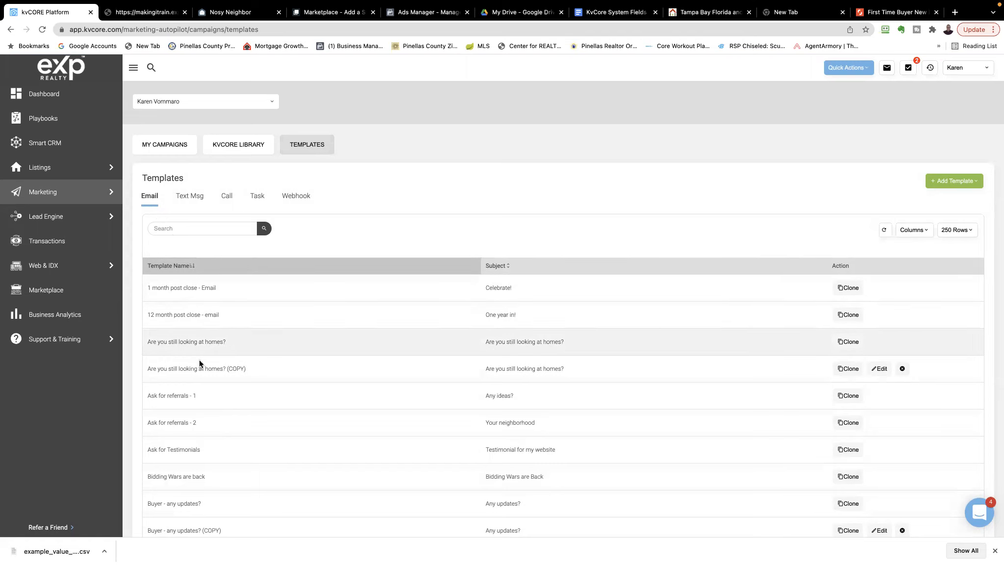
scroll(201, 362, down, 2)
scroll(201, 362, down, 15)
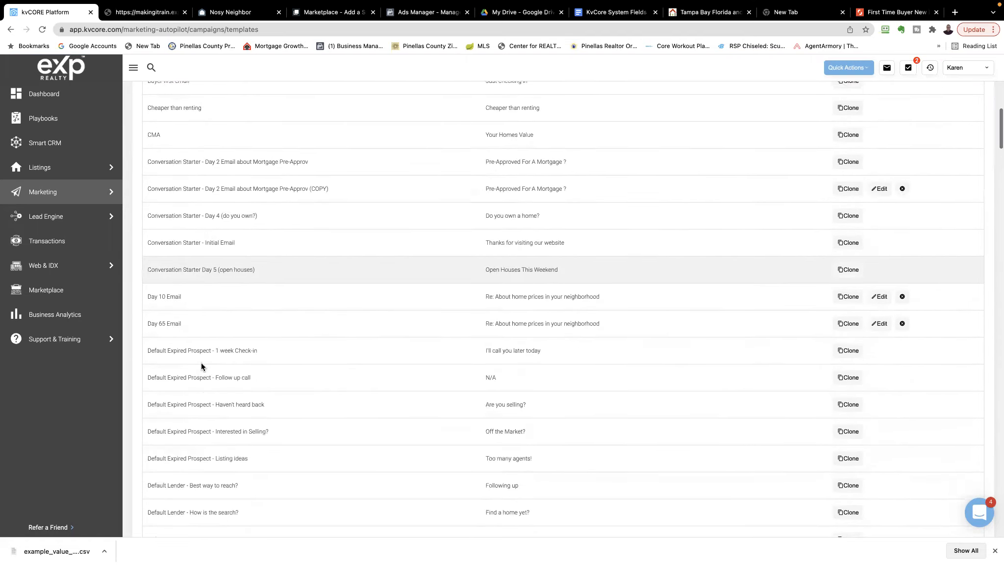
scroll(201, 362, up, 17)
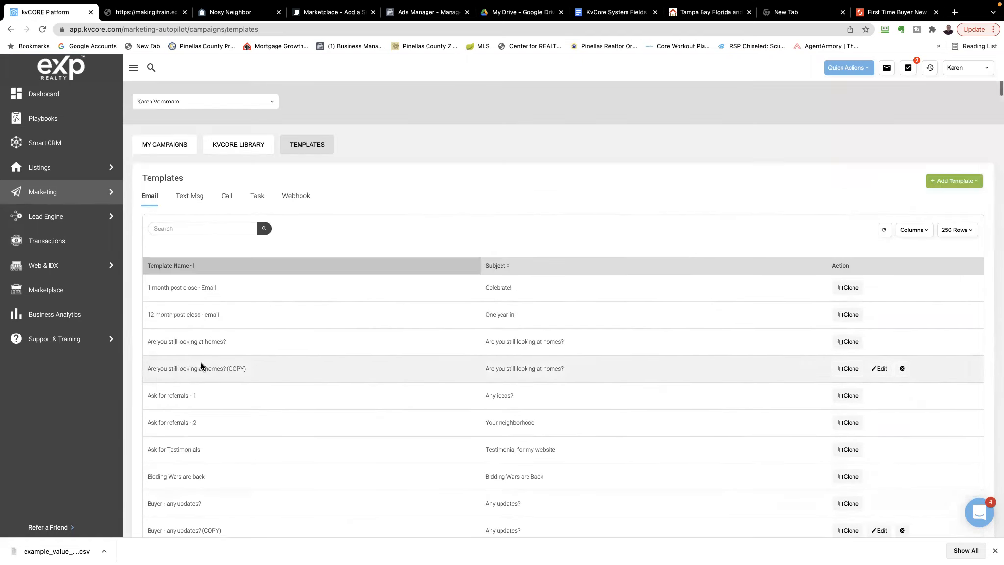
Browse the text message, call and task templates, ending back at the email templates
click(188, 198)
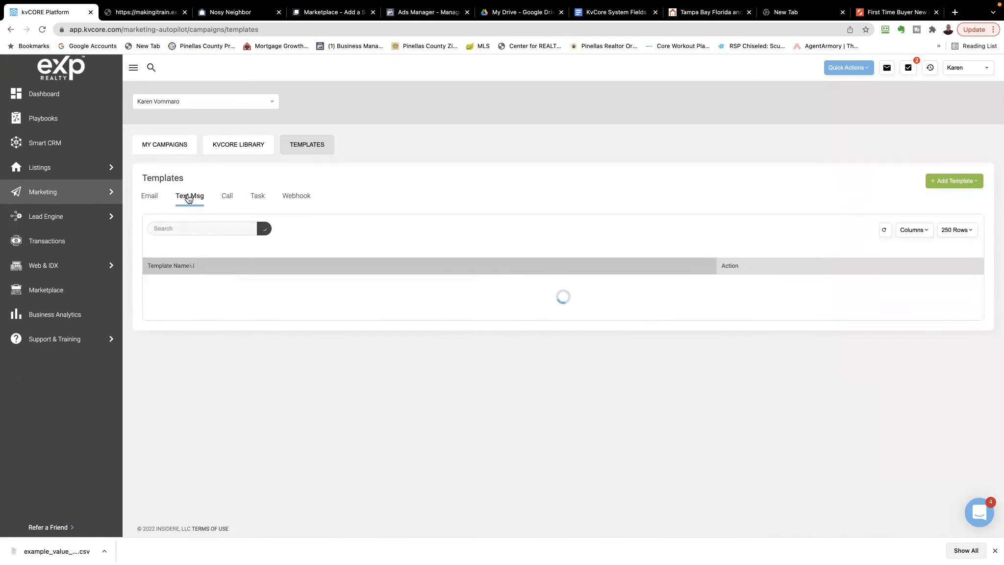
scroll(289, 360, down, 1)
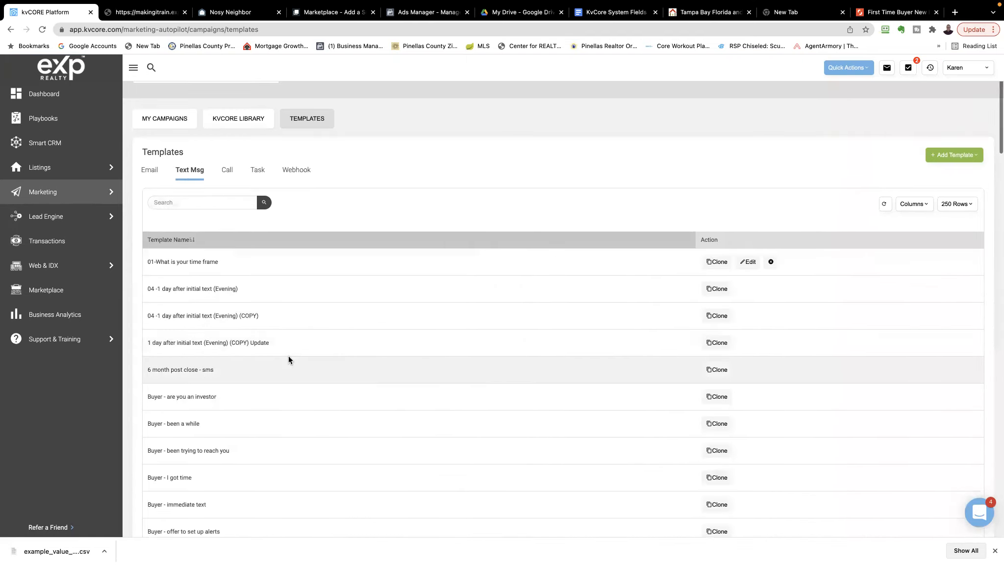
scroll(289, 356, down, 6)
scroll(289, 356, up, 7)
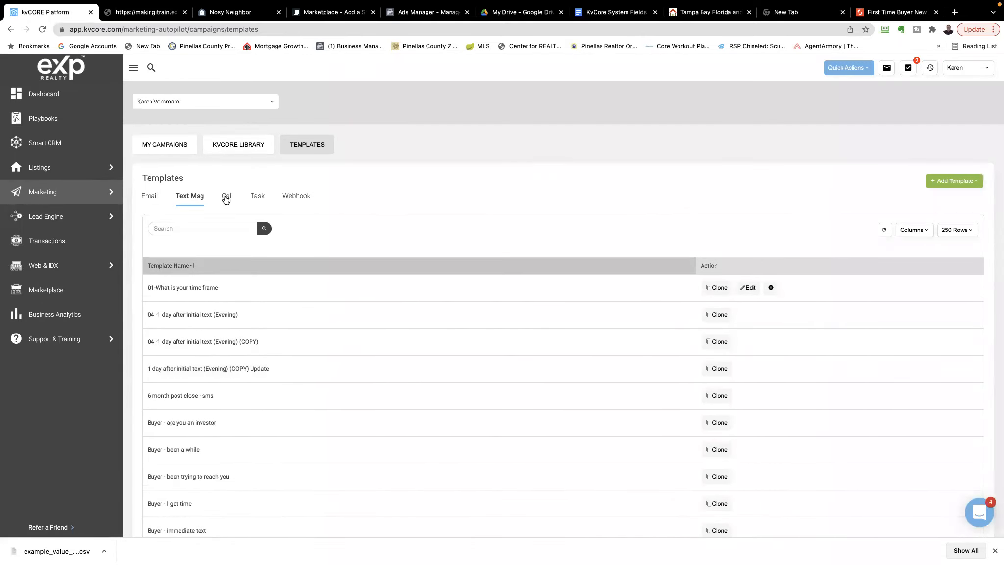
click(226, 198)
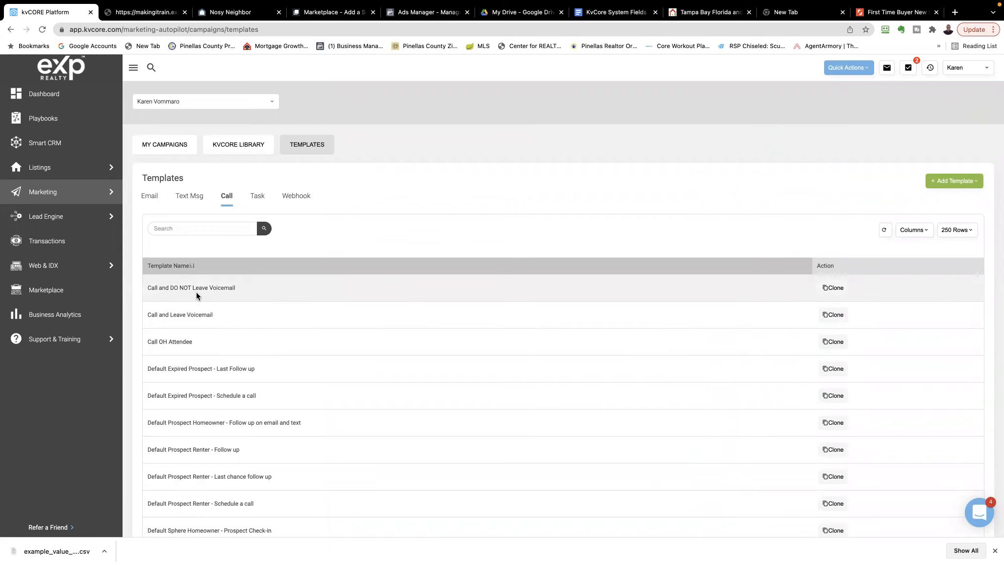
click(258, 197)
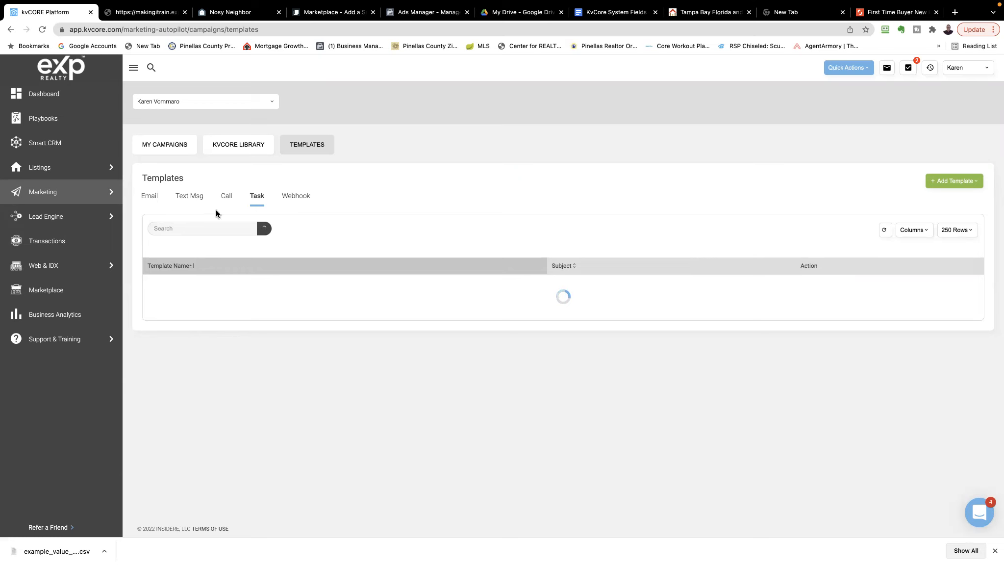
click(152, 199)
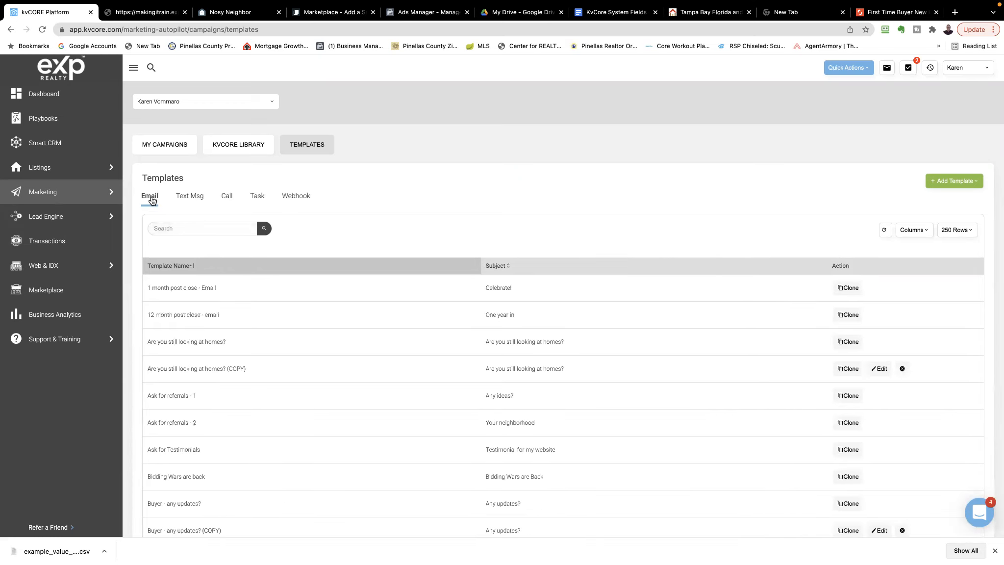
Start a new text message template and name it 01-What is your time frame for purchasing
click(189, 198)
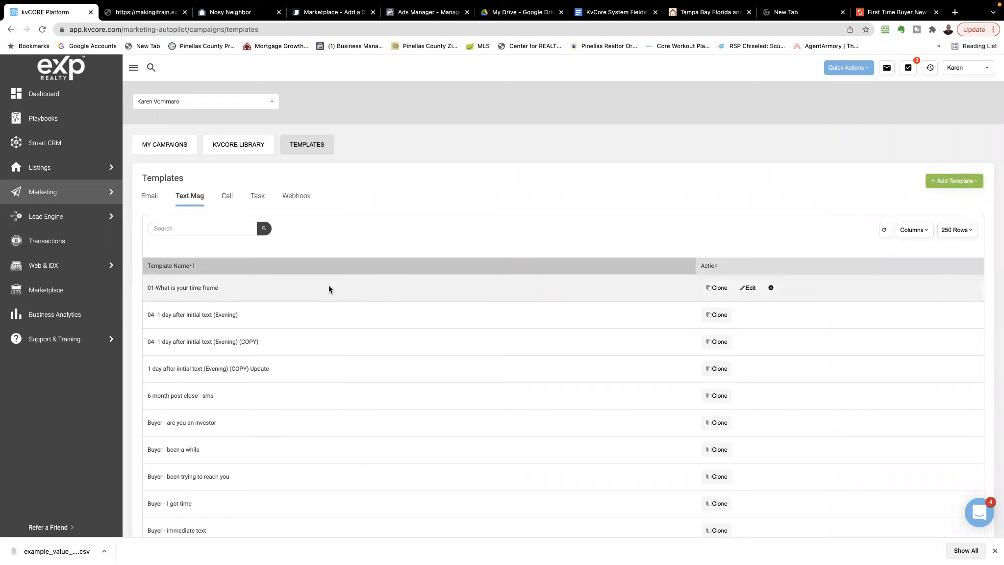
click(954, 184)
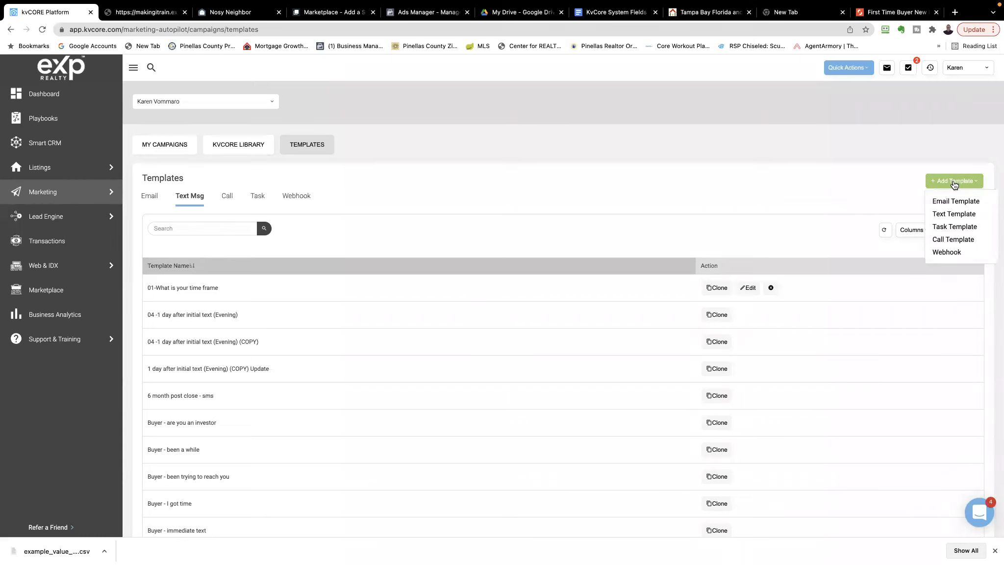
click(948, 216)
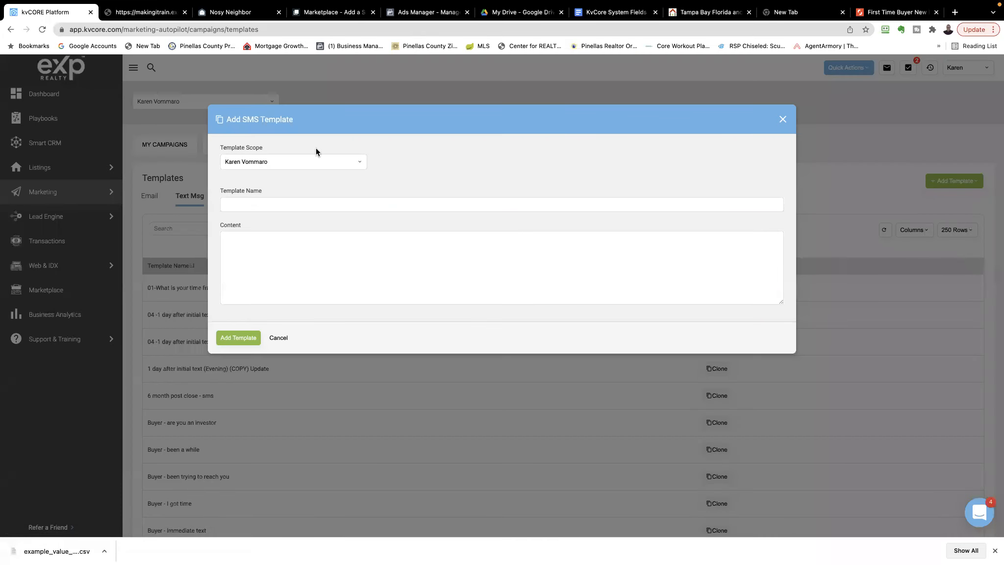
click(276, 206)
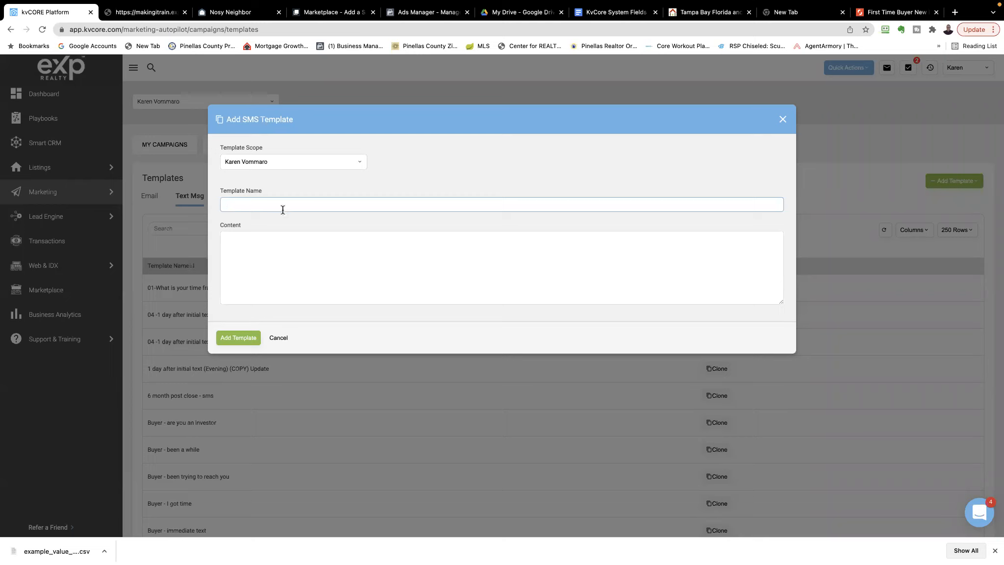
text(01)
key(BackSpace)
text(What)
key(BackSpace)
key(BackSpace)
key(BackSpace)
key(BackSpace)
text(1-What is your time frame for purchasing)
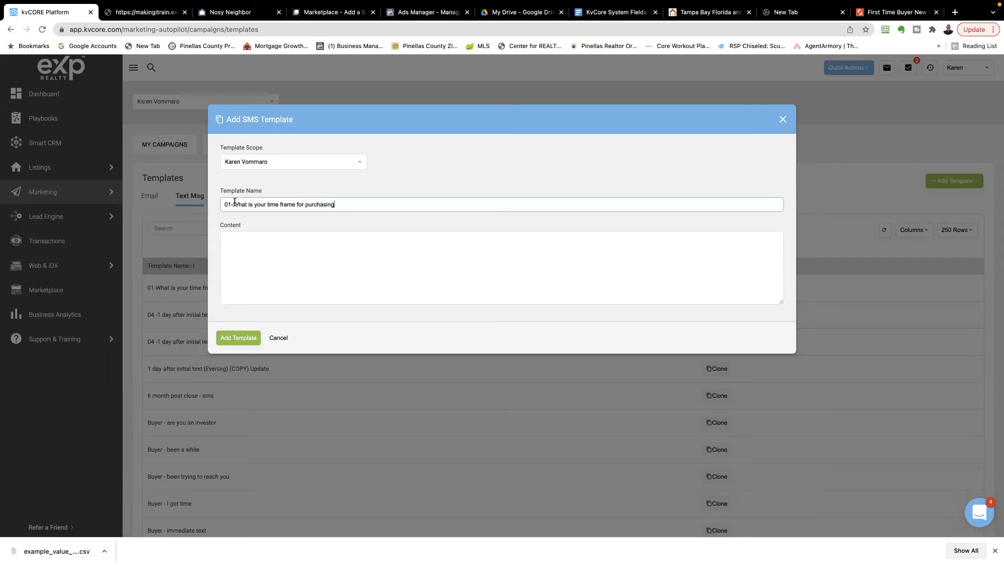
Copy the question from the template name into the content so it reads What is your time frame for purchasing?
click(247, 239)
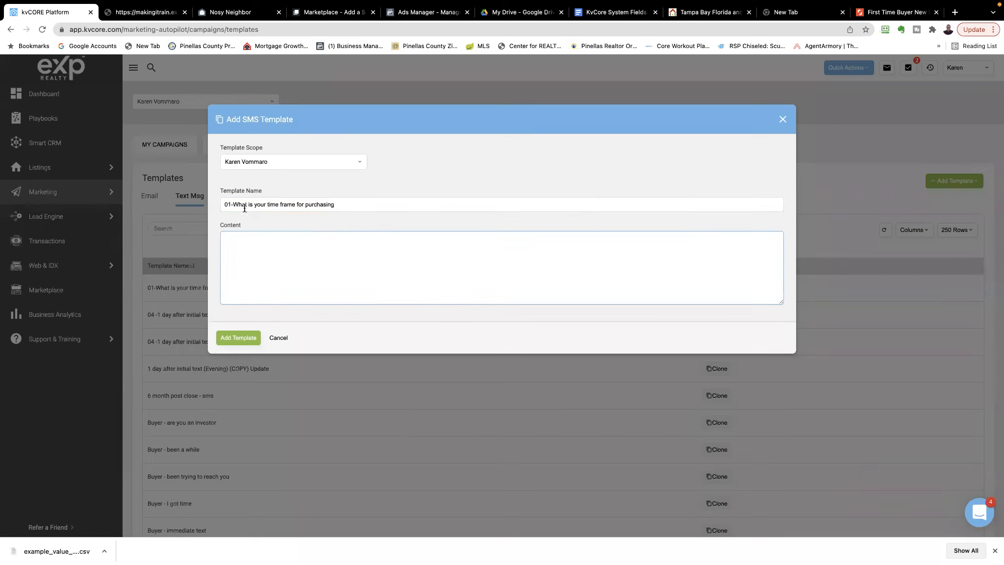
drag(233, 205, 338, 206)
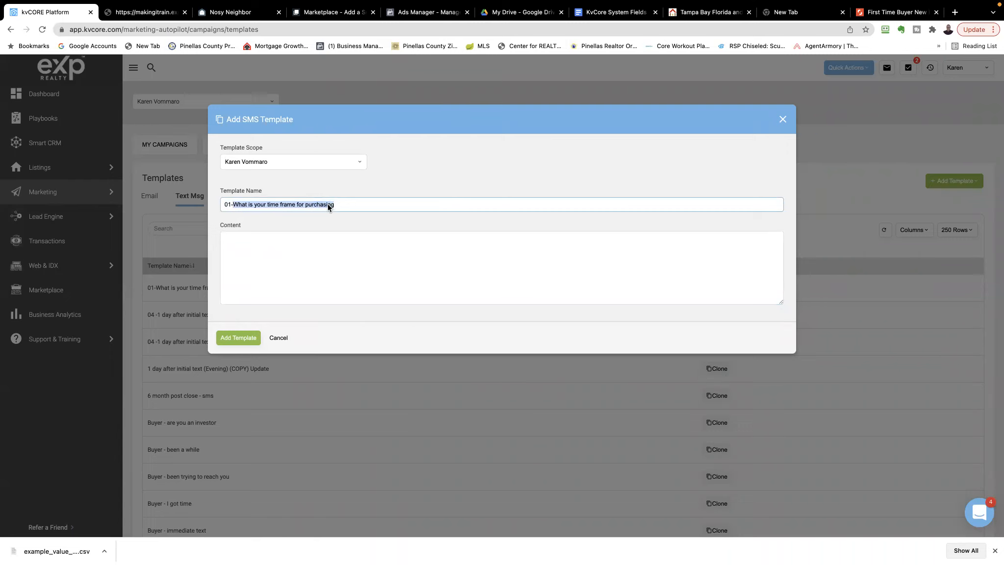
right_click(328, 205)
click(343, 281)
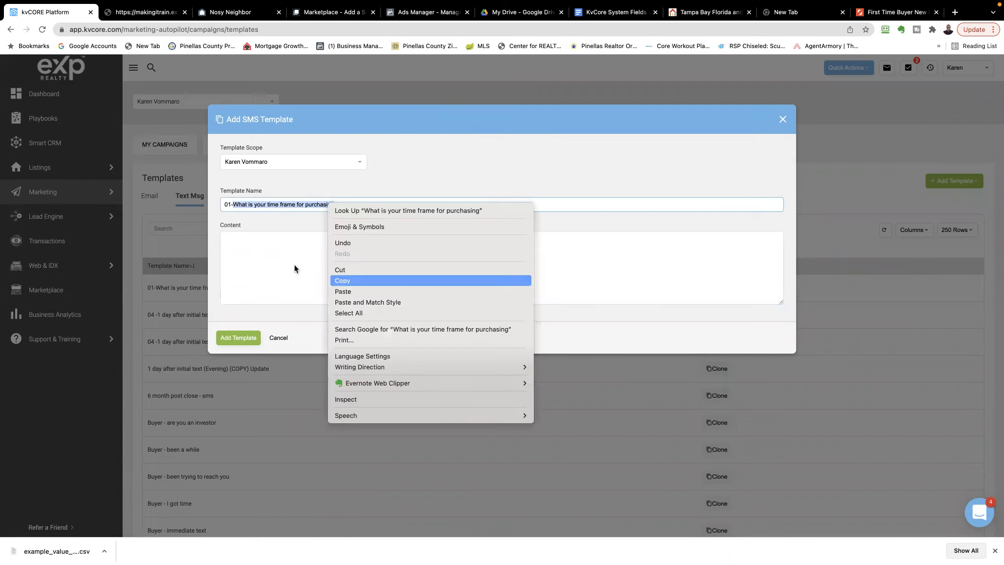
click(235, 239)
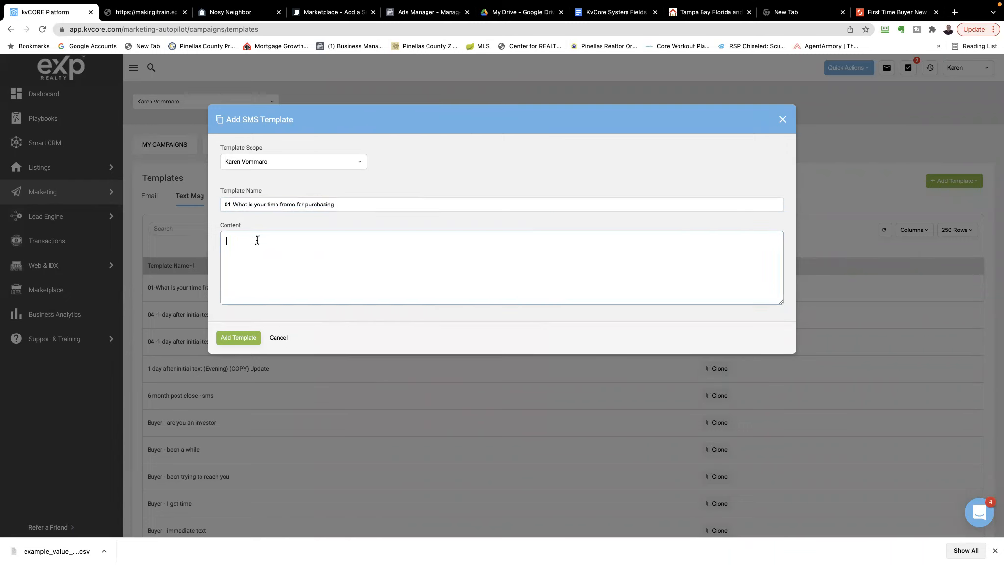
key(super+v)
text(?)
Put Hello before the question in the message content and copy {first_name} from the KvCore System Fields document
click(227, 241)
text(Hello)
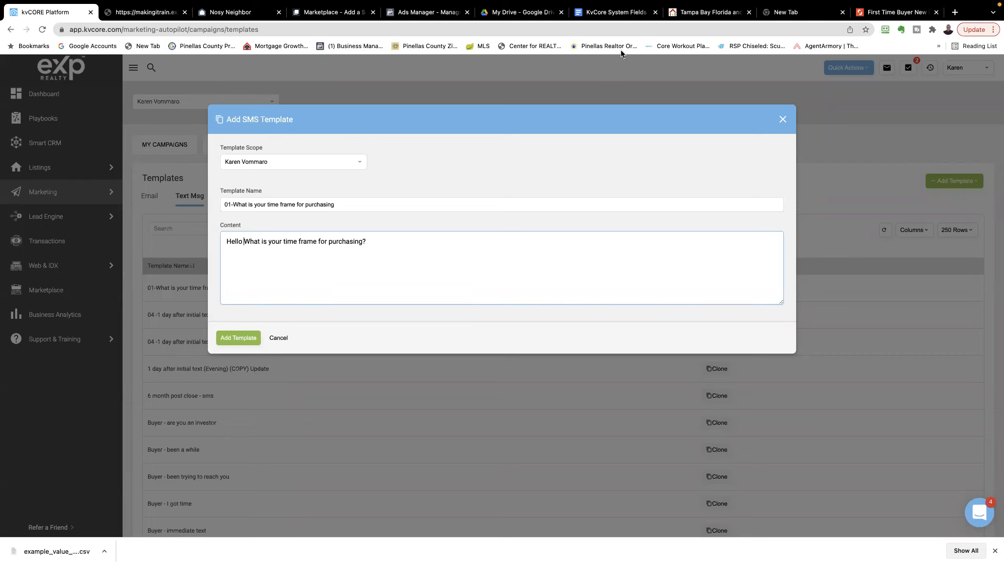
click(605, 18)
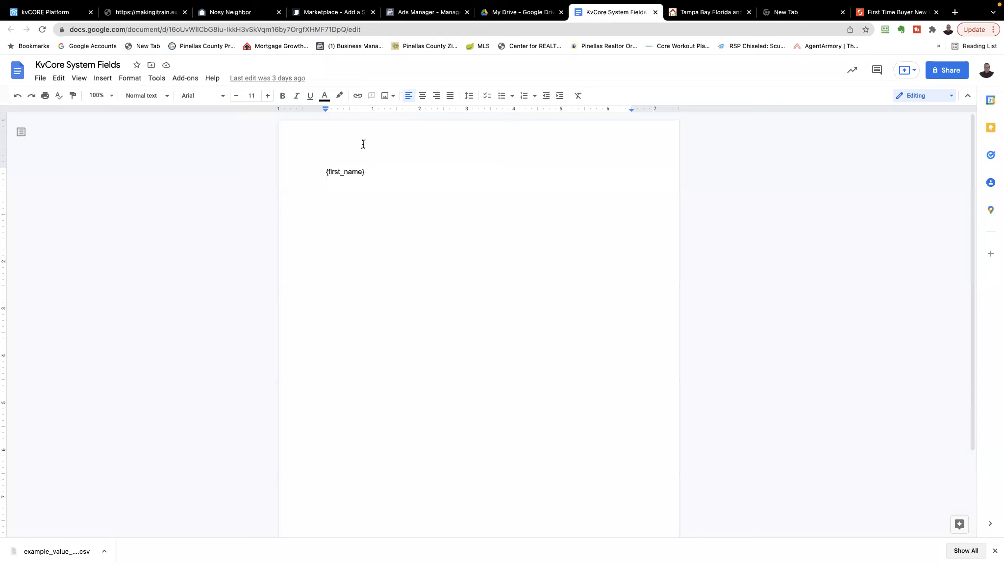
drag(326, 172, 361, 171)
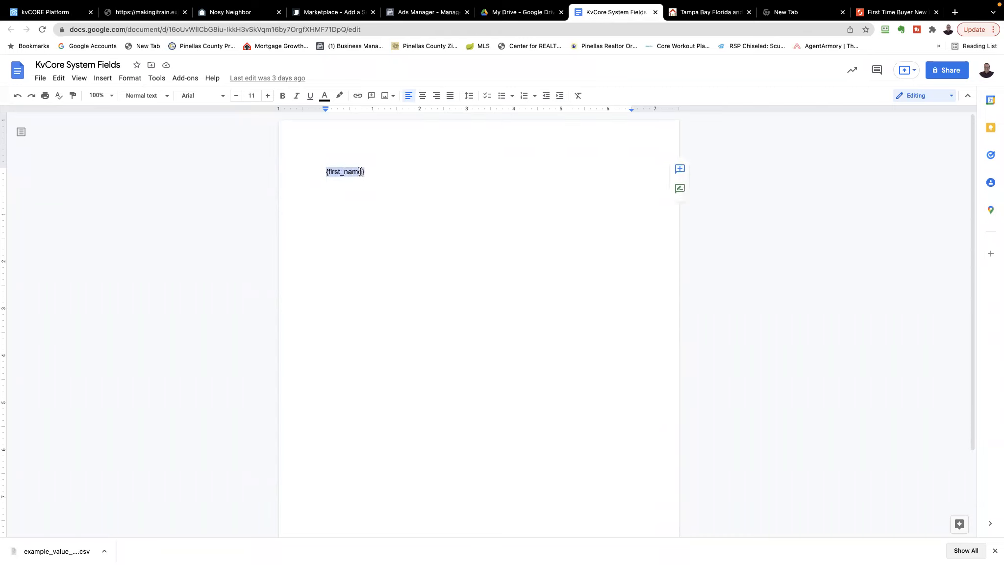
right_click(361, 172)
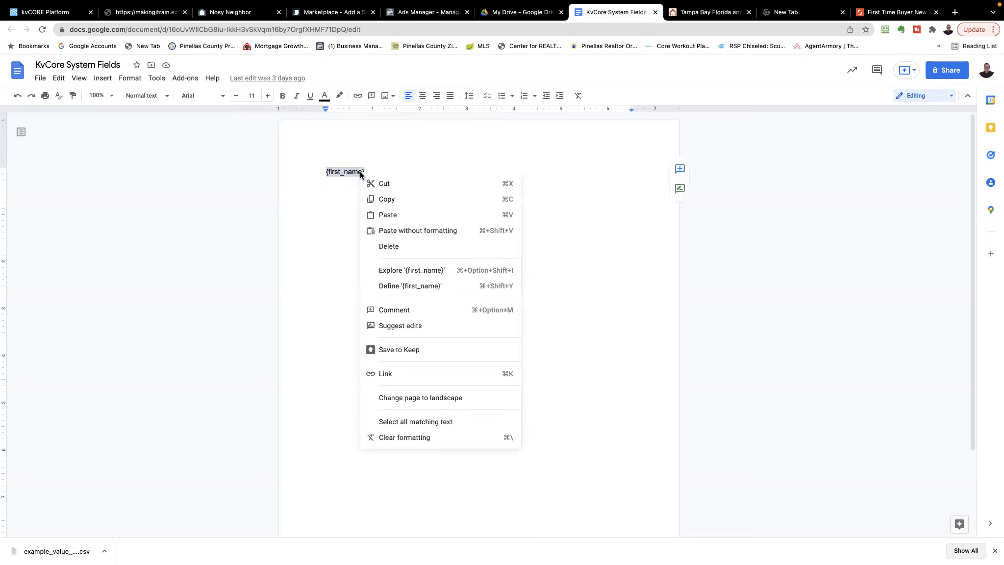
click(384, 196)
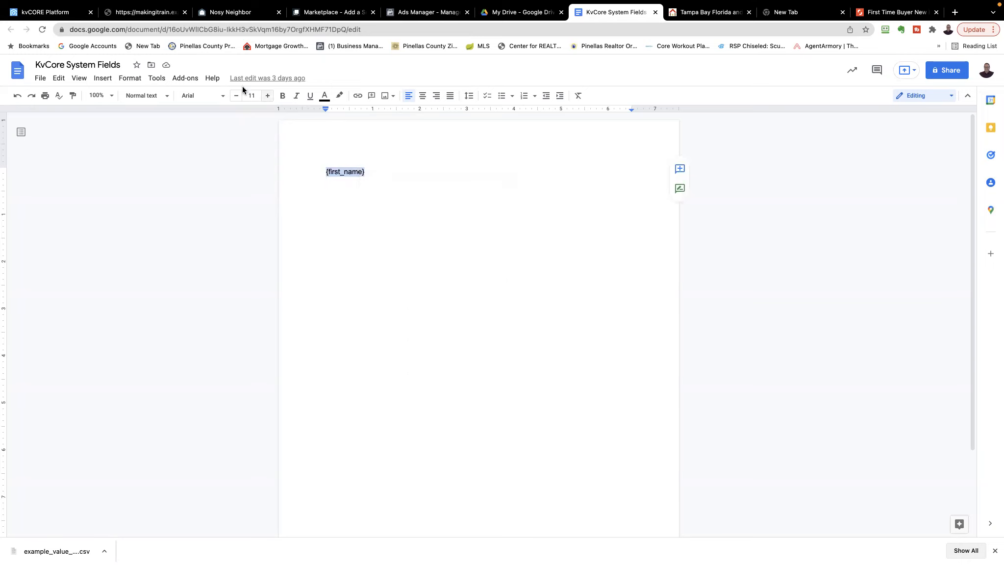
Switch back to kvCORE, insert {first_name} and a comma after Hello, and discard the new text message template
click(51, 14)
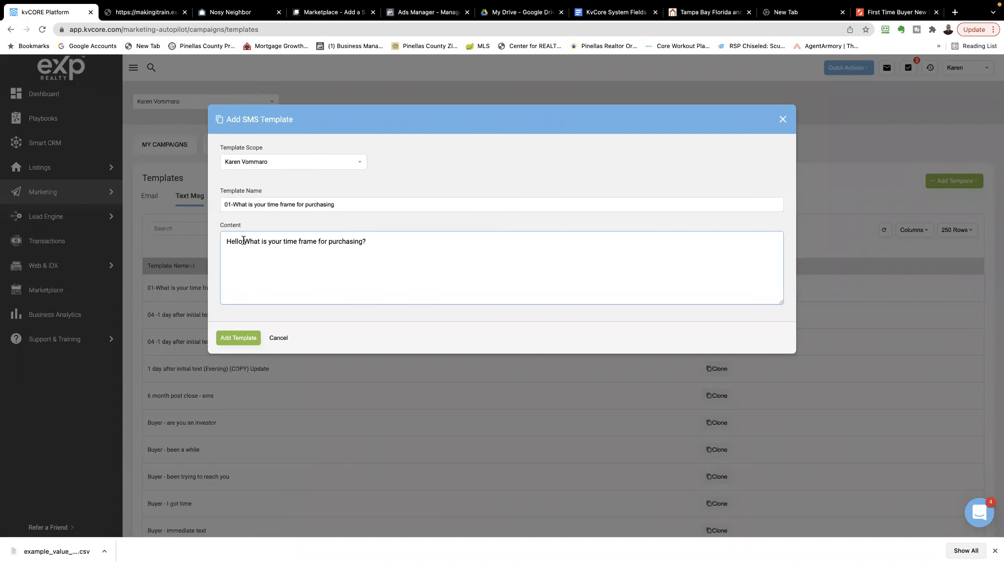
key(super+v)
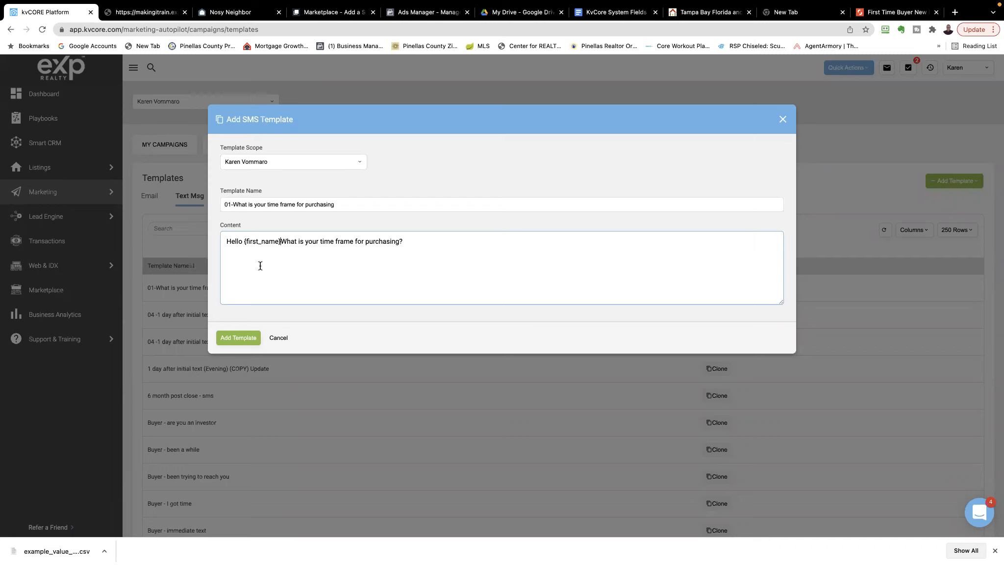
text(,)
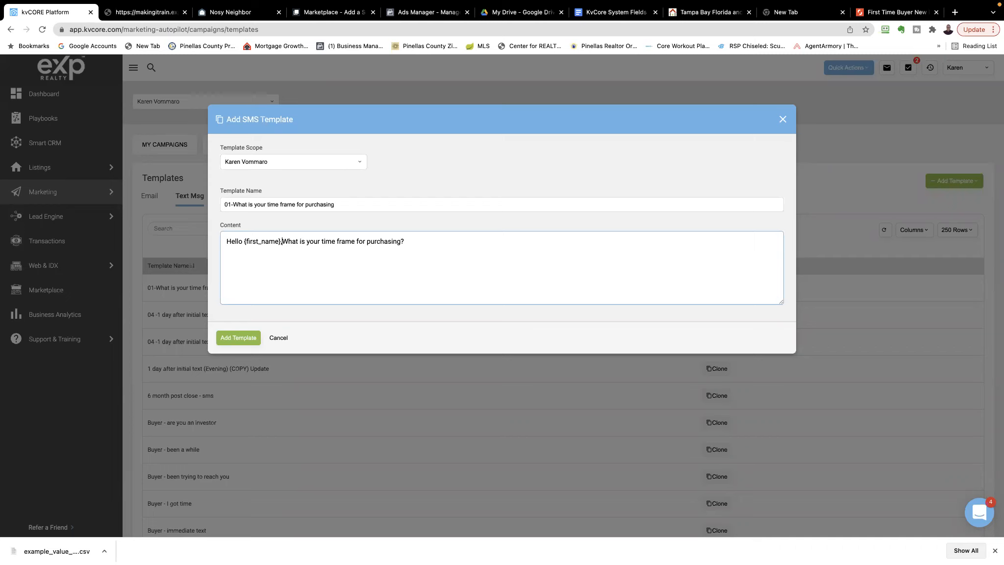
click(283, 242)
click(277, 338)
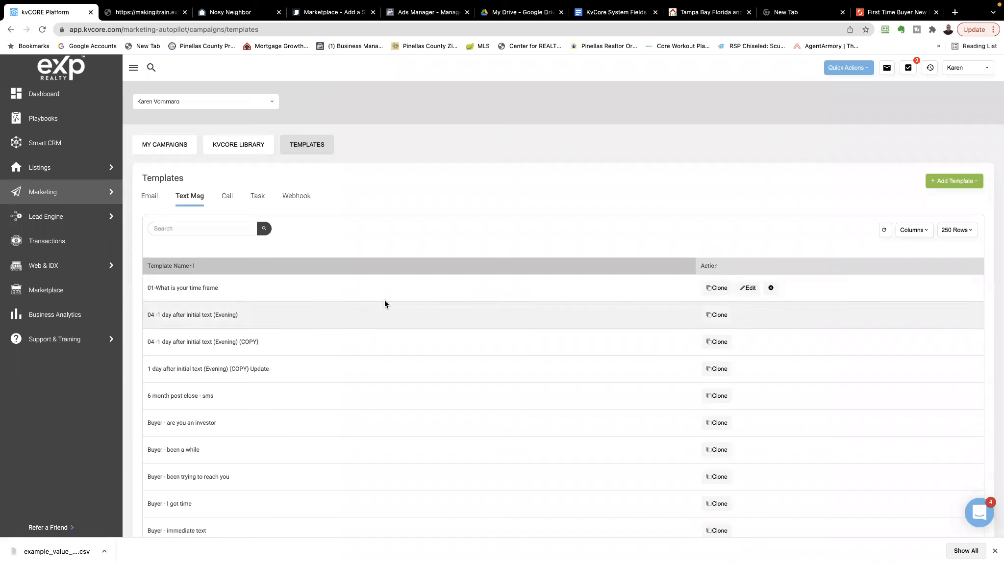
View the content of the existing 01-What is your time frame template and look through the text message template list
click(749, 288)
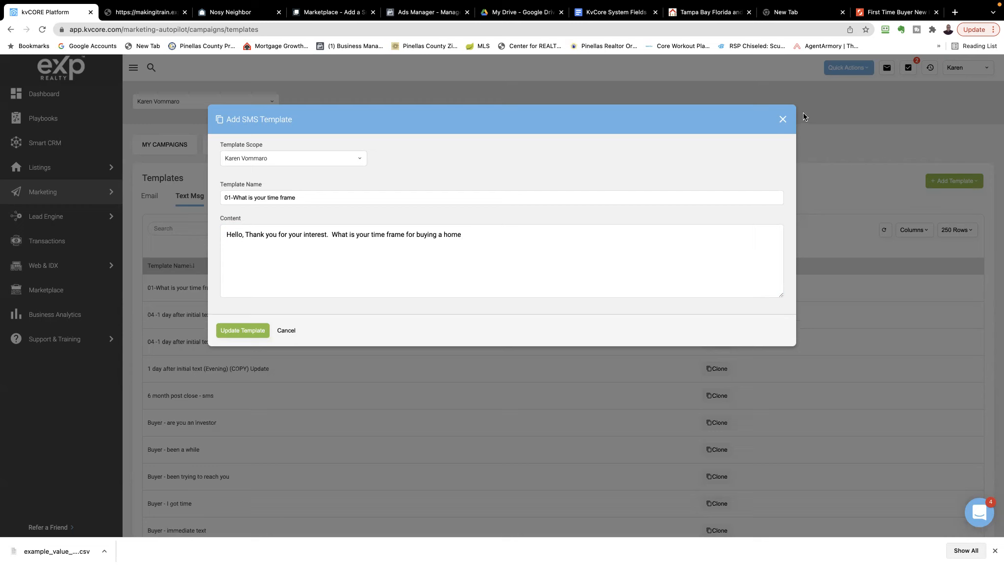
click(286, 330)
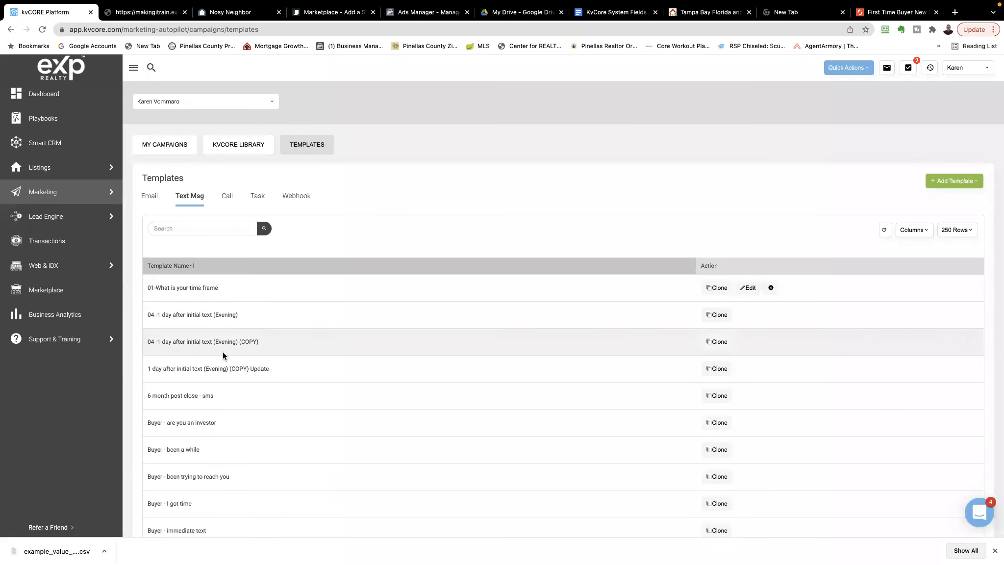
scroll(223, 351, down, 20)
scroll(223, 352, down, 4)
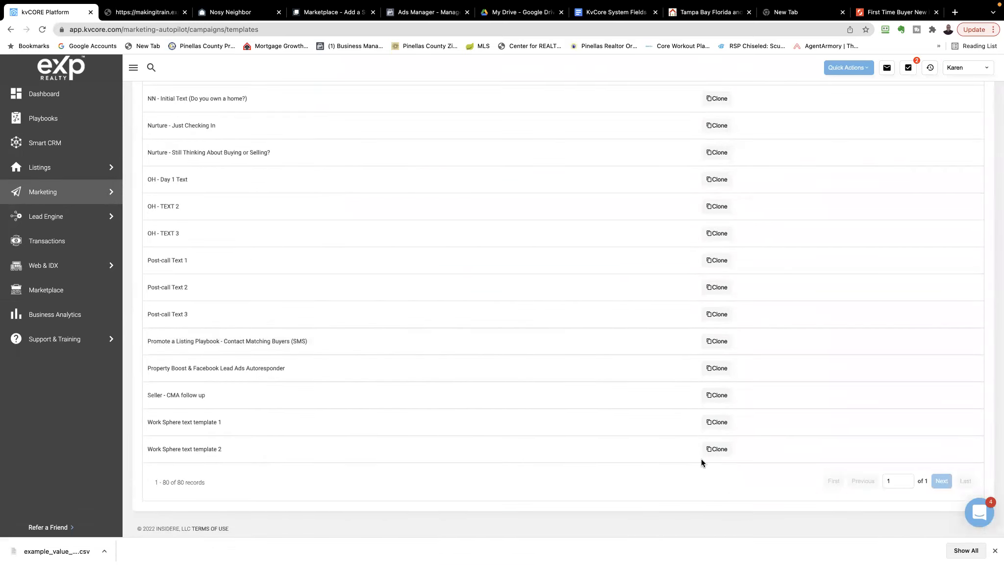
scroll(433, 354, up, 10)
scroll(435, 352, up, 15)
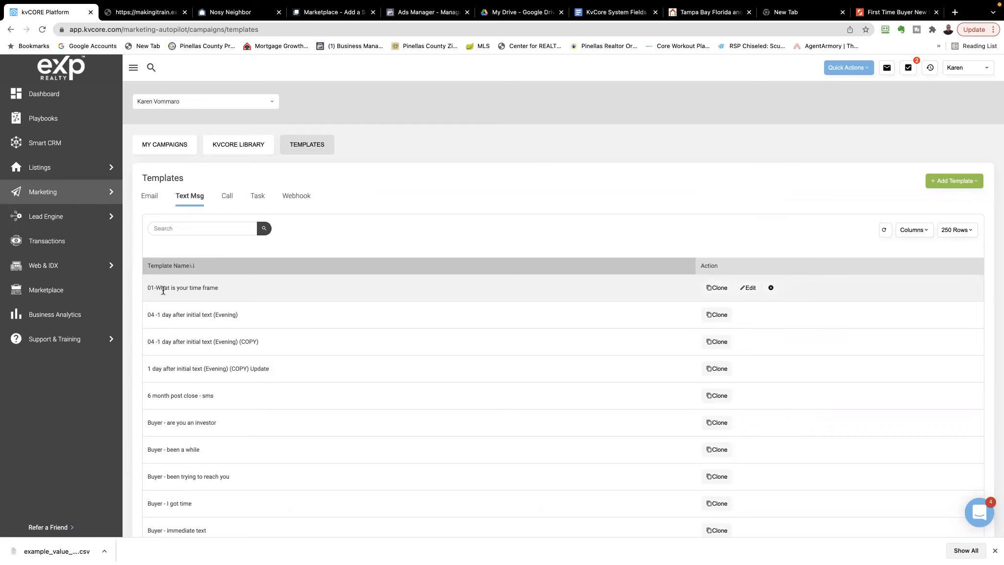
Start a new email template and view its source code editor, leaving the code empty
click(151, 197)
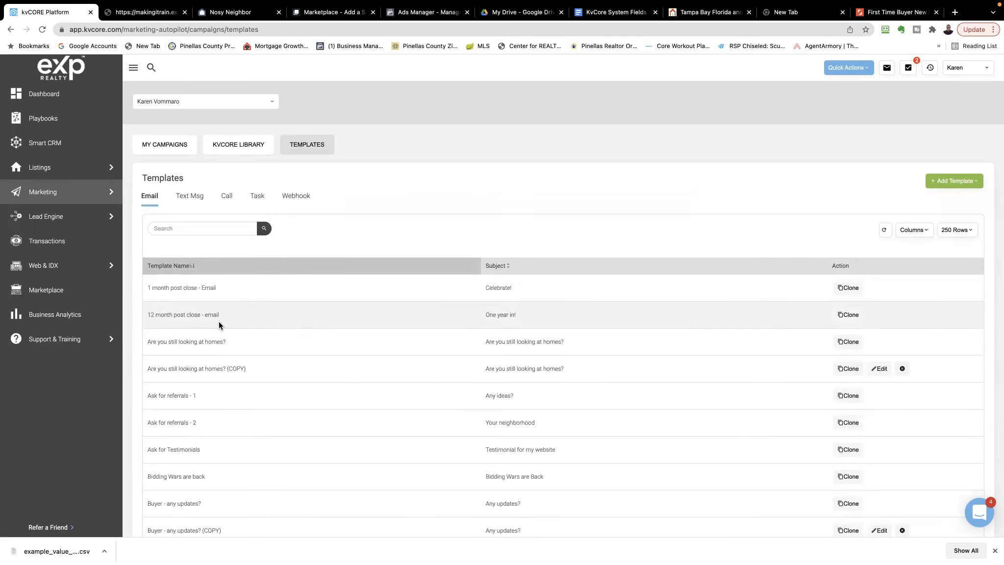
click(938, 185)
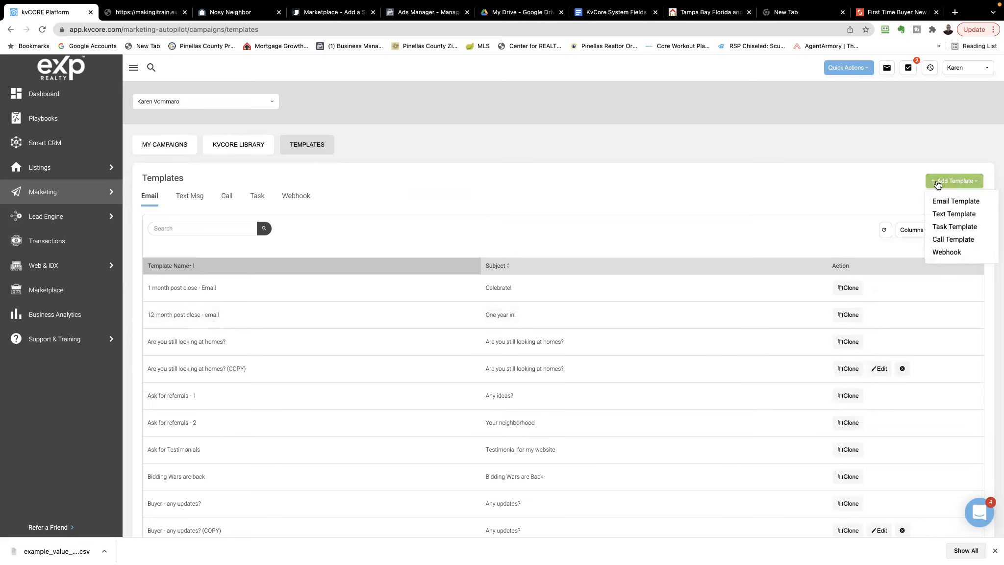
click(945, 205)
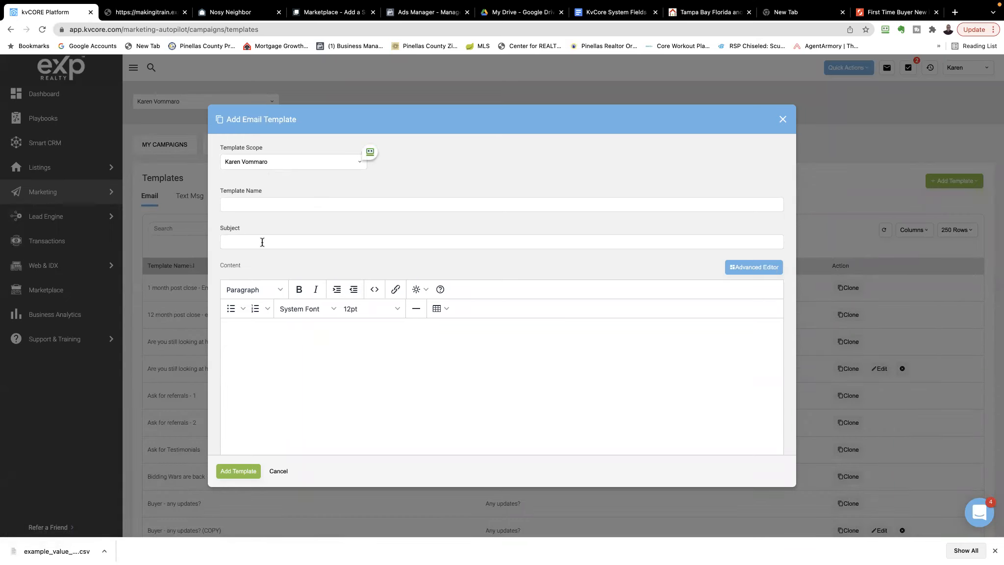
click(260, 338)
click(373, 290)
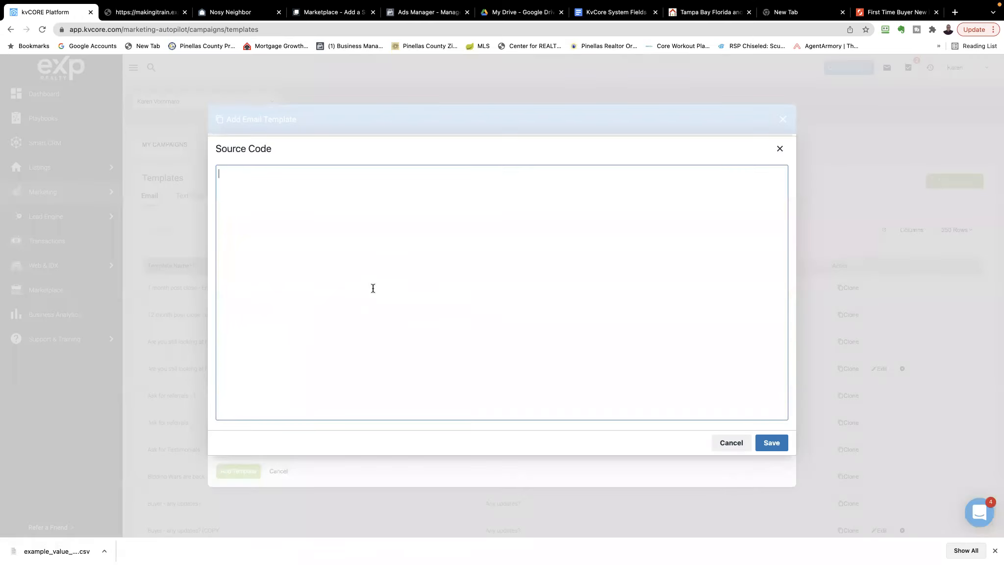
click(731, 442)
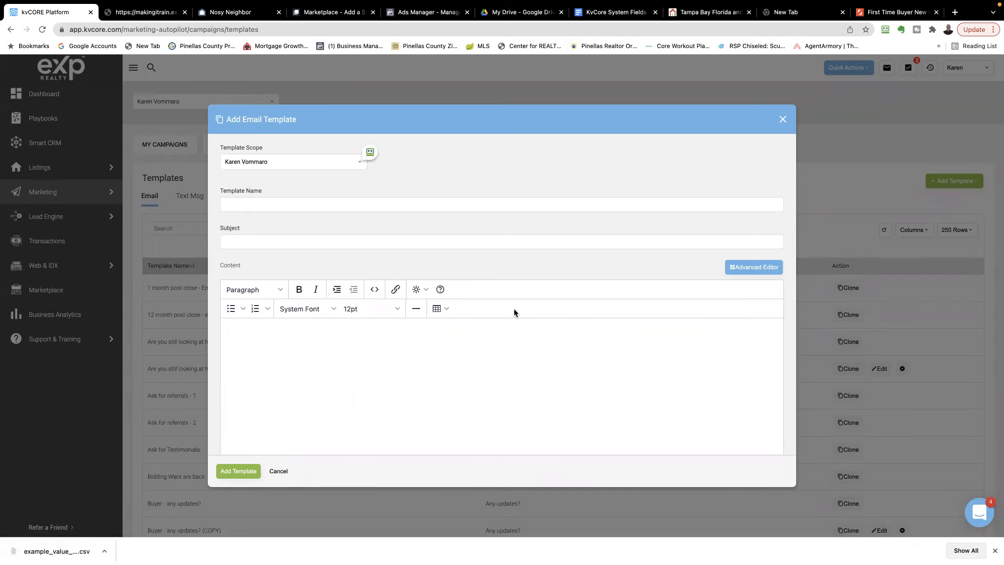
Switch the new email template to the Advanced Editor, examine its content blocks, and close it without adding the template
click(753, 270)
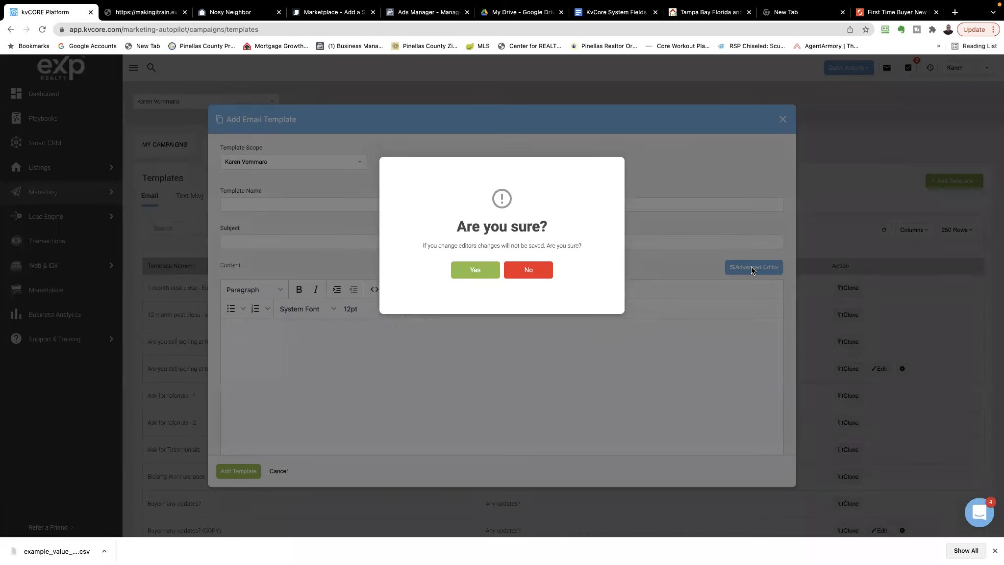
click(475, 271)
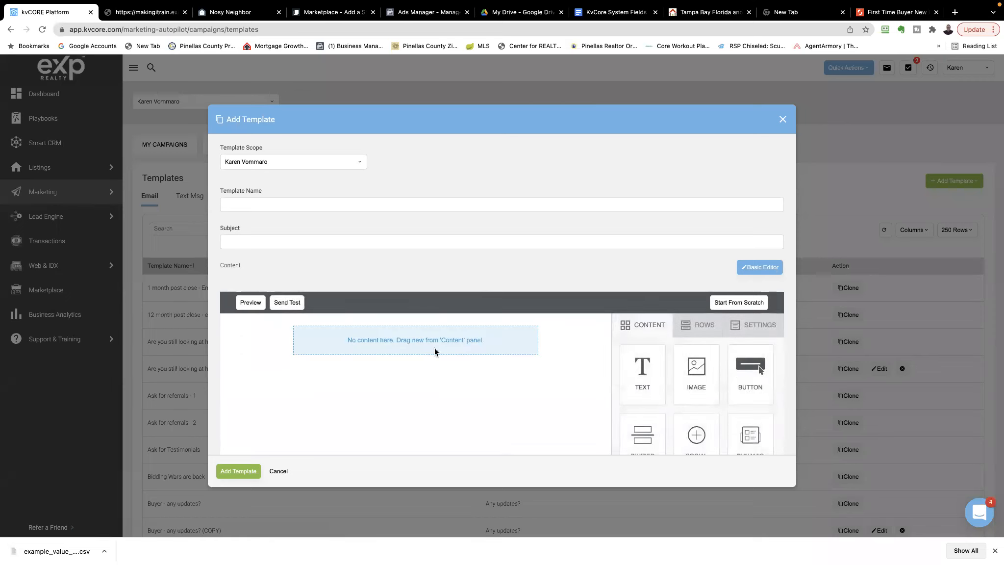
scroll(665, 379, down, 1)
scroll(670, 382, down, 1)
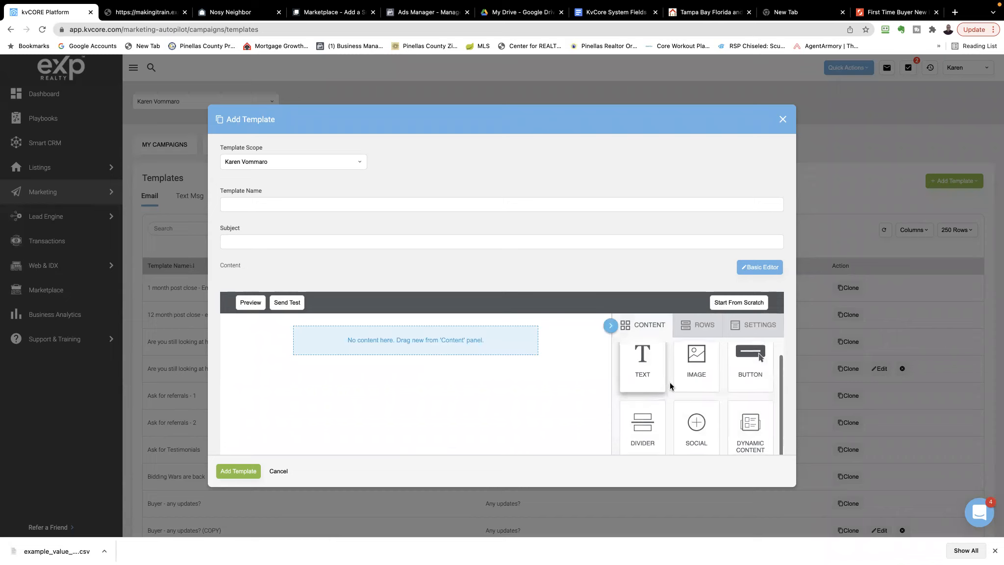
scroll(677, 398, up, 1)
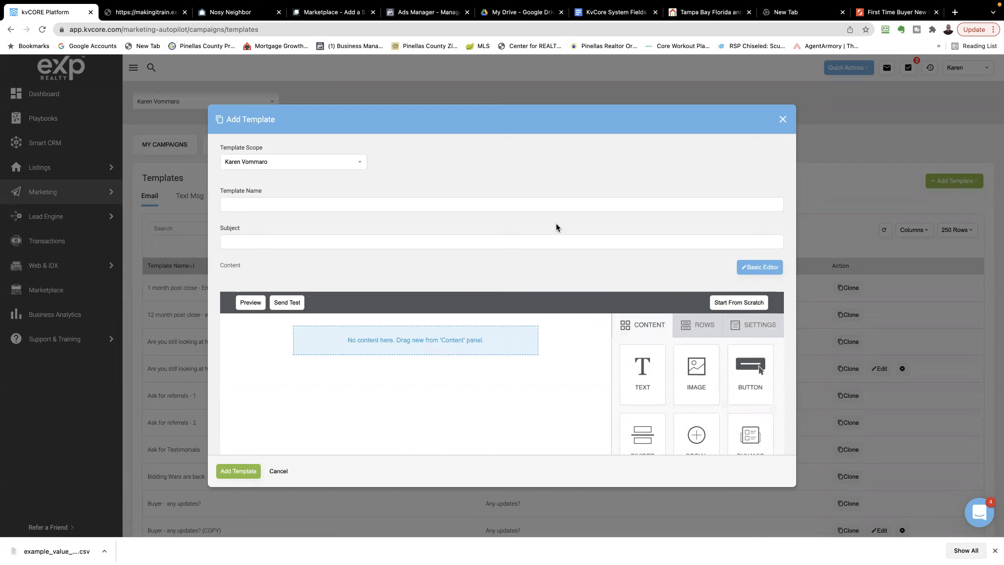
scroll(674, 403, down, 1)
scroll(674, 403, up, 1)
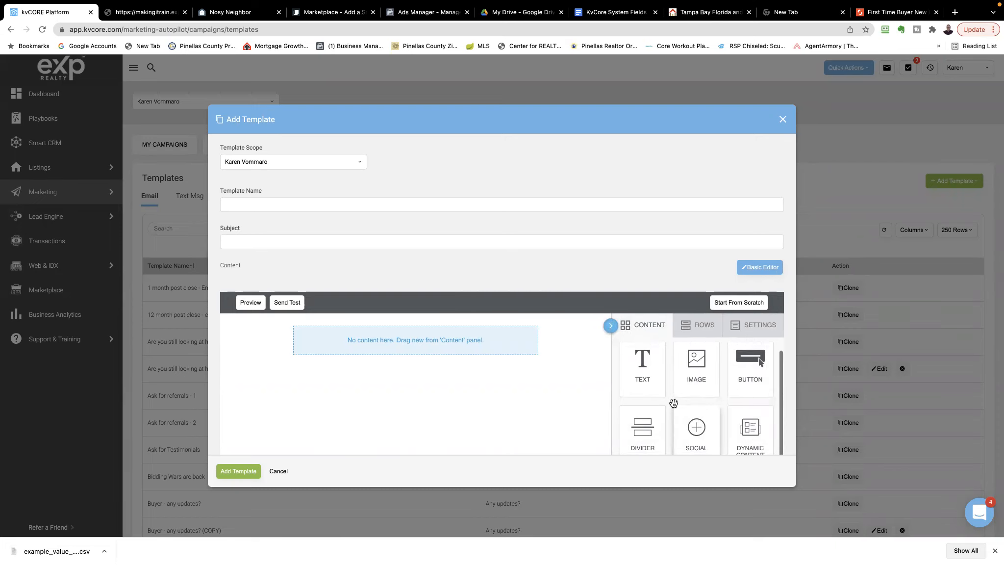
click(783, 121)
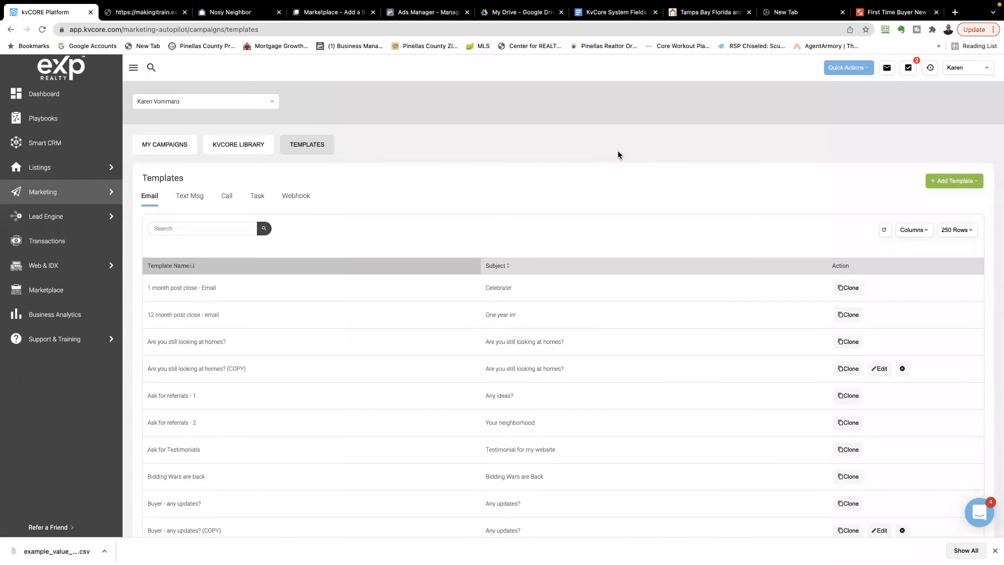
Return to My Campaigns and open the Test Buyer campaign at the start of its action list
click(171, 150)
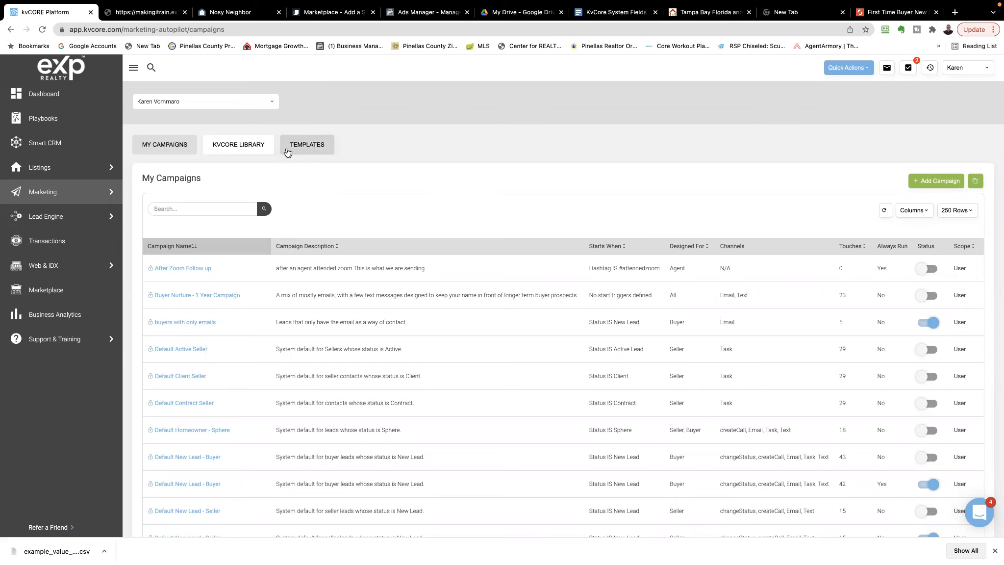
scroll(378, 210, down, 10)
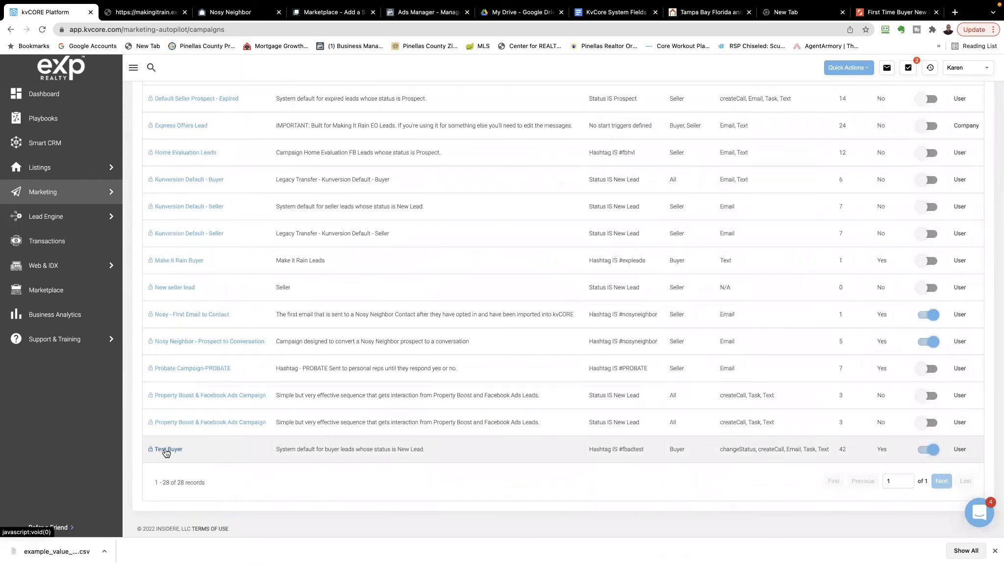
click(166, 450)
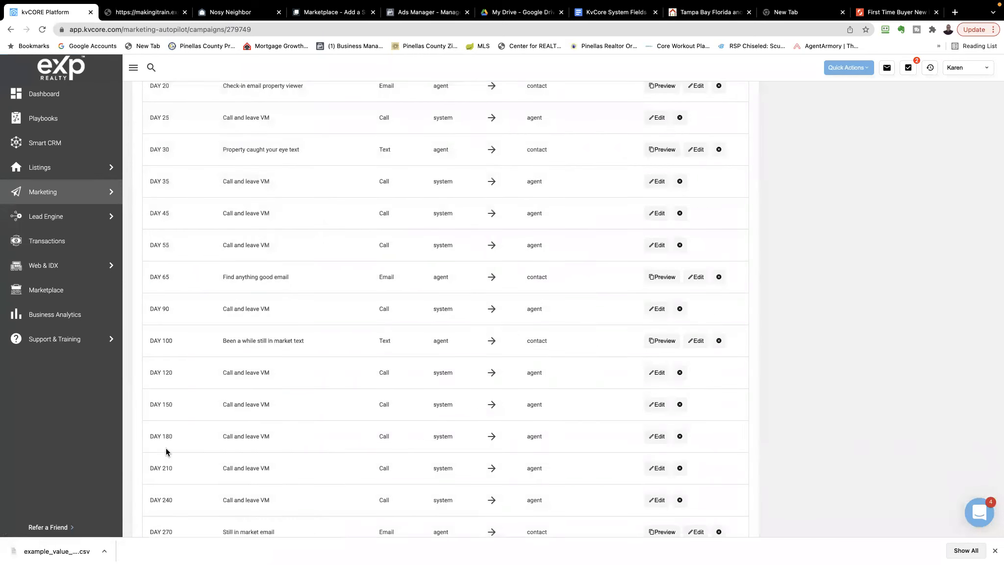
scroll(307, 300, up, 10)
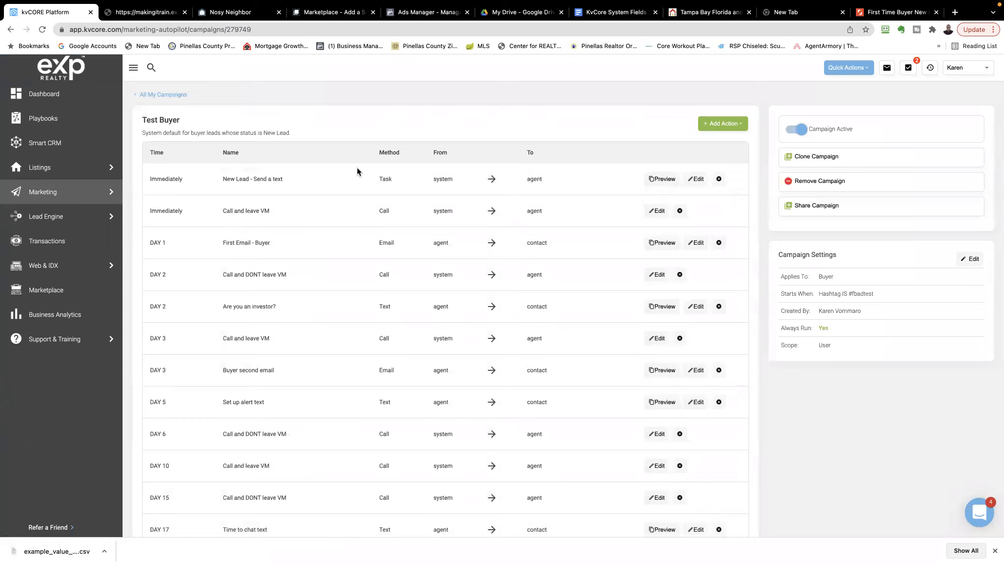
Start a new text action in the Test Buyer campaign and name it Text Time Frame
click(721, 125)
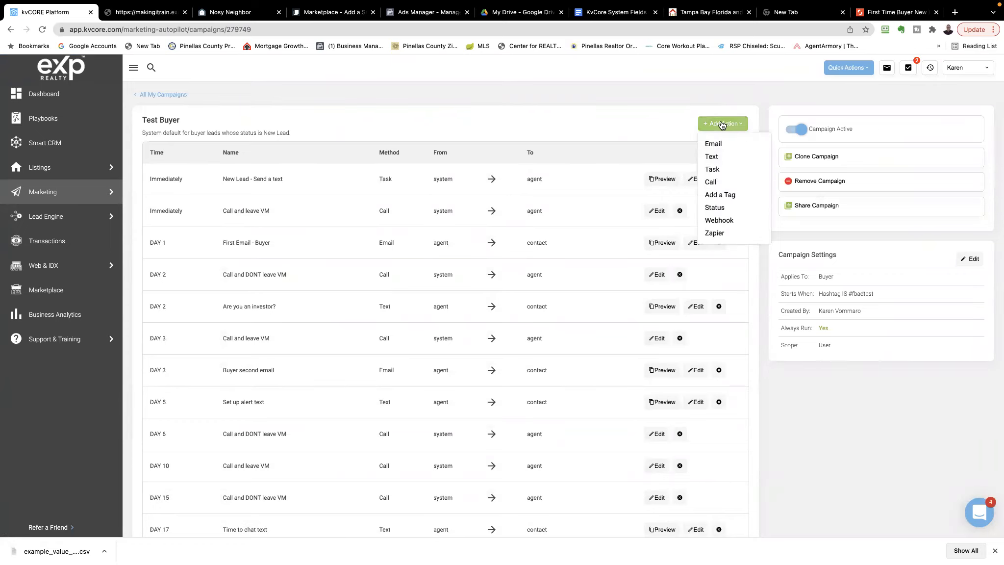
click(712, 159)
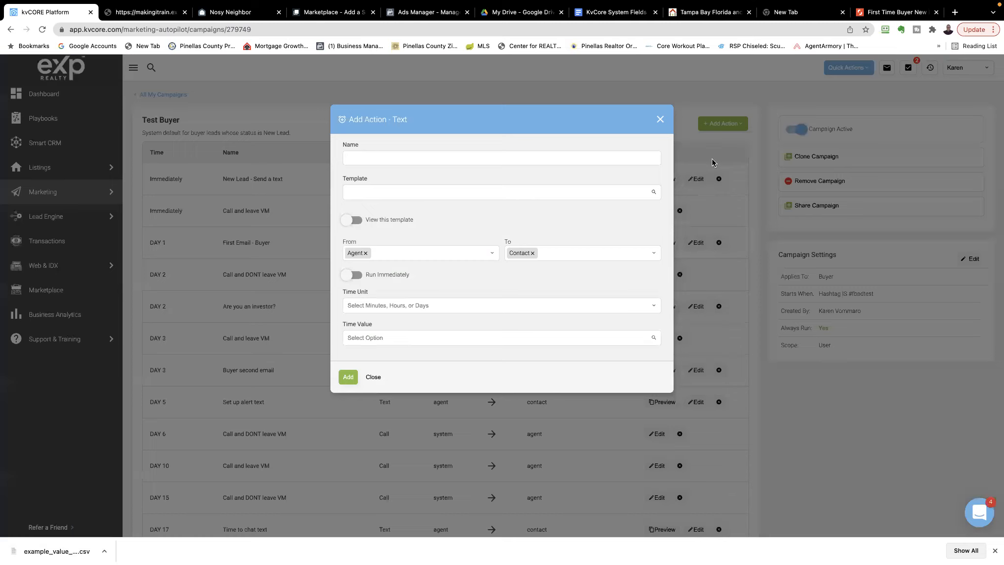
click(370, 158)
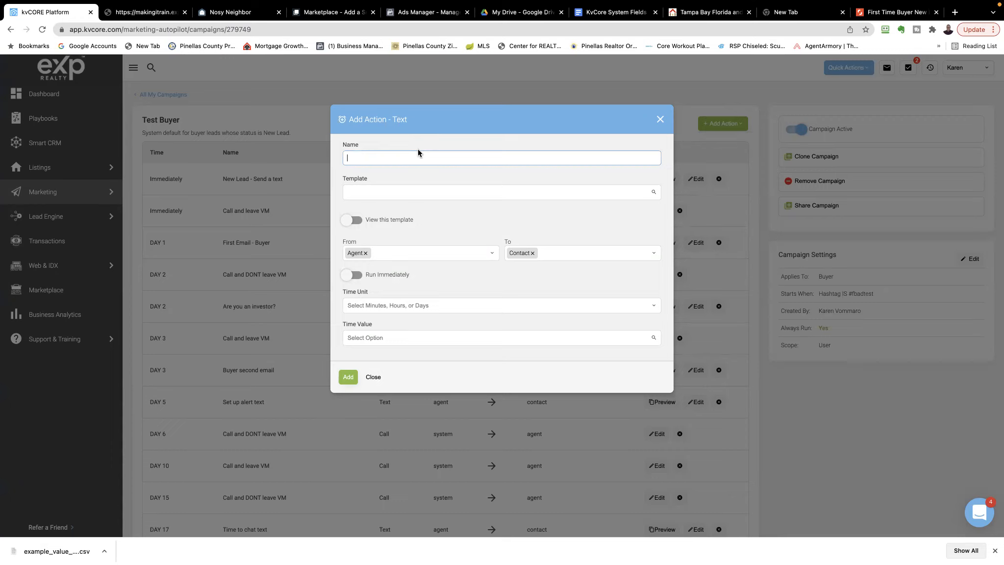
text(Text Time Frame)
Assign the template "01-What is your time frame" to the text action and show its content, keeping Agent as the sender
click(394, 192)
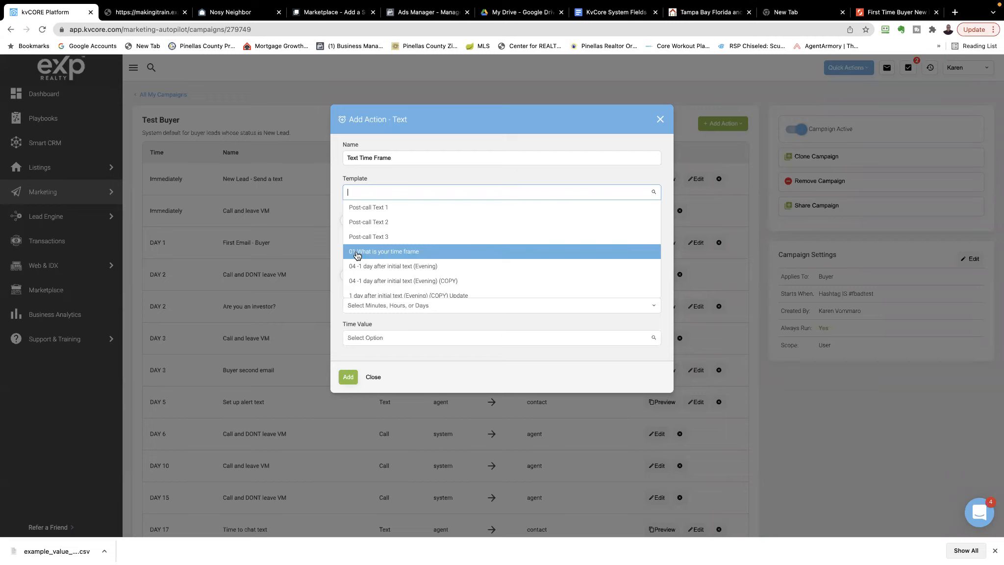
click(357, 252)
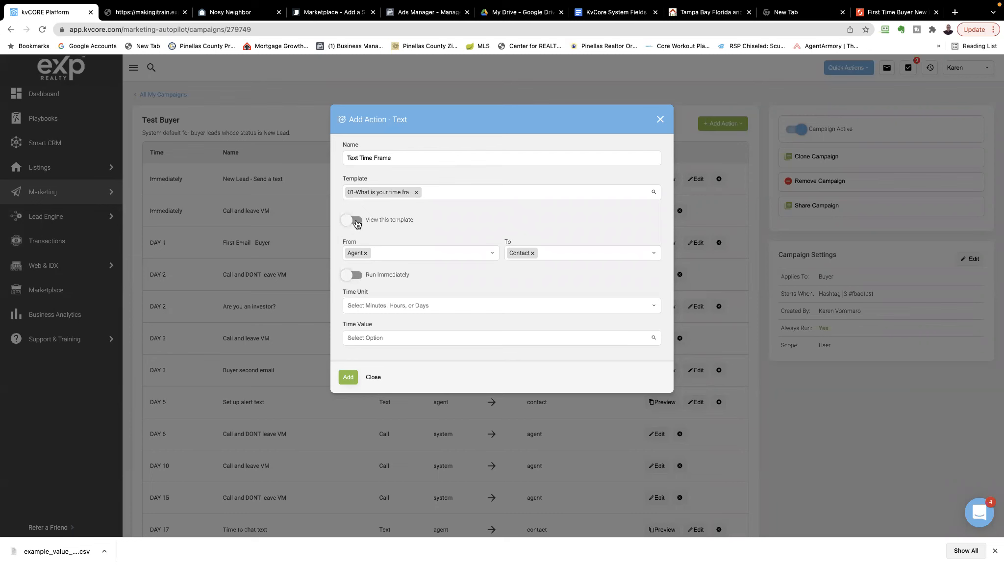
click(354, 221)
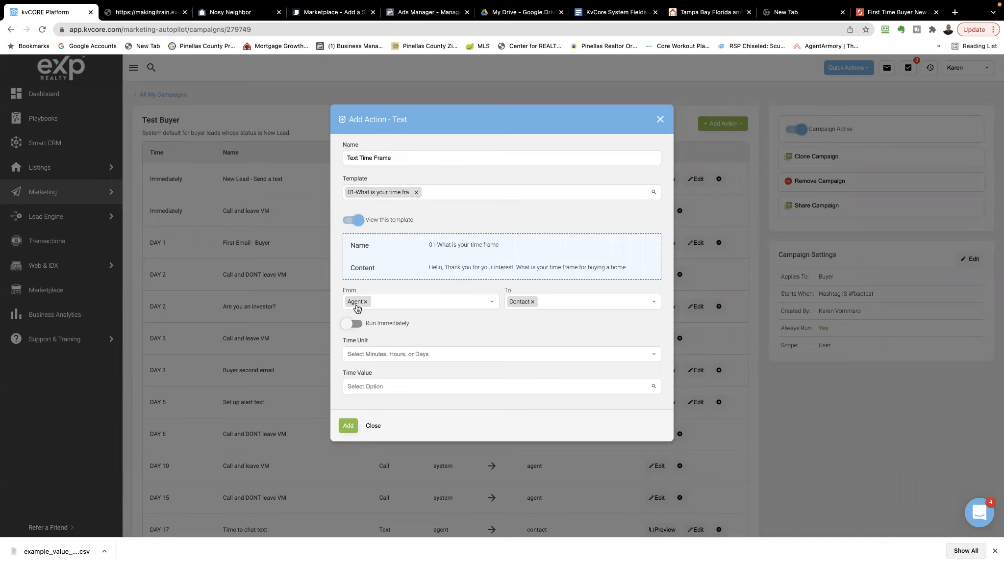
click(493, 302)
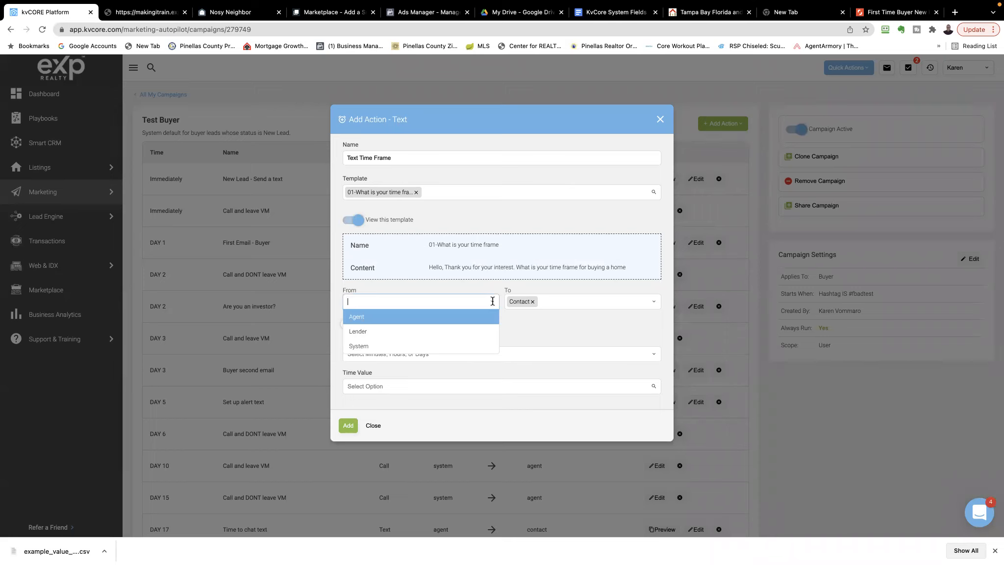
click(486, 290)
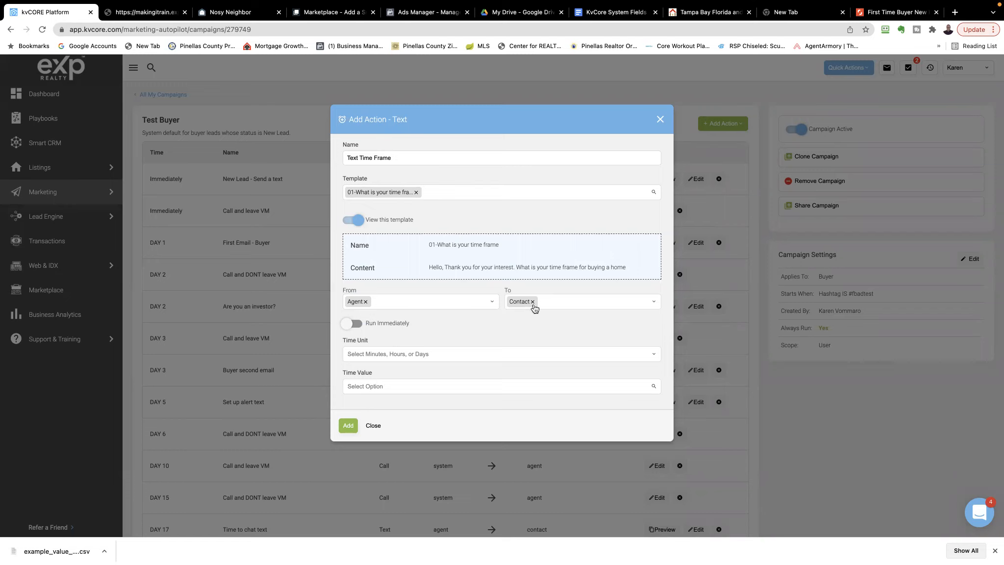
Set the text action to run immediately and add it to the Test Buyer campaign
click(354, 324)
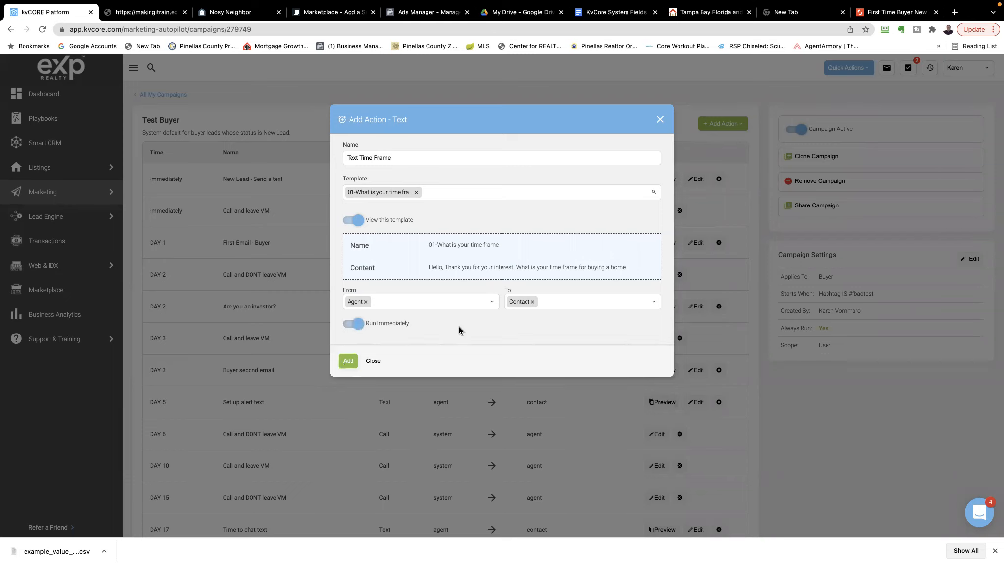
click(354, 324)
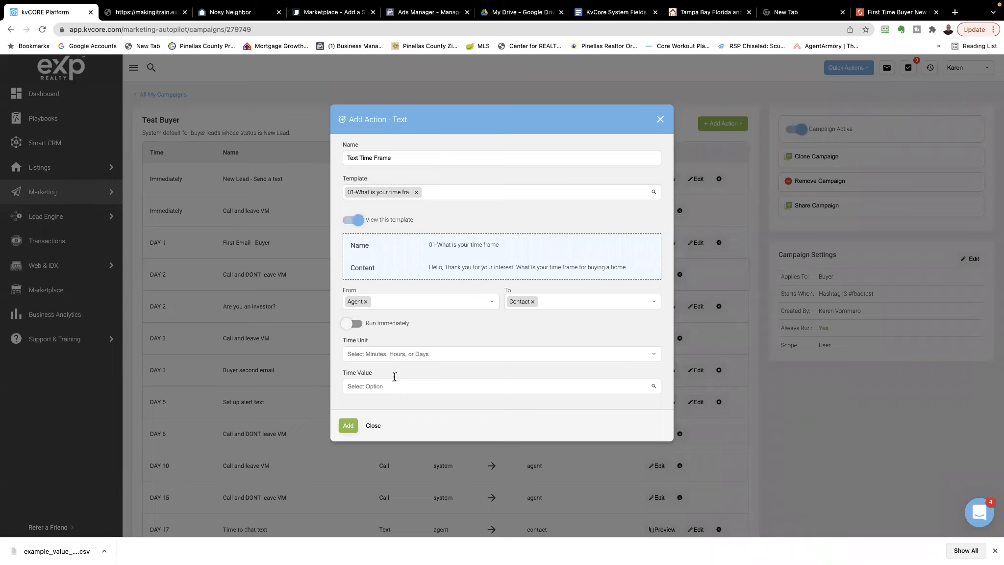
click(376, 386)
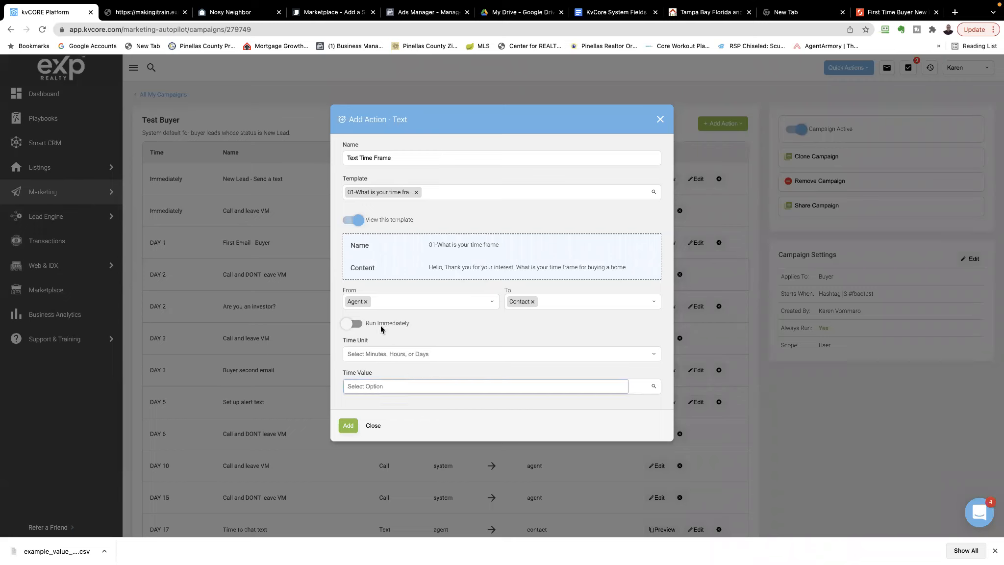
click(355, 324)
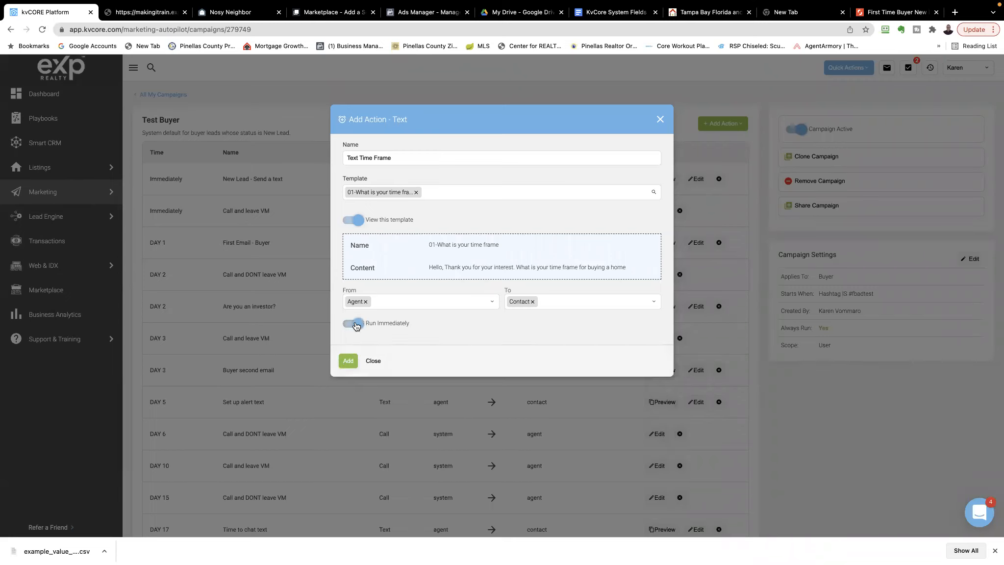
click(348, 362)
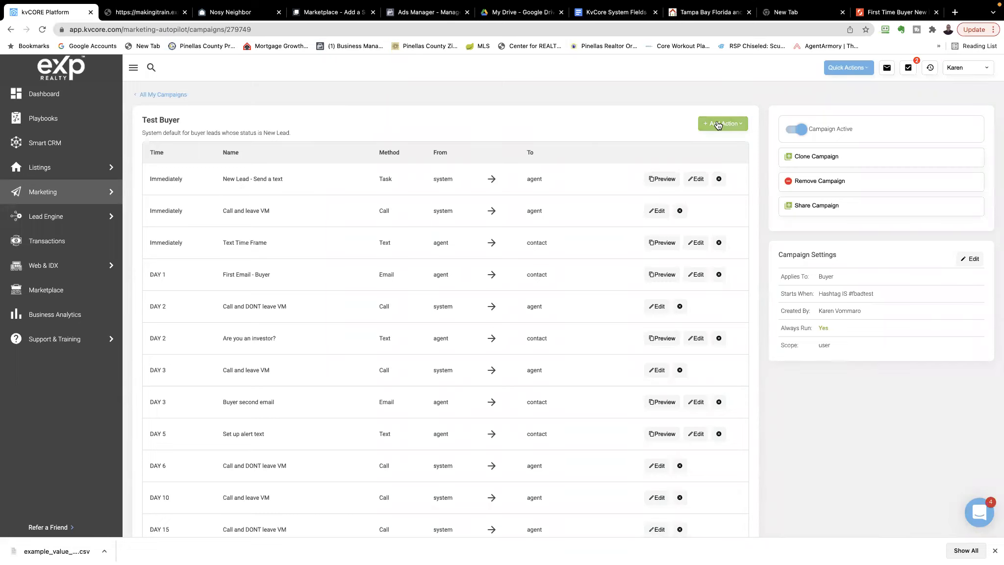
Examine the action types that can be added to the campaign and review the Test Buyer action schedule
click(718, 125)
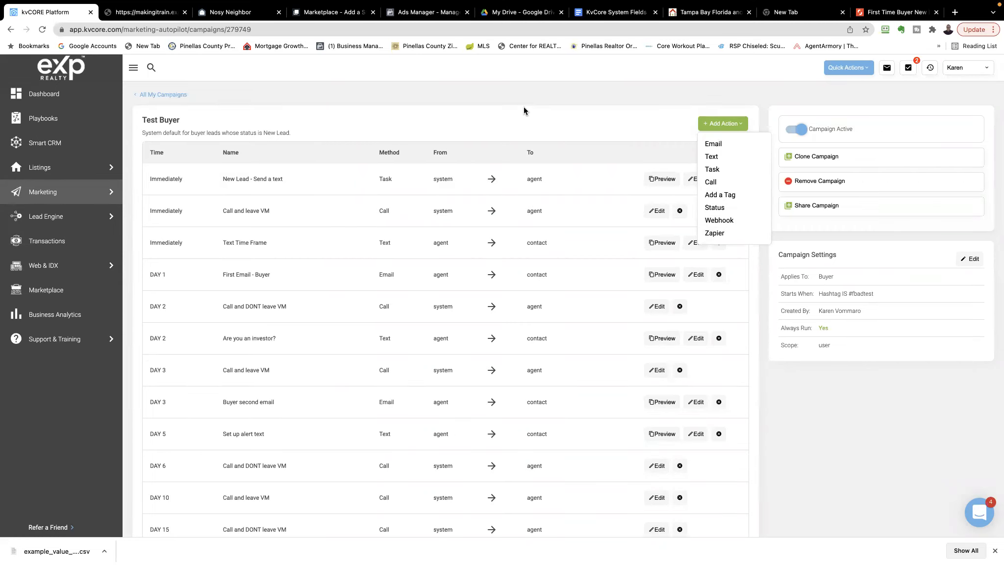
click(515, 96)
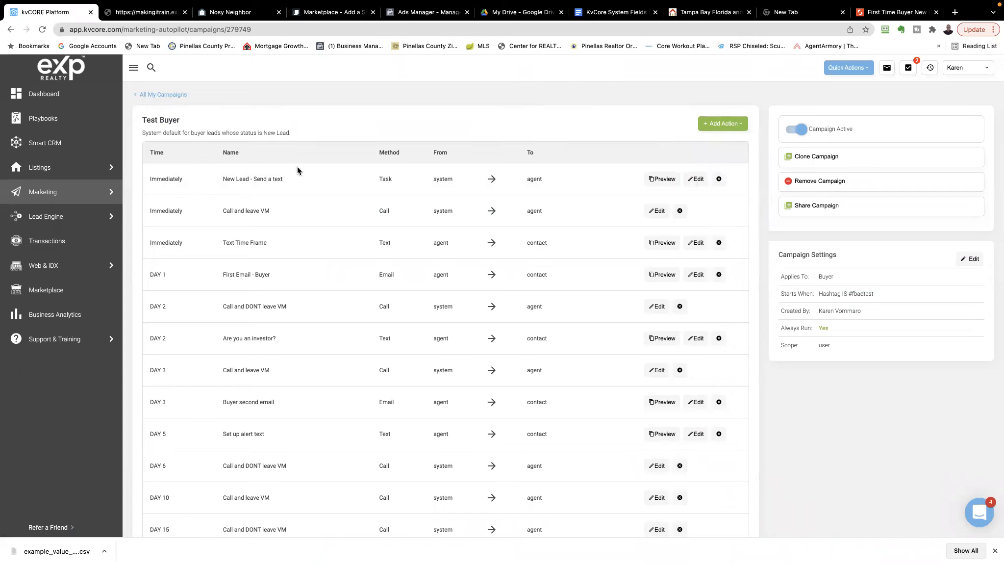
scroll(296, 170, down, 3)
scroll(297, 181, down, 5)
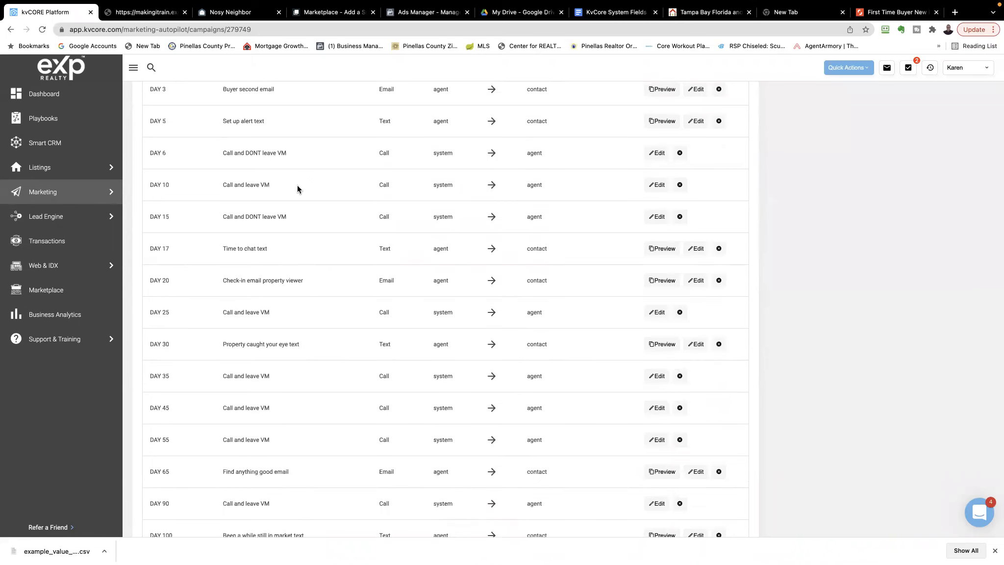
scroll(297, 187, up, 4)
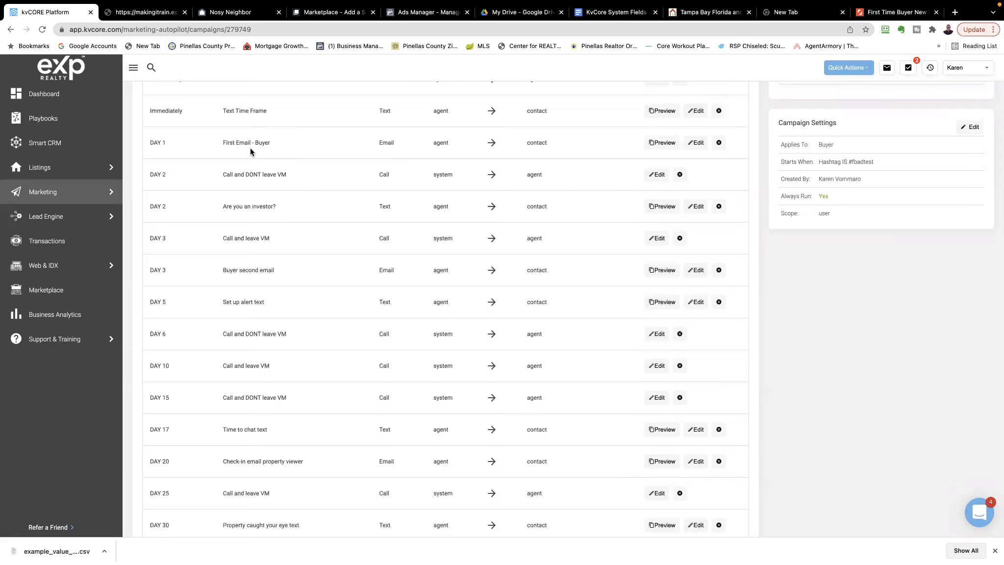
scroll(261, 167, up, 3)
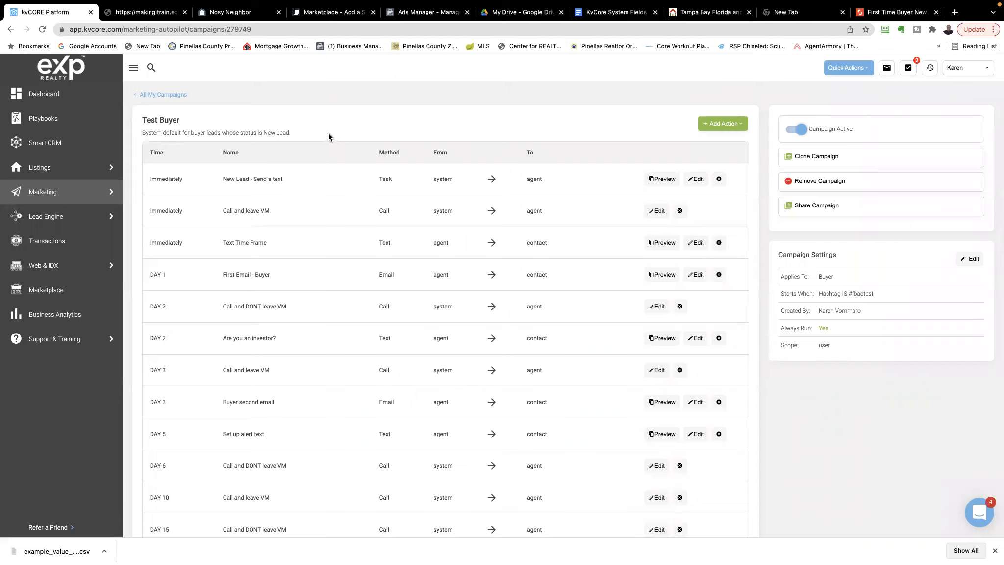
Return to the full campaign list and examine each campaign's start trigger, audience, channels and active status
click(151, 97)
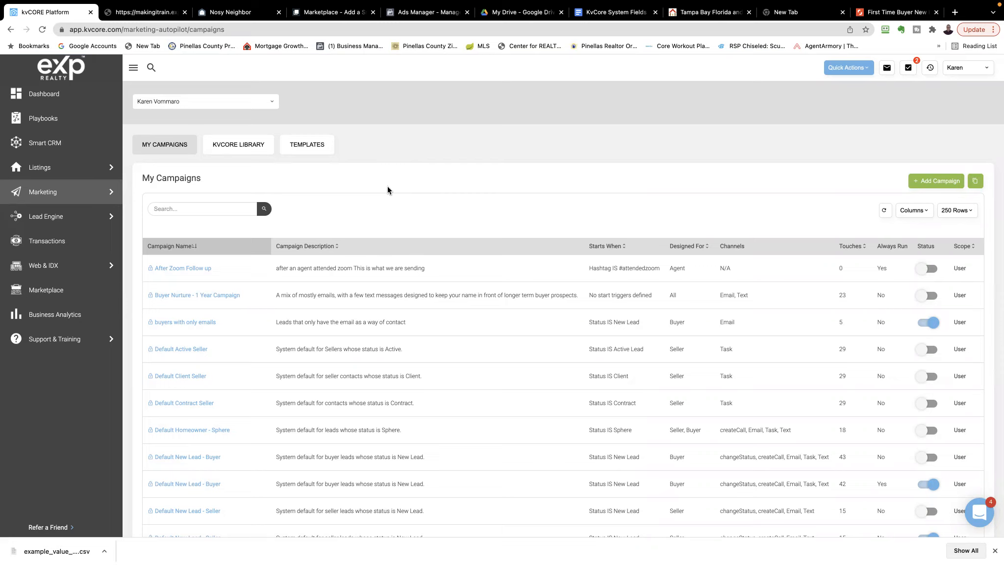
scroll(328, 361, down, 5)
scroll(328, 361, down, 6)
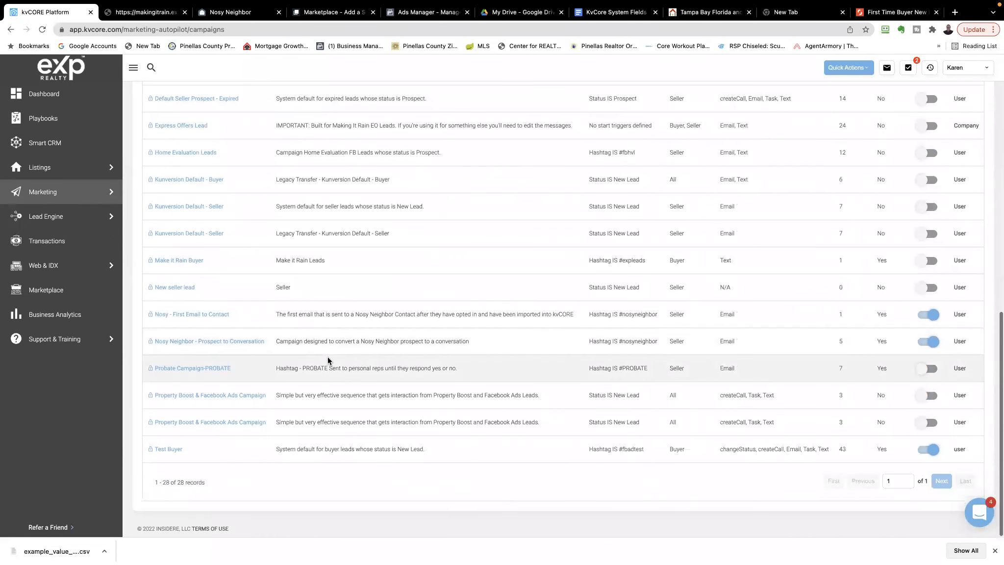
scroll(328, 359, up, 10)
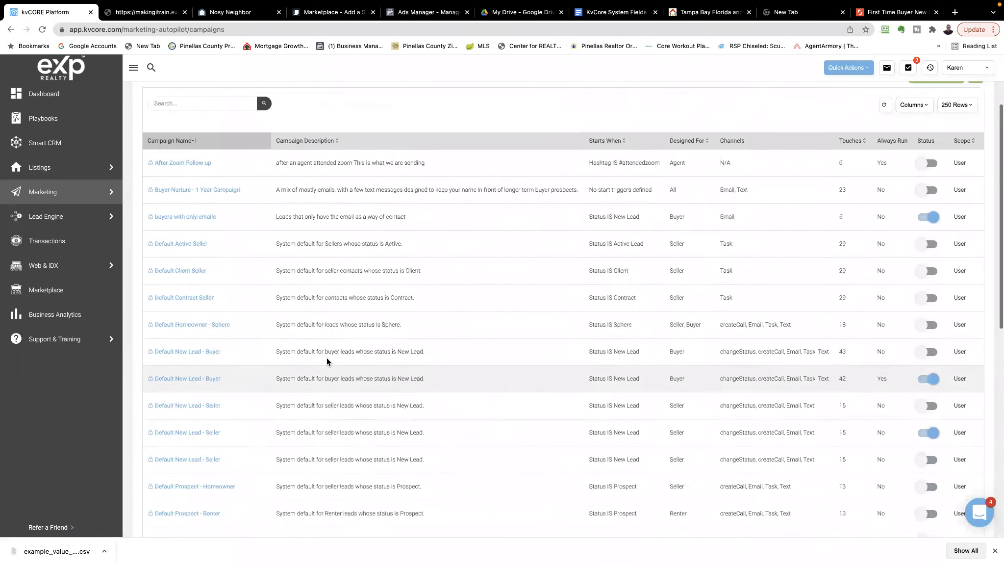
scroll(327, 361, up, 2)
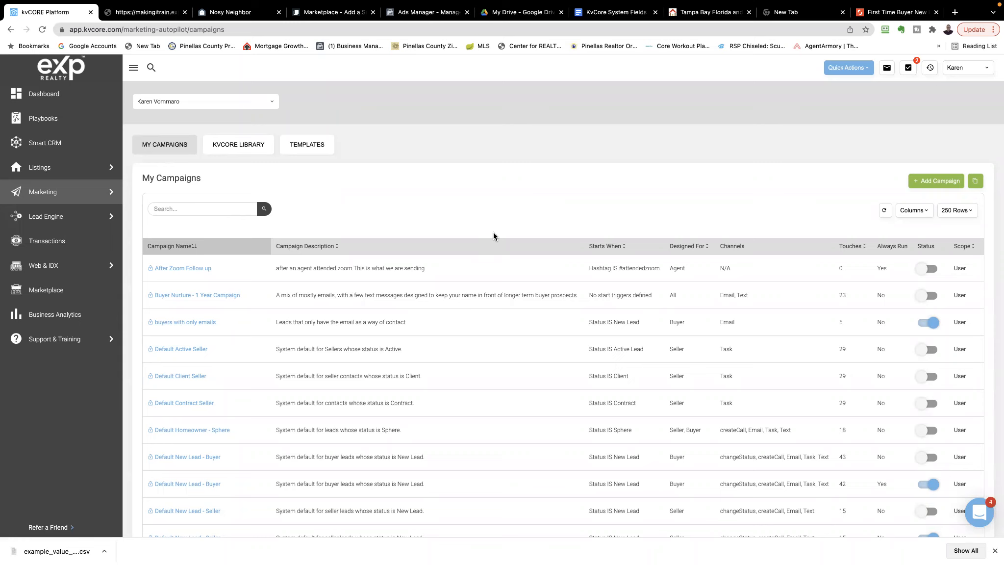
mouse_move(450, 4)
scroll(421, 346, down, 2)
scroll(419, 344, down, 2)
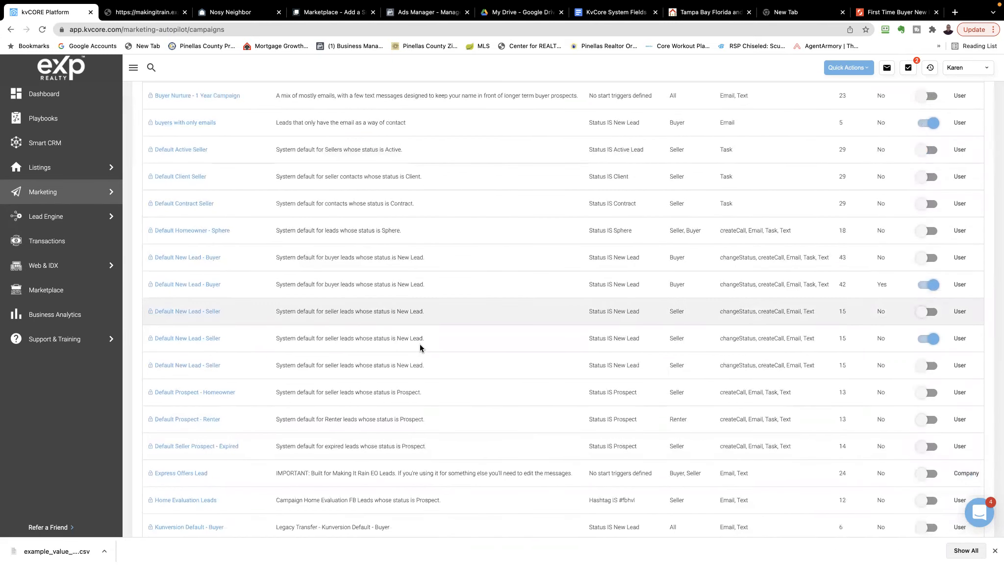
scroll(419, 344, up, 4)
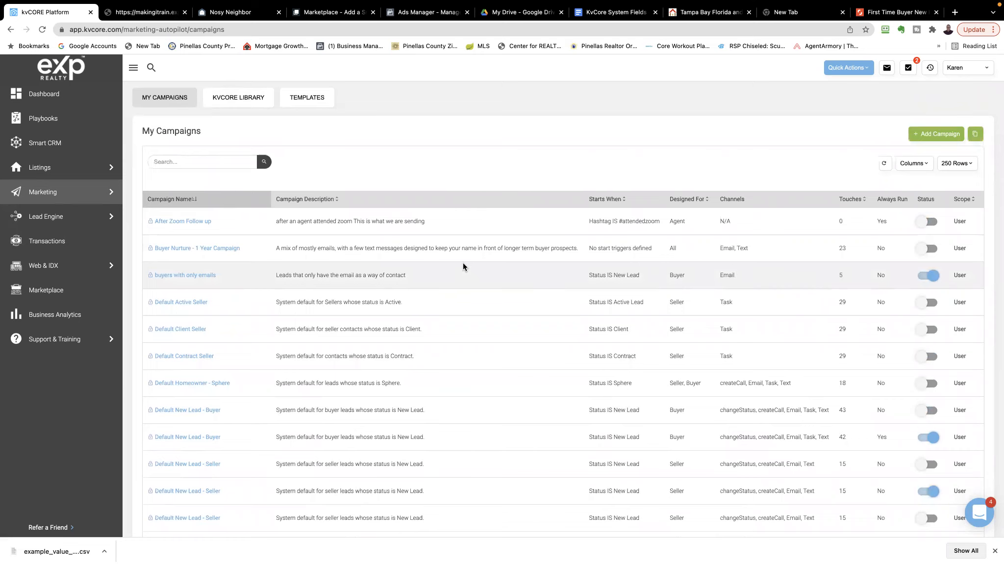
scroll(463, 267, down, 6)
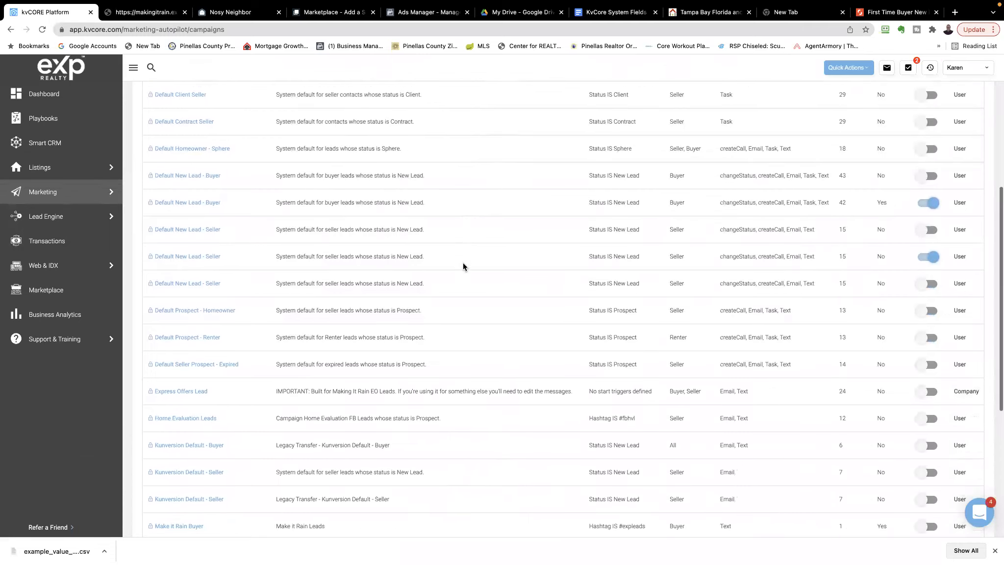
scroll(464, 266, down, 4)
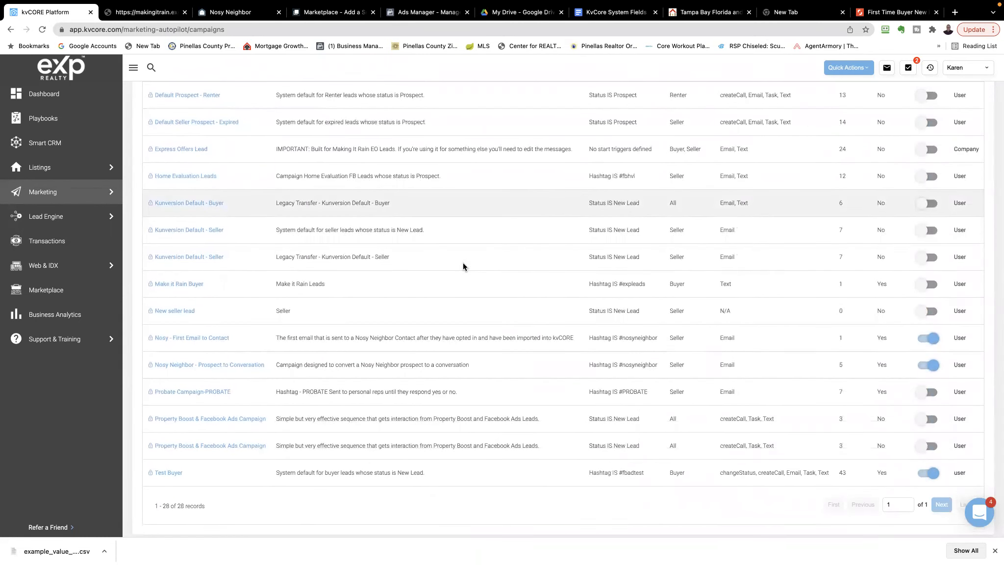
scroll(463, 264, up, 10)
scroll(464, 264, up, 2)
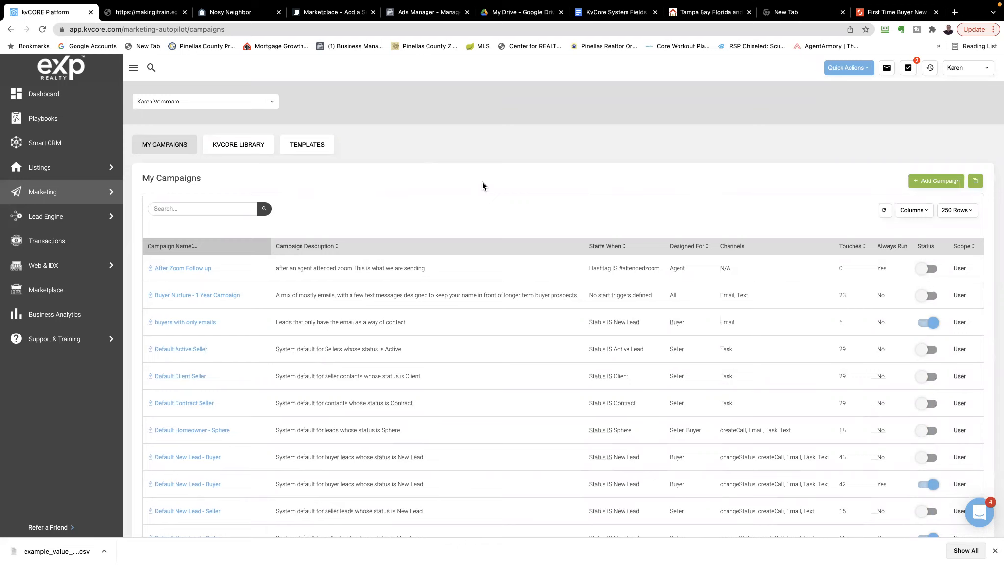
scroll(482, 186, down, 3)
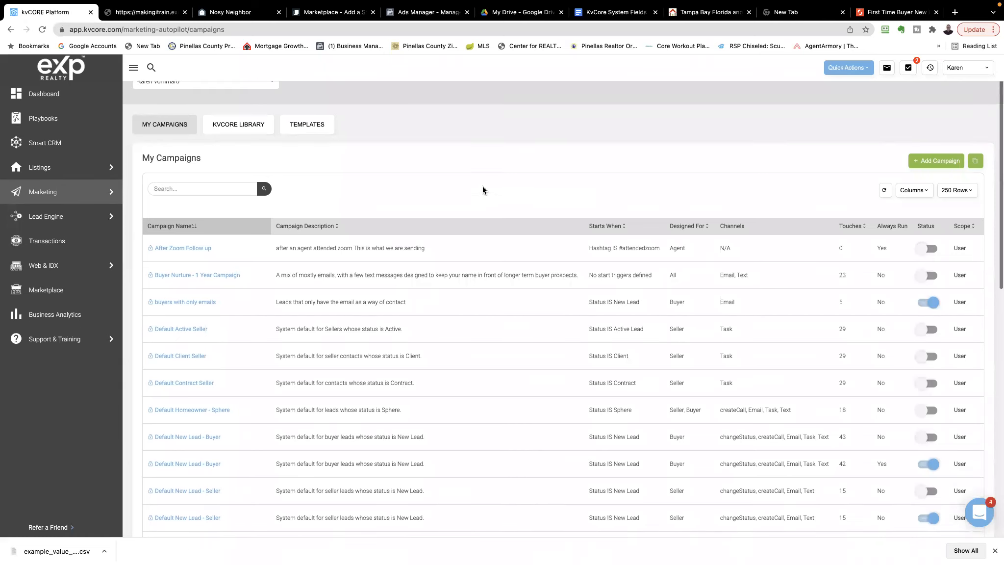
scroll(482, 190, down, 2)
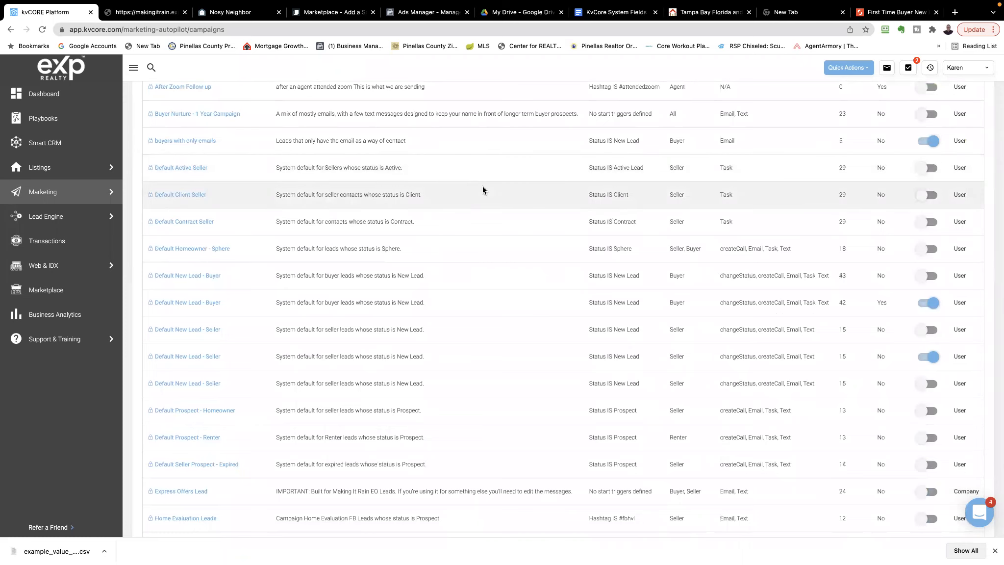
scroll(482, 189, down, 3)
scroll(482, 190, down, 3)
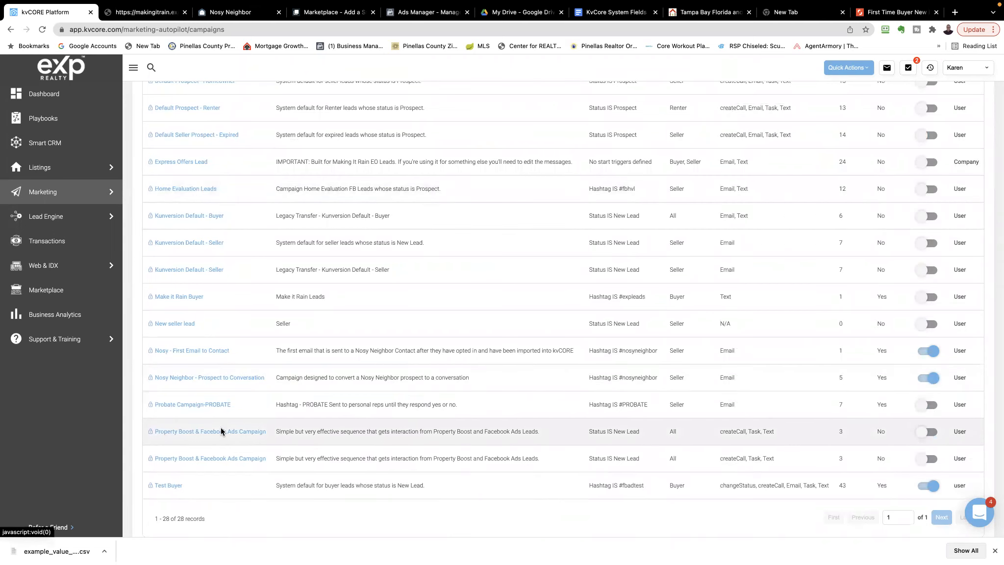
scroll(221, 427, up, 1)
scroll(223, 429, up, 15)
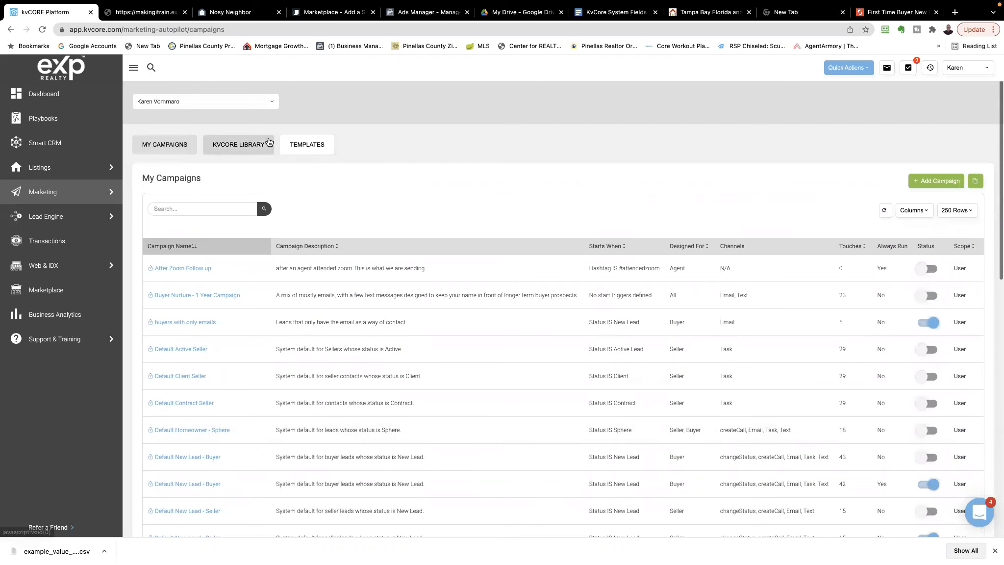
Browse the ready-made campaigns in the kvCORE Library and return to My Campaigns
click(253, 147)
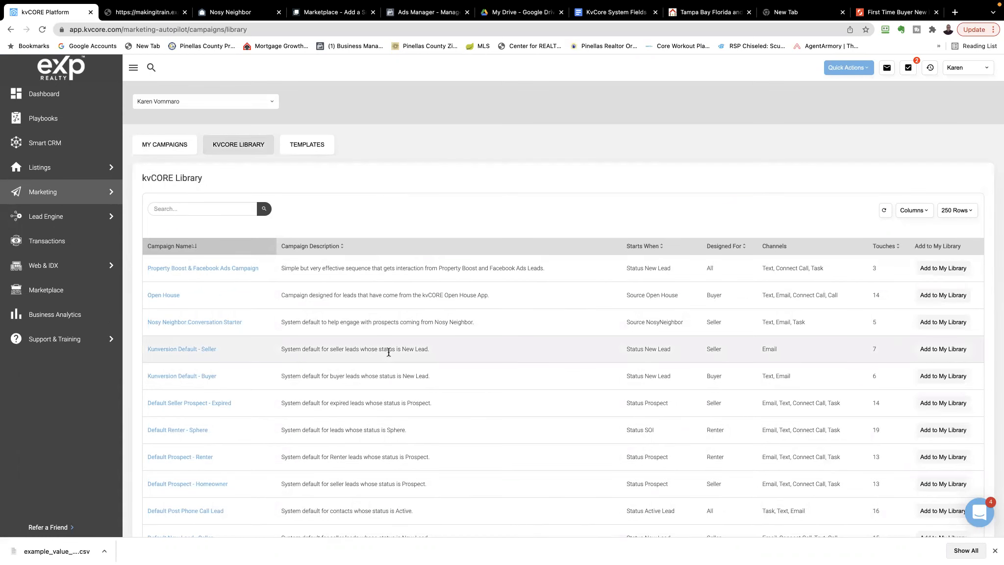
scroll(389, 352, down, 1)
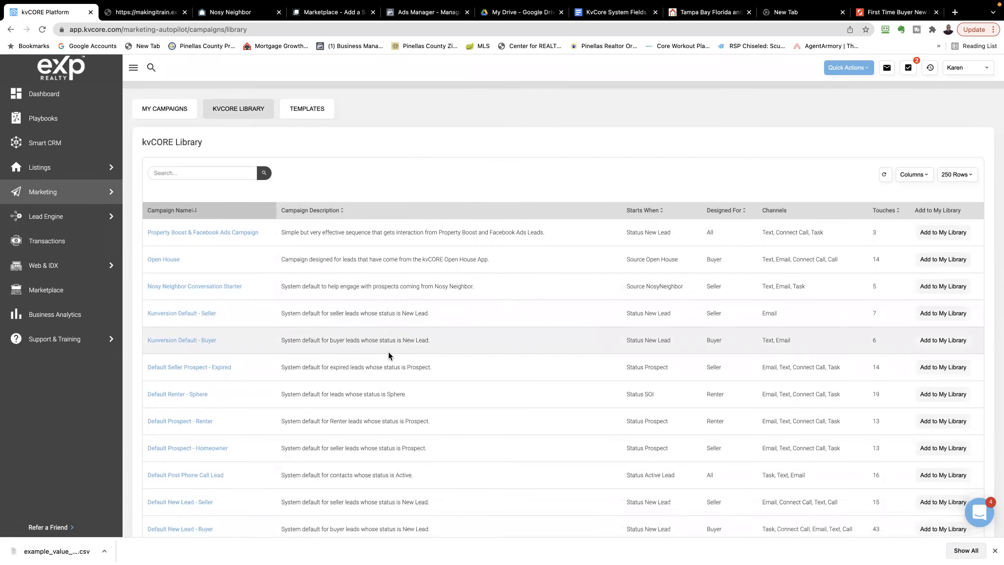
scroll(388, 352, down, 3)
scroll(388, 352, down, 5)
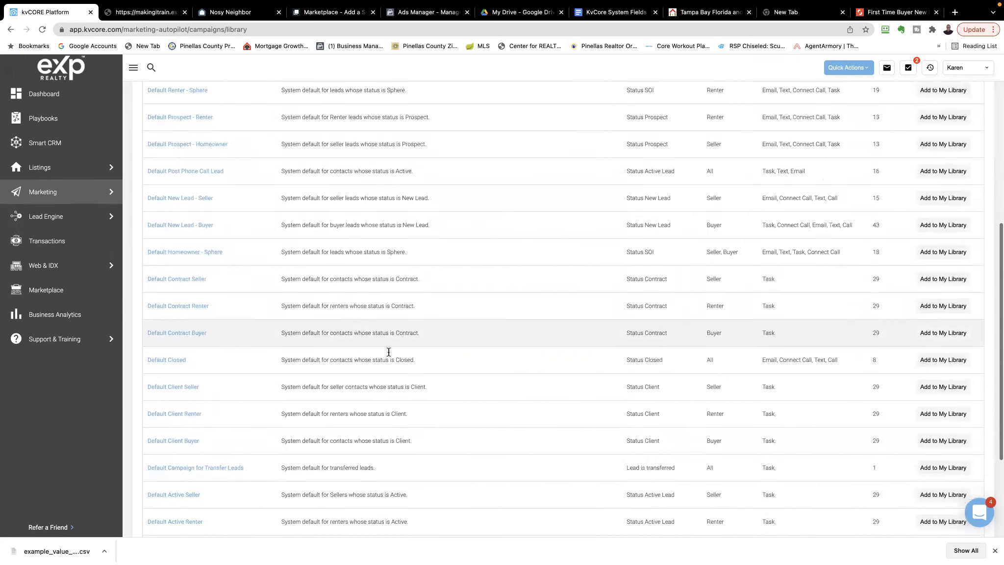
scroll(388, 352, up, 10)
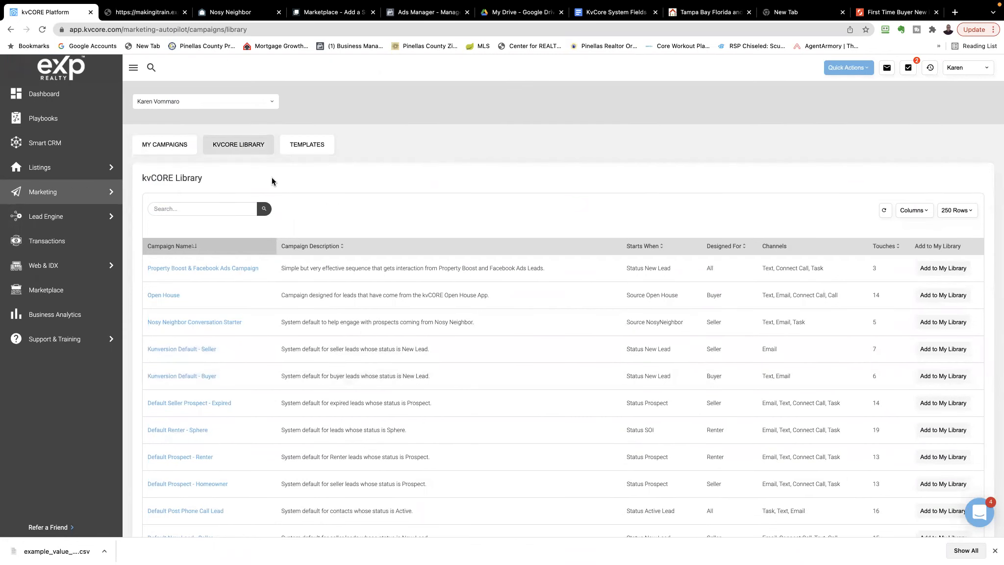
click(159, 148)
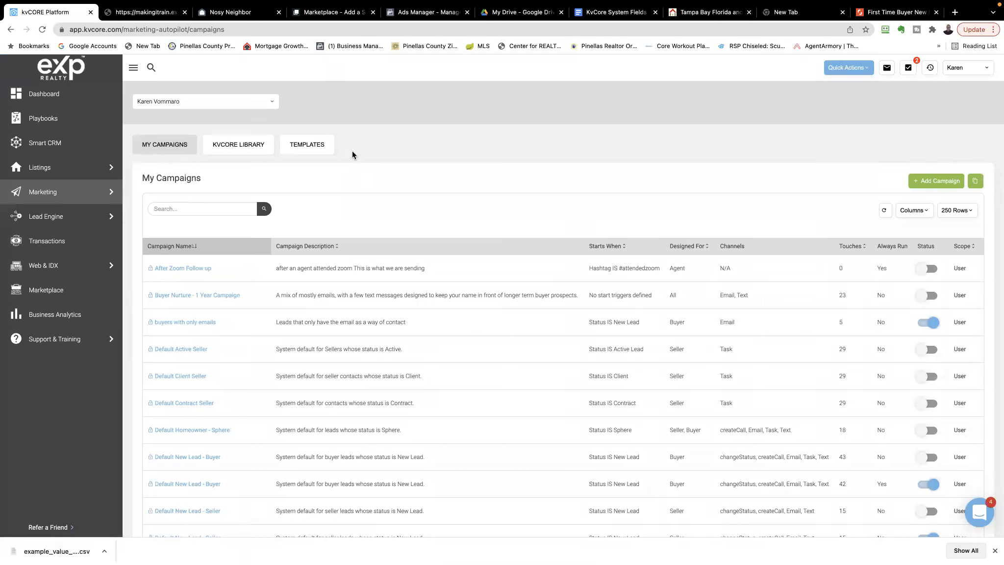
Open the Smart CRM contact list, examine its available filters, and close them without applying any
click(41, 143)
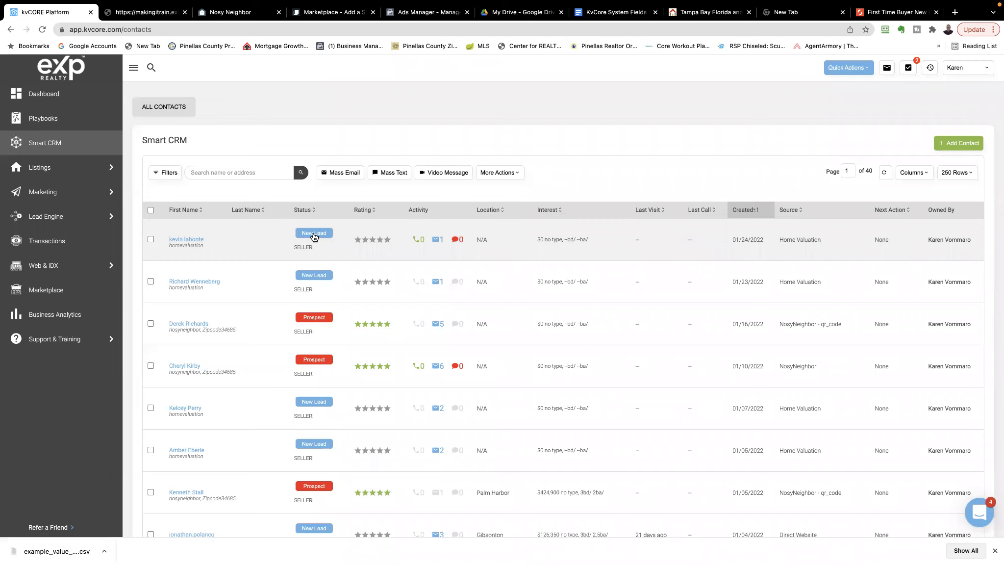
click(161, 174)
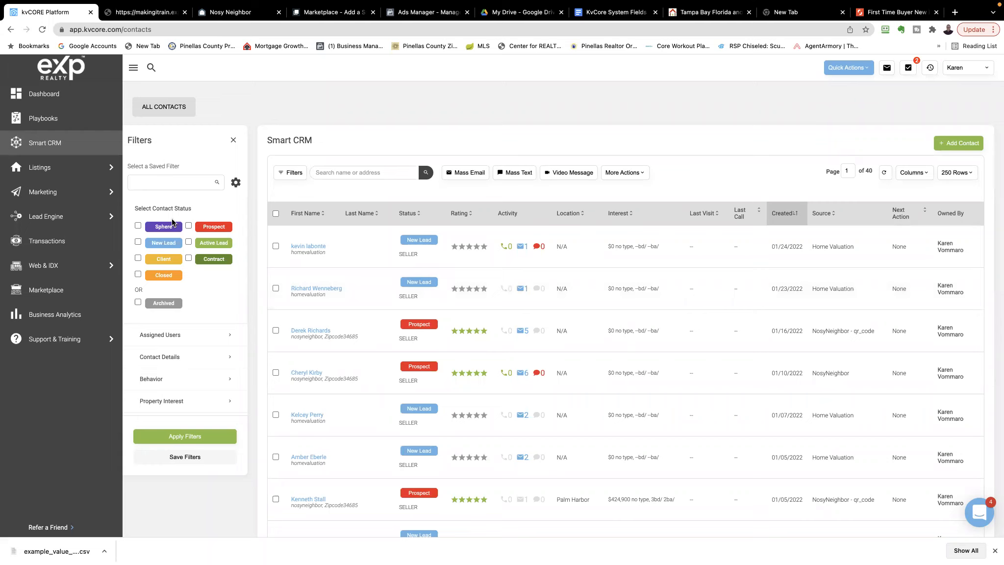
click(233, 141)
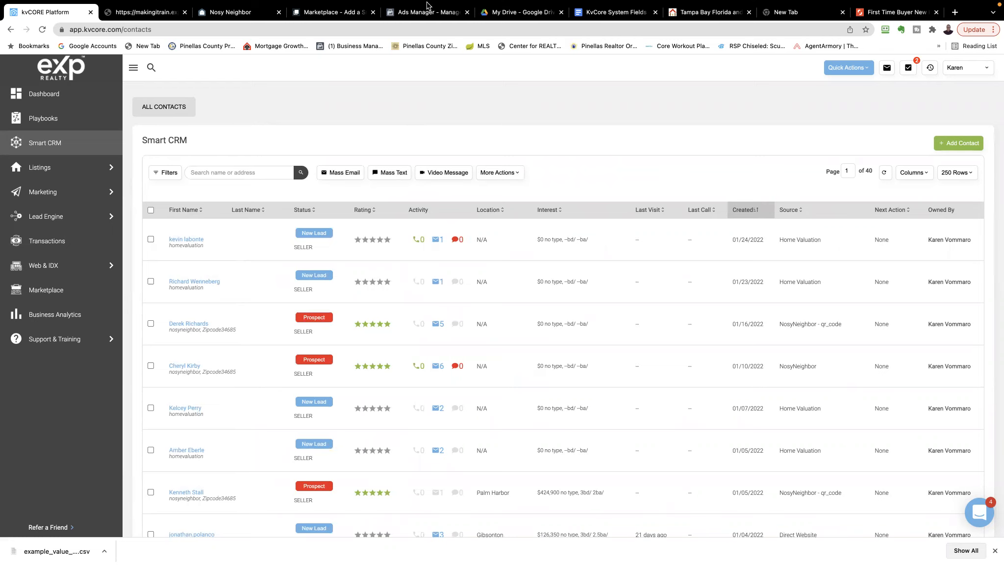
mouse_move(429, 5)
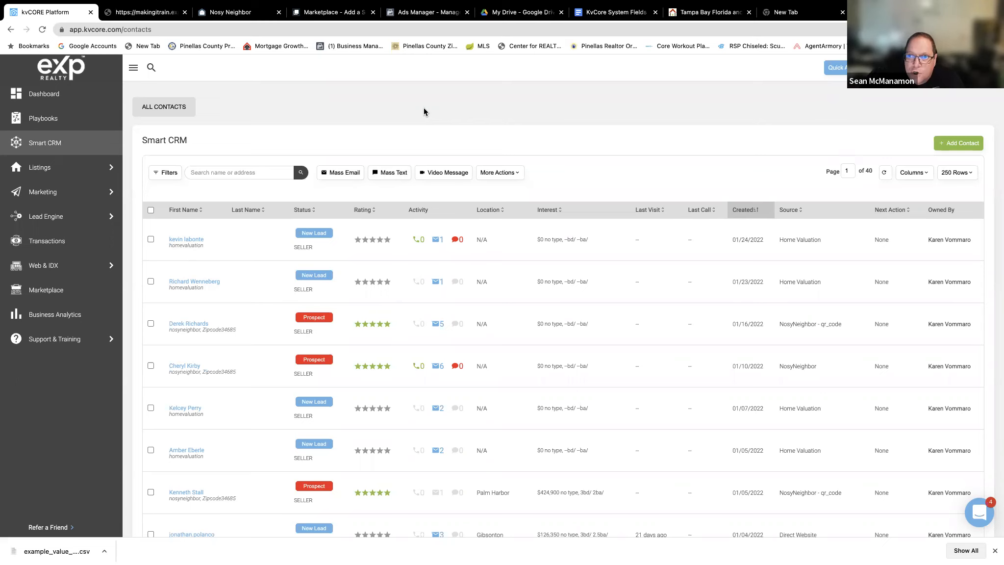
mouse_move(458, 4)
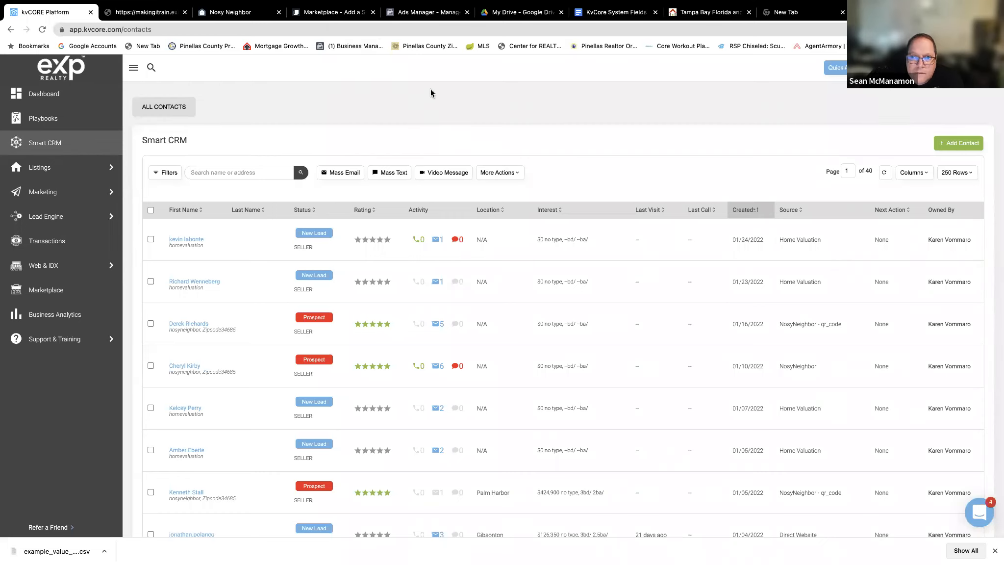
mouse_move(470, 6)
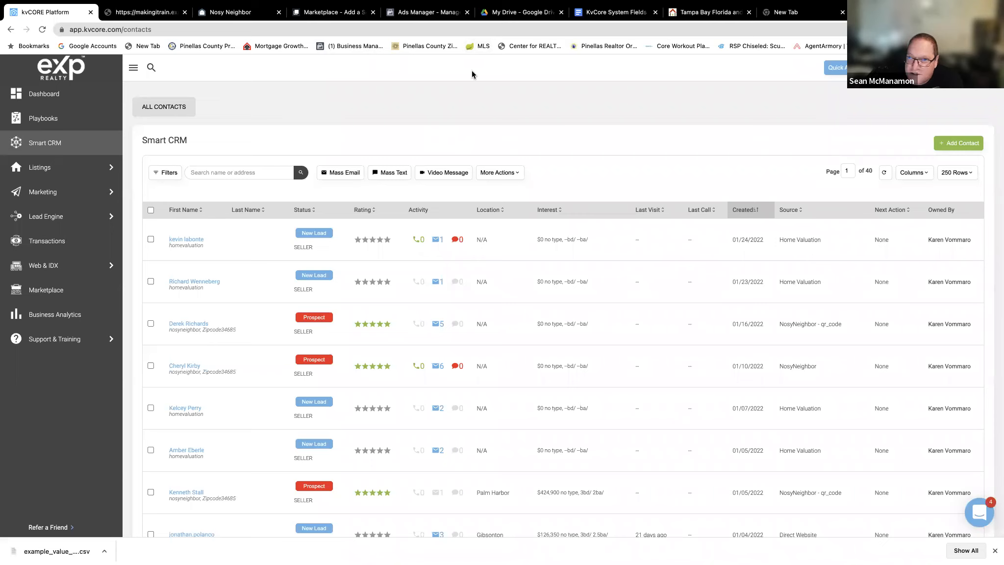